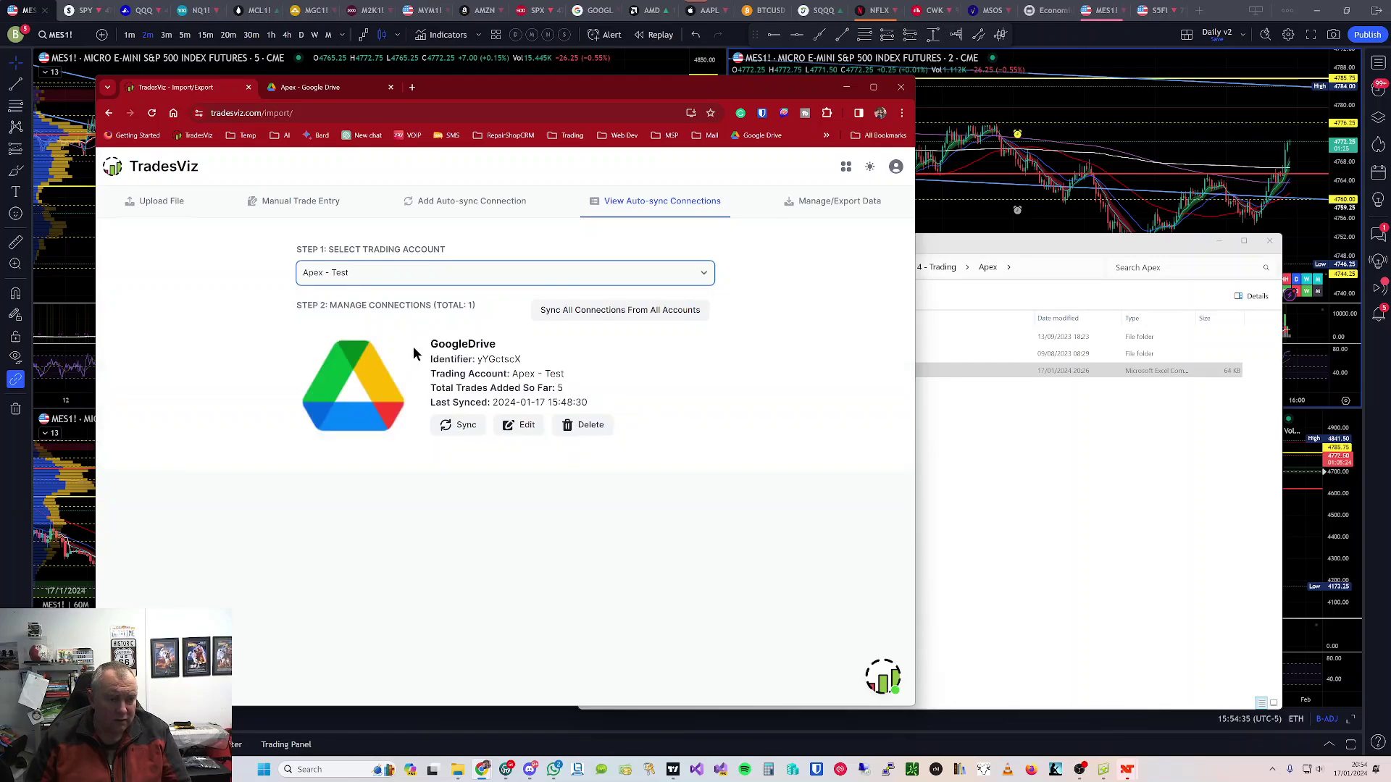
Step: Delete the GoogleDrive auto-sync connection from the Apex - Test account and bring the Apex folder in File Explorer forward
{"action": "left_click", "coordinate": [573, 426]}
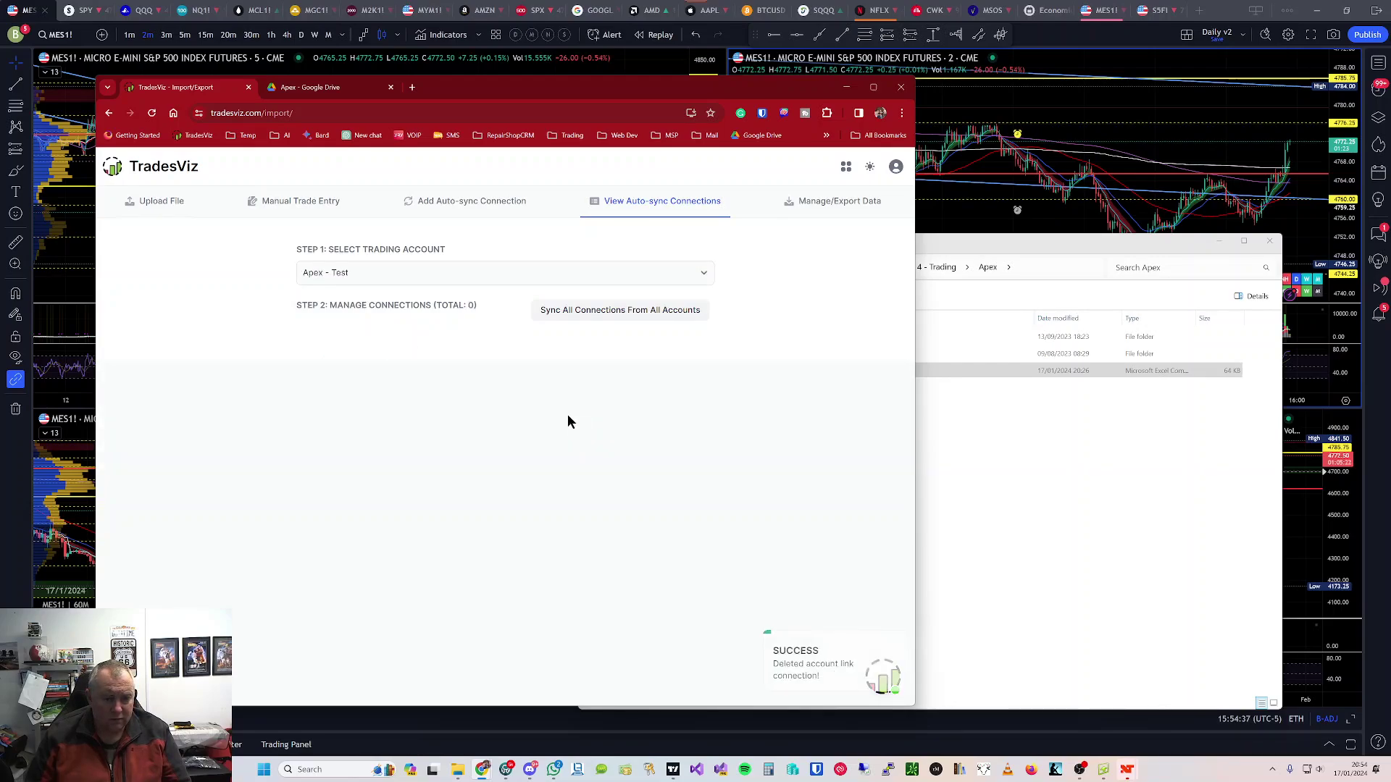
{"action": "left_click", "coordinate": [951, 247]}
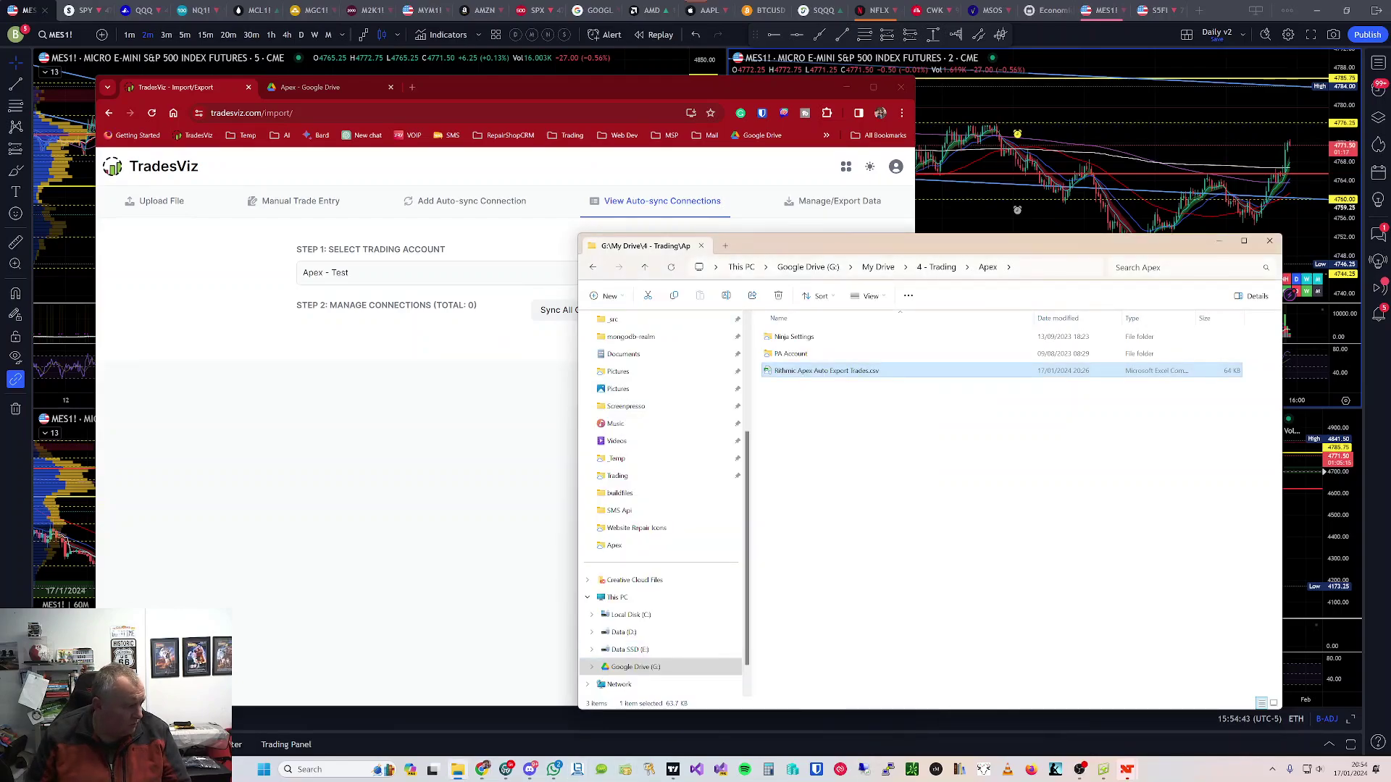
Step: Switch to Rithmic Trader Pro and show Recent Orders for all accounts in the main window
{"action": "left_click", "coordinate": [840, 769]}
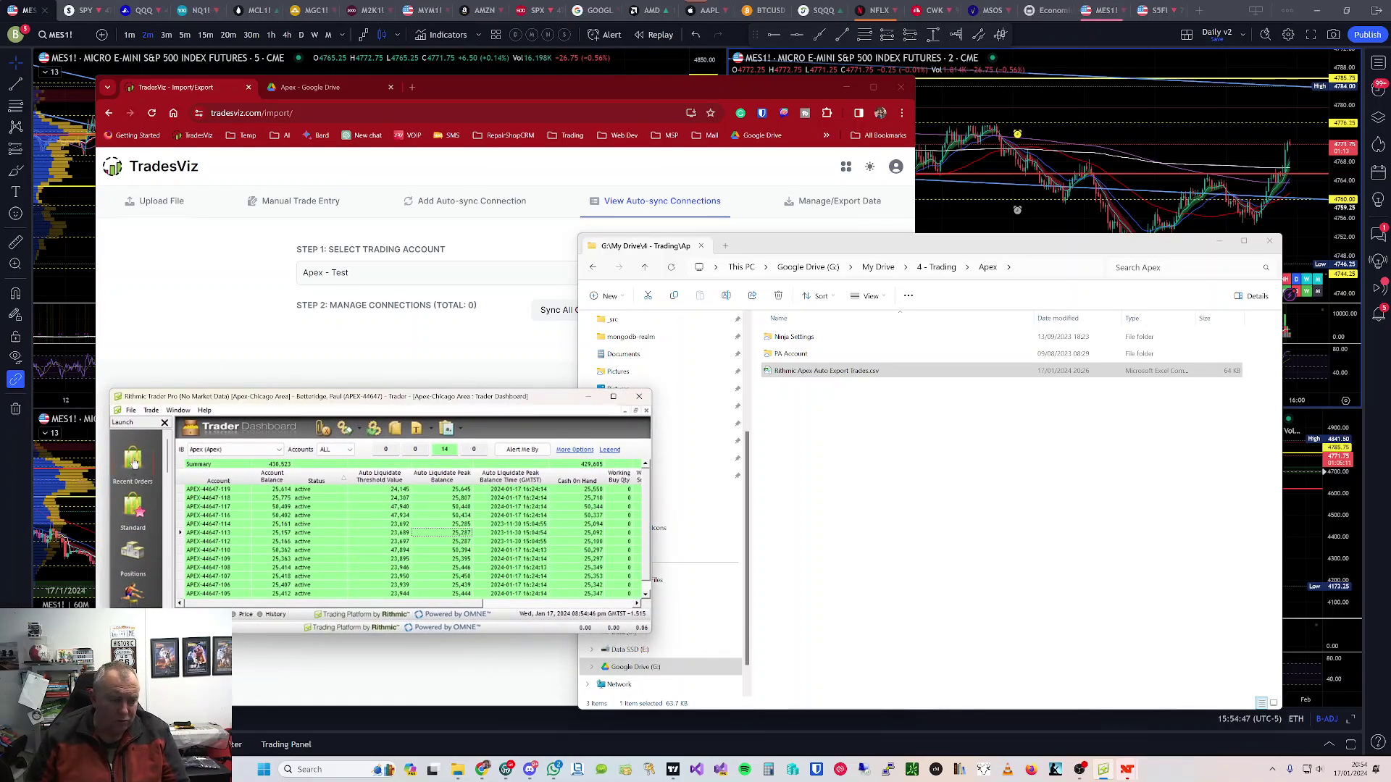
{"action": "left_click", "coordinate": [146, 483]}
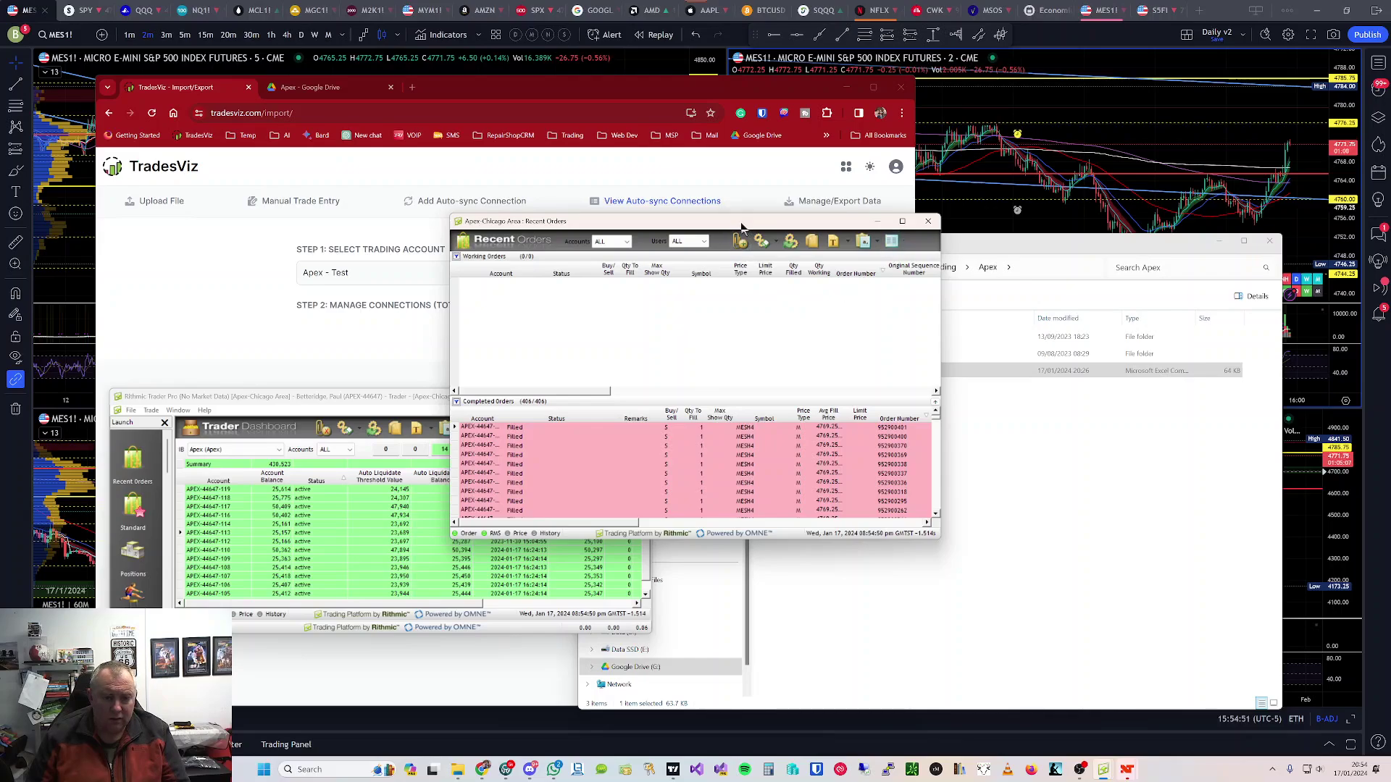
{"action": "left_click_drag", "start_coordinate": [742, 226], "coordinate": [428, 355]}
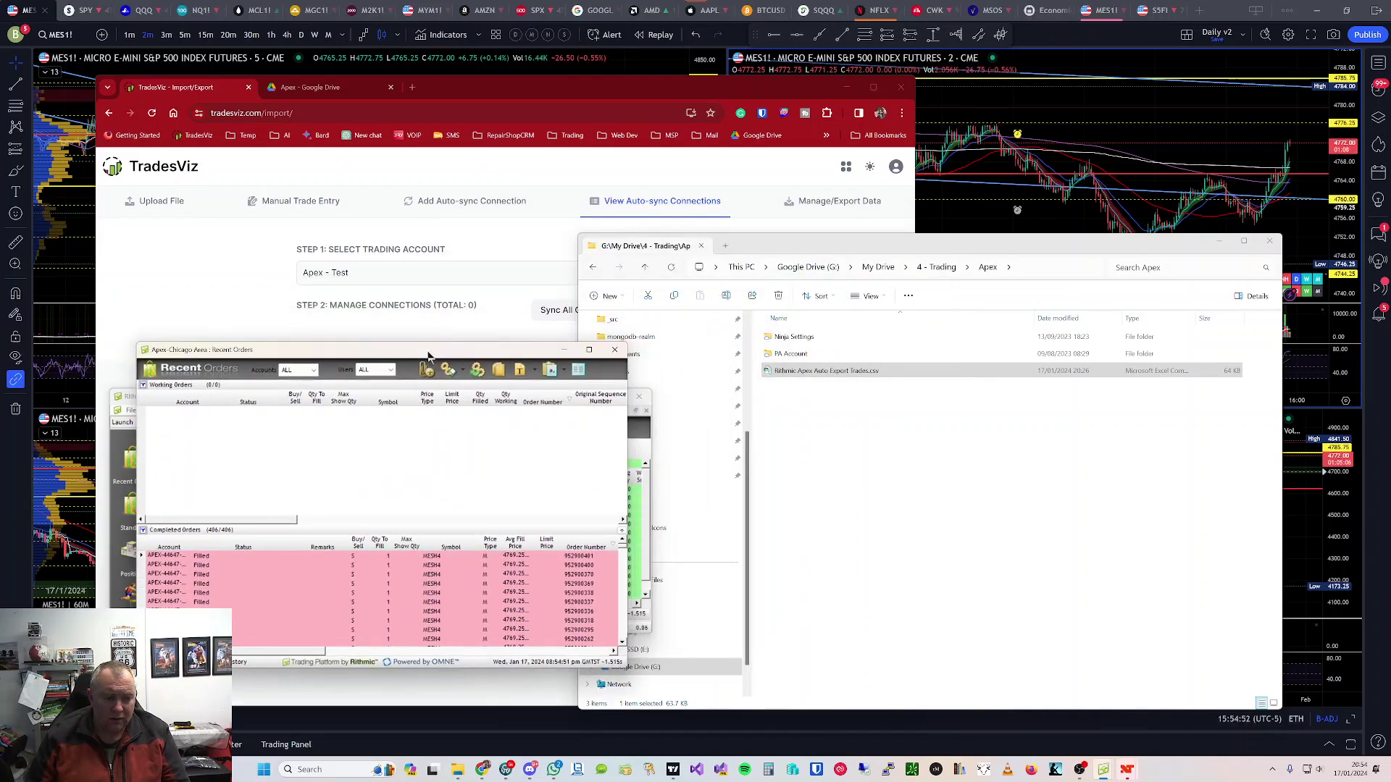
{"action": "left_click", "coordinate": [616, 353]}
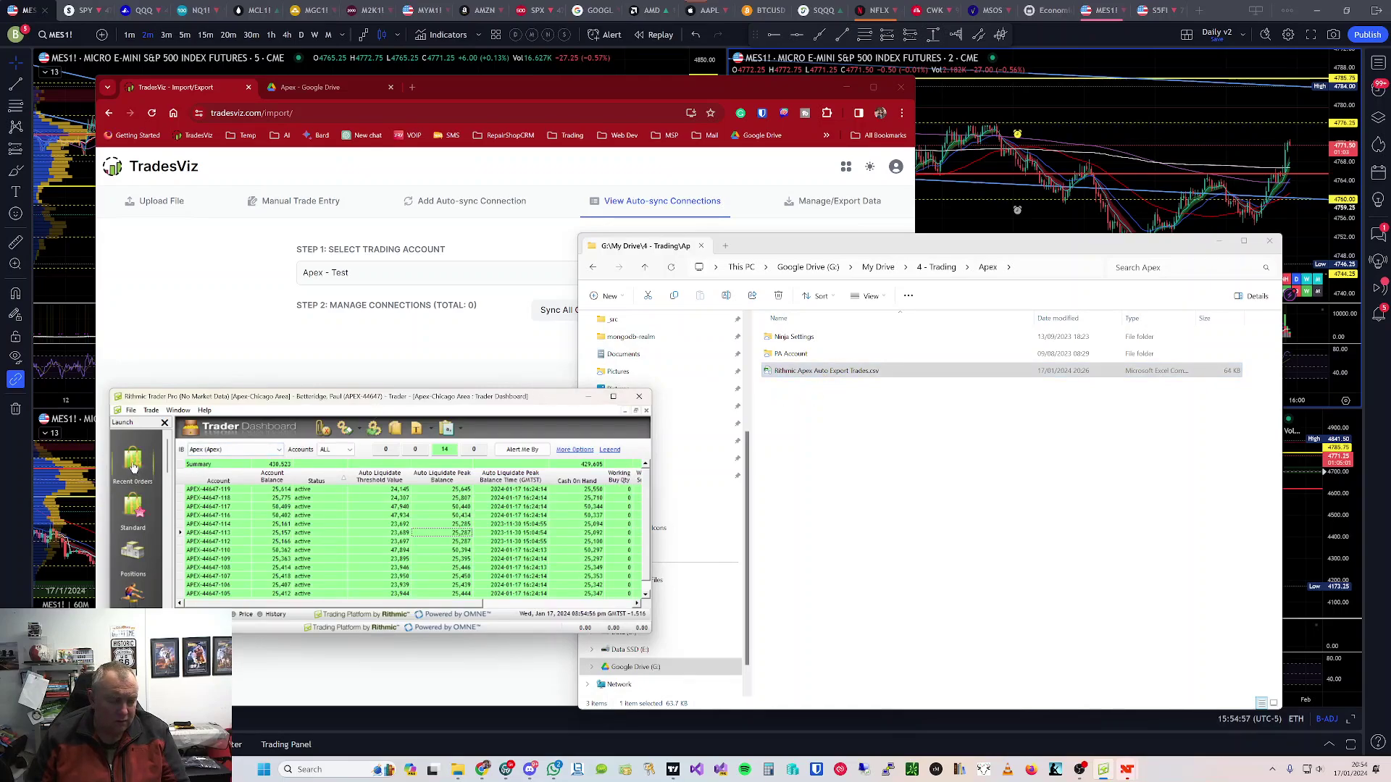
{"action": "left_click", "coordinate": [233, 508]}
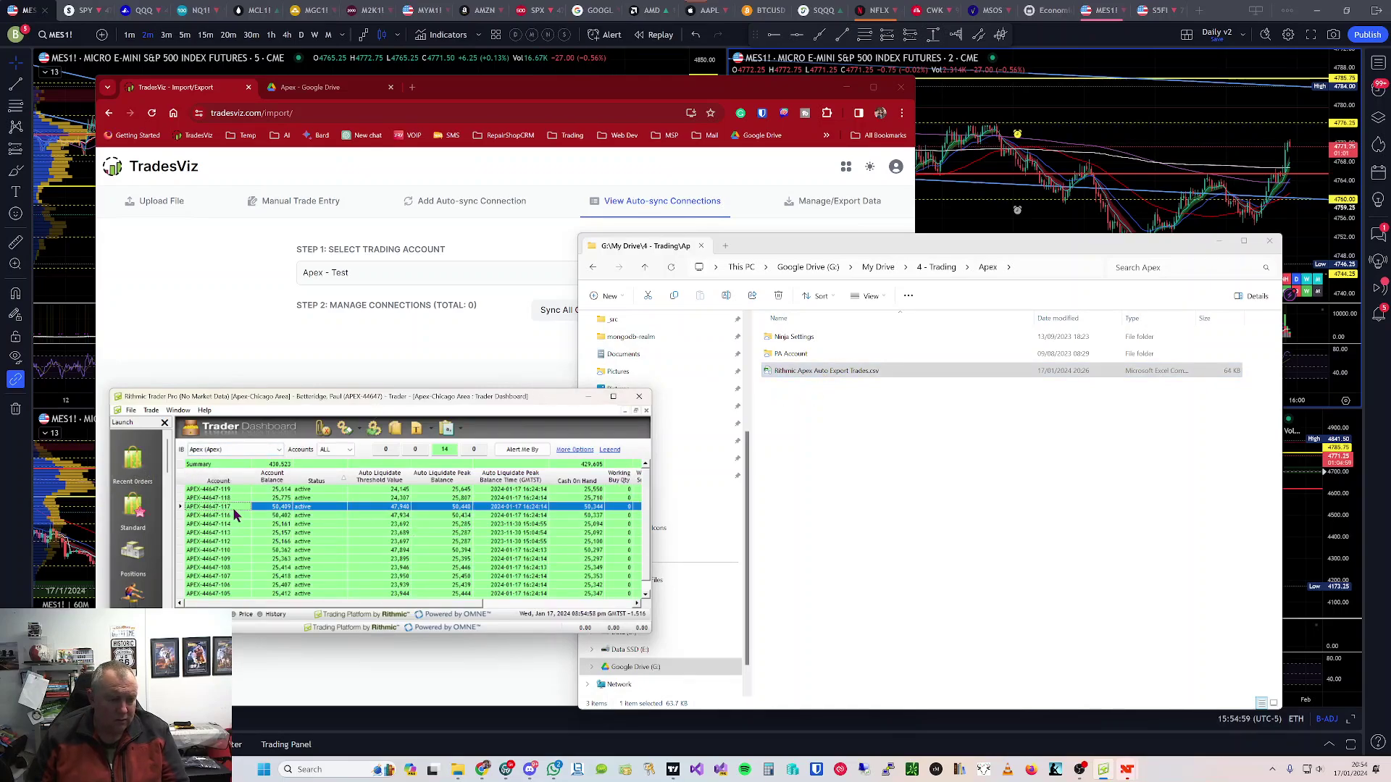
{"action": "double_click", "coordinate": [233, 513]}
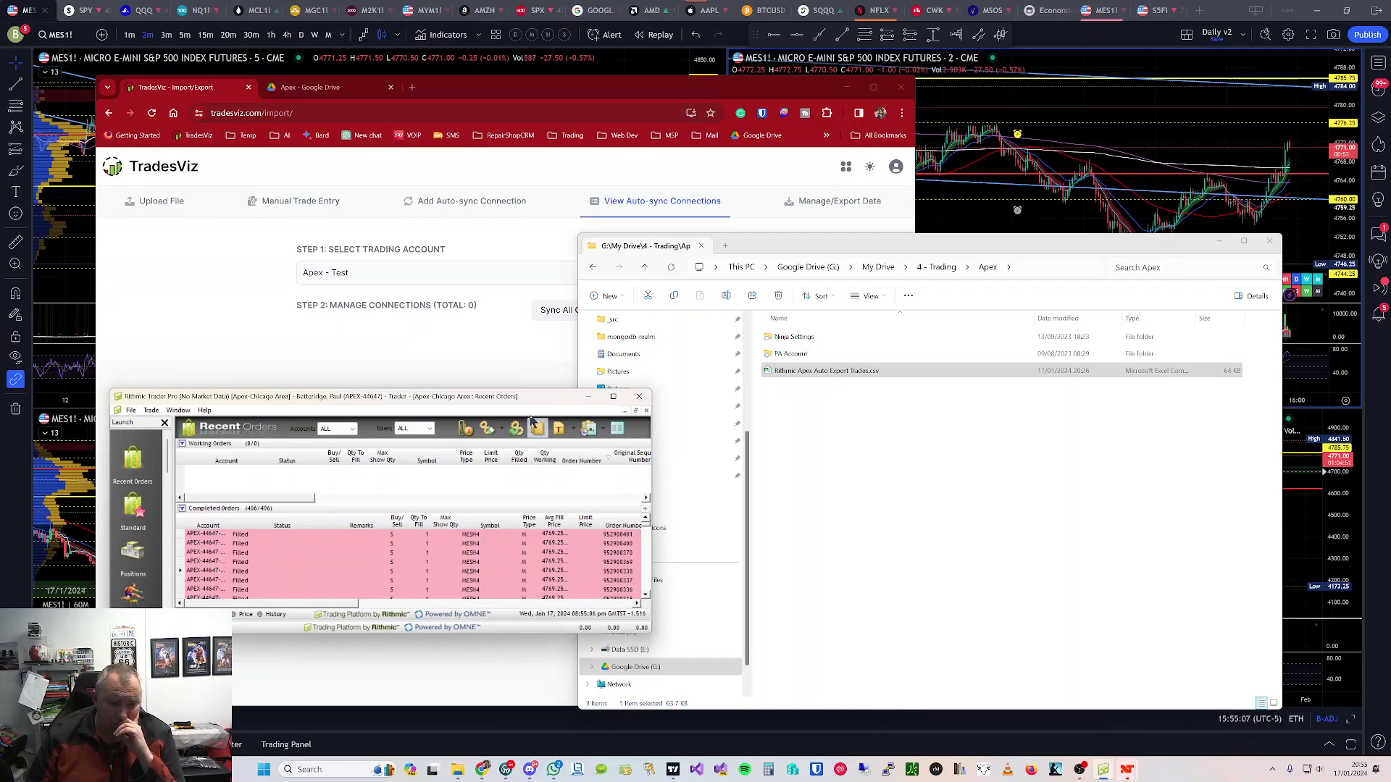
Step: Switch to File Explorer and examine the local Google Drive folder 4 - Trading > Apex and the running background apps
{"action": "left_click", "coordinate": [1024, 268]}
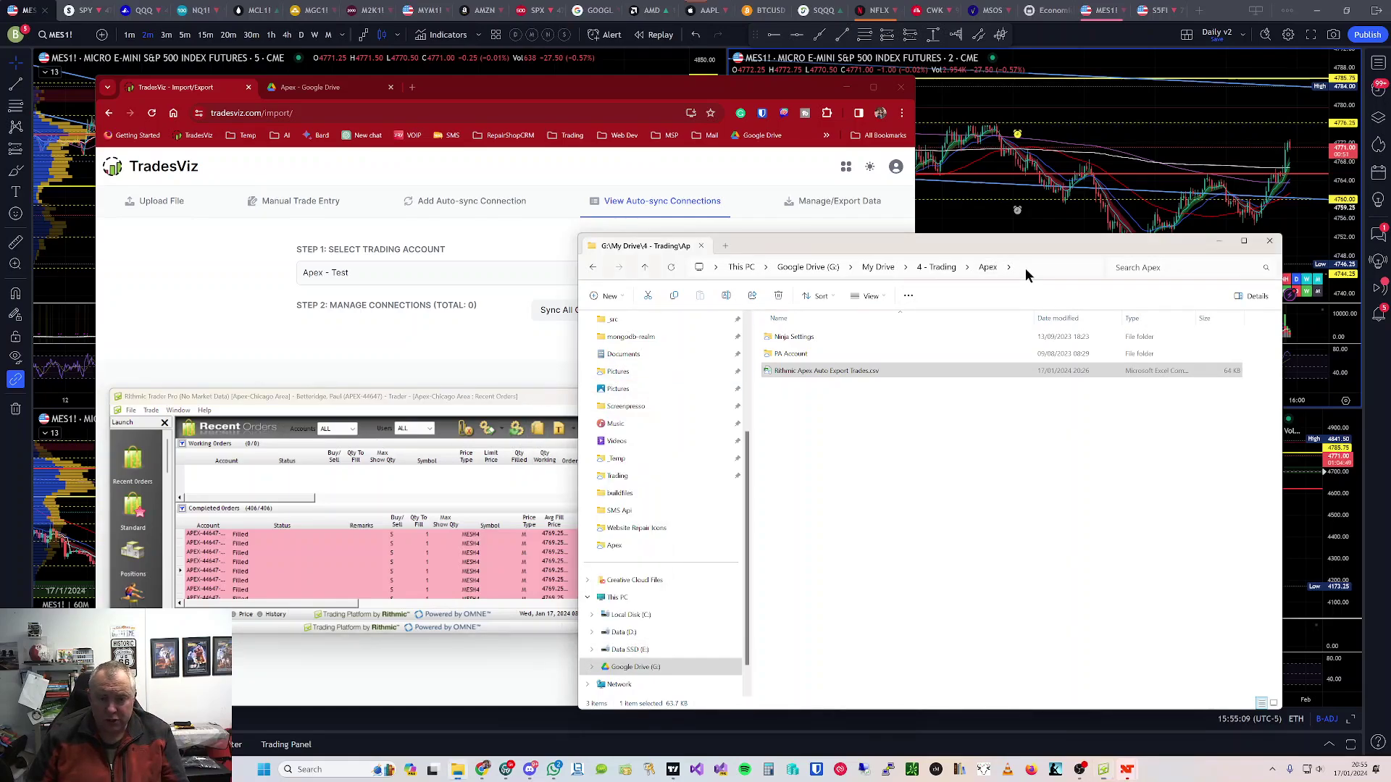
{"action": "left_click", "coordinate": [1024, 268]}
{"action": "left_click", "coordinate": [989, 567]}
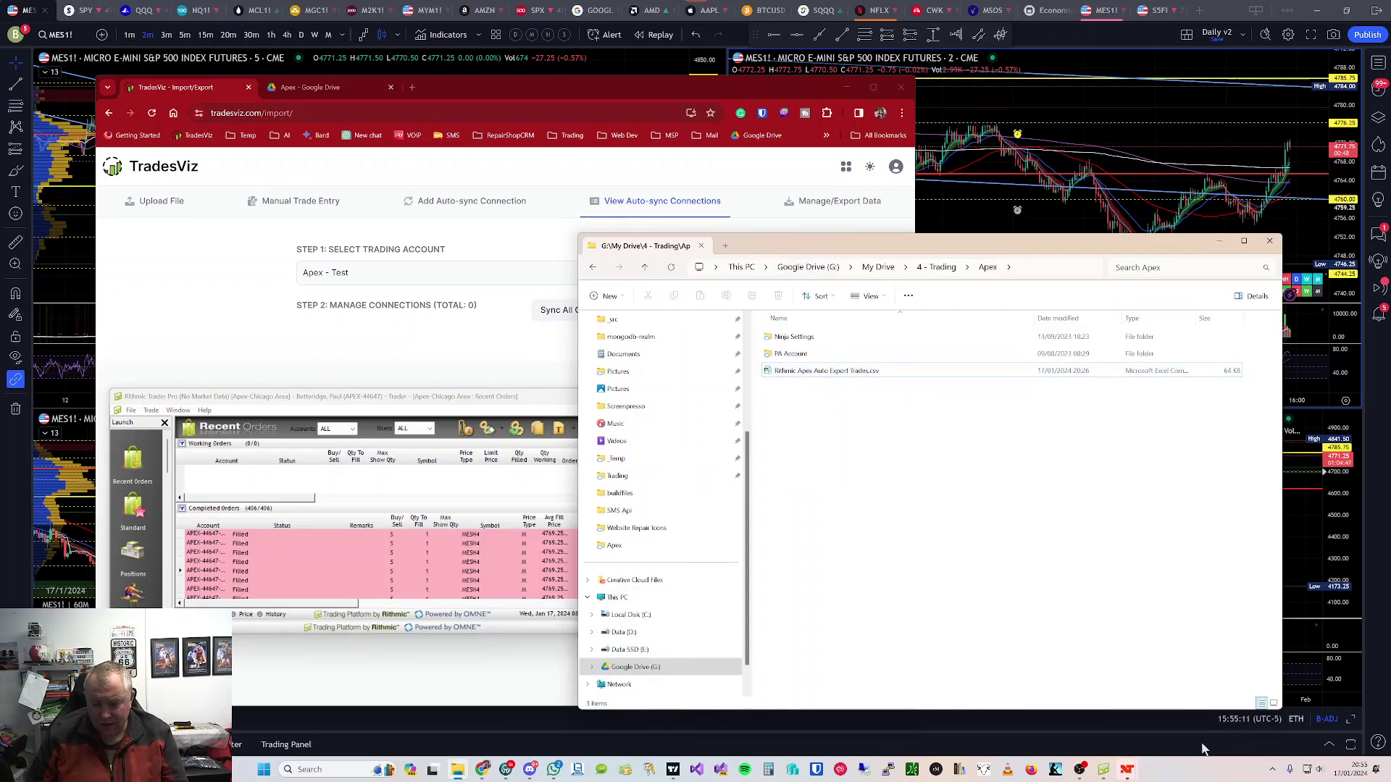
{"action": "left_click", "coordinate": [1273, 771]}
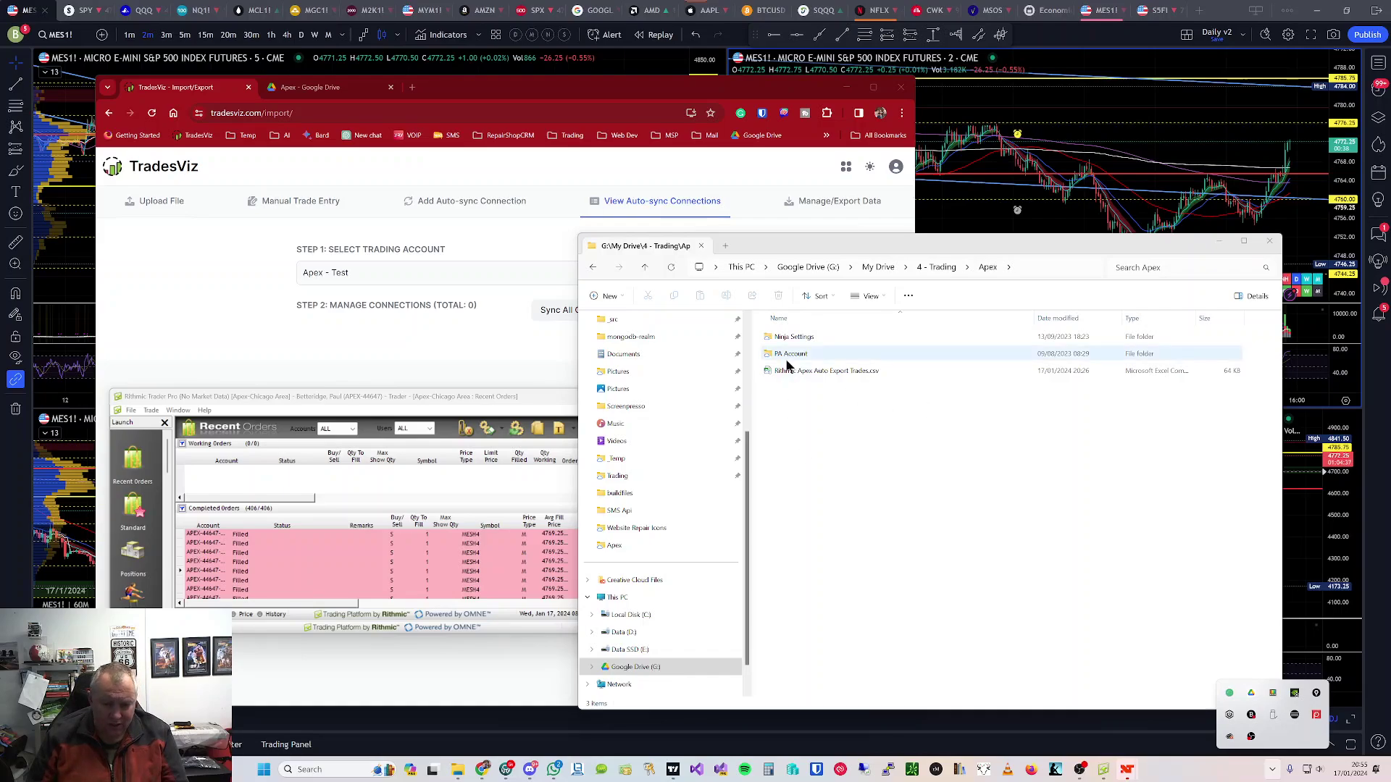
{"action": "left_click", "coordinate": [908, 499]}
Step: Export the recent orders from Rithmic Trader Pro as CSV, replacing Rithmic Apex Auto Export Trades.csv in the Google Drive Apex folder
{"action": "left_click", "coordinate": [387, 398]}
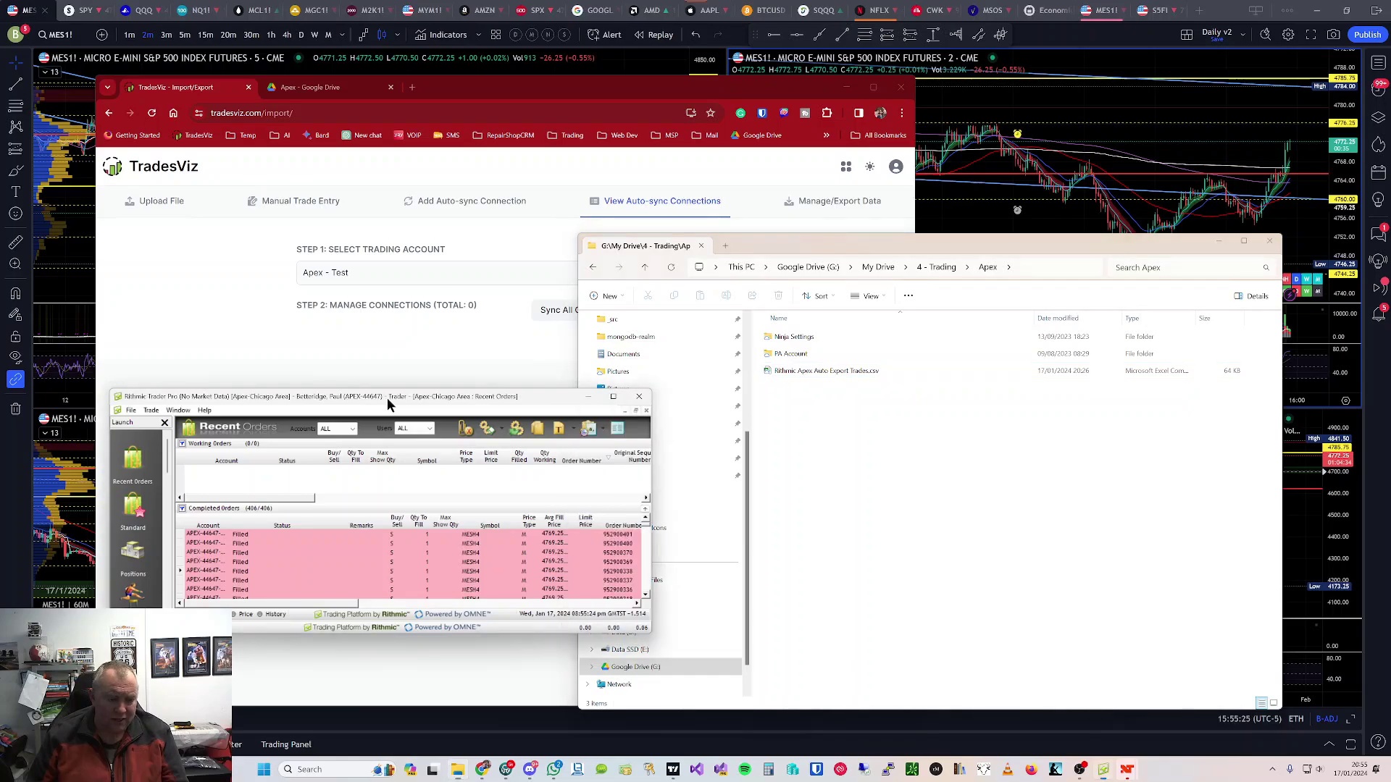
{"action": "left_click", "coordinate": [598, 429]}
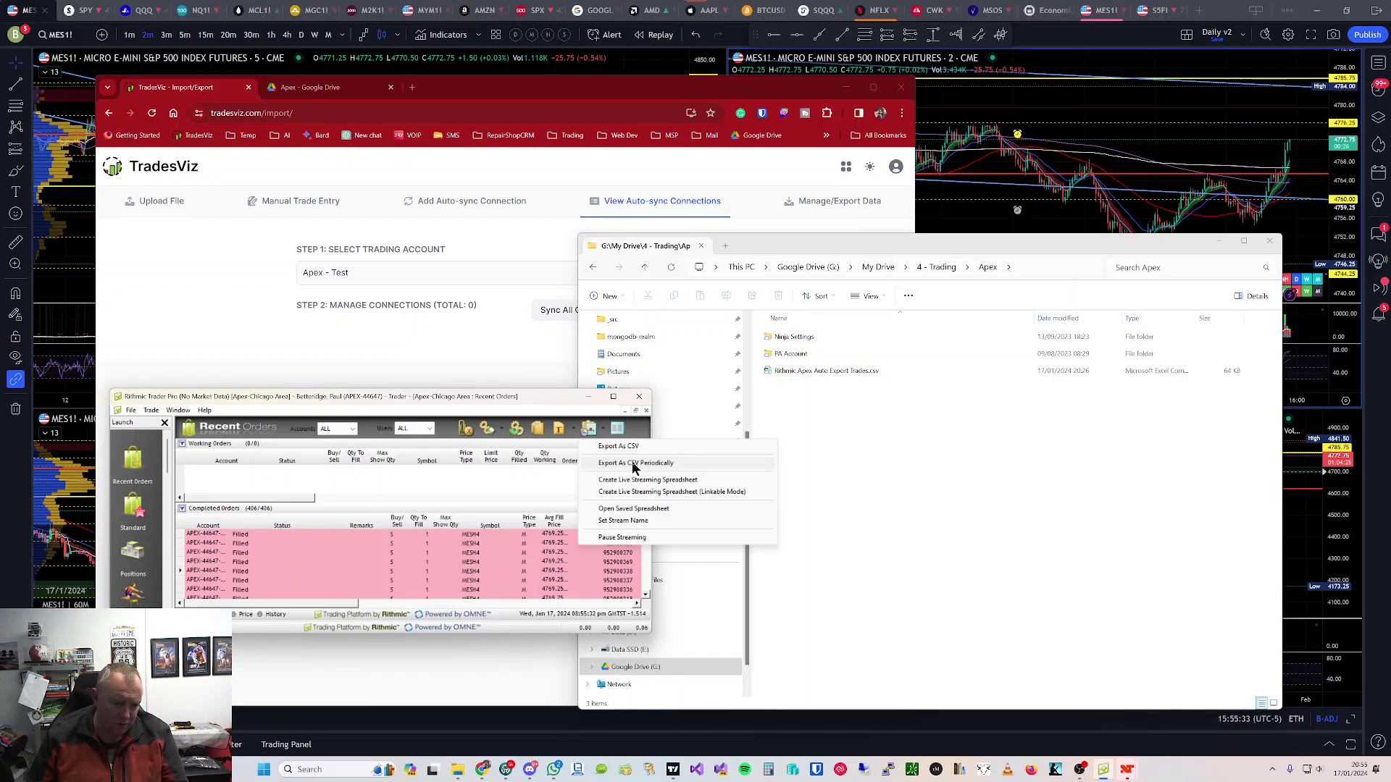
{"action": "left_click", "coordinate": [610, 449]}
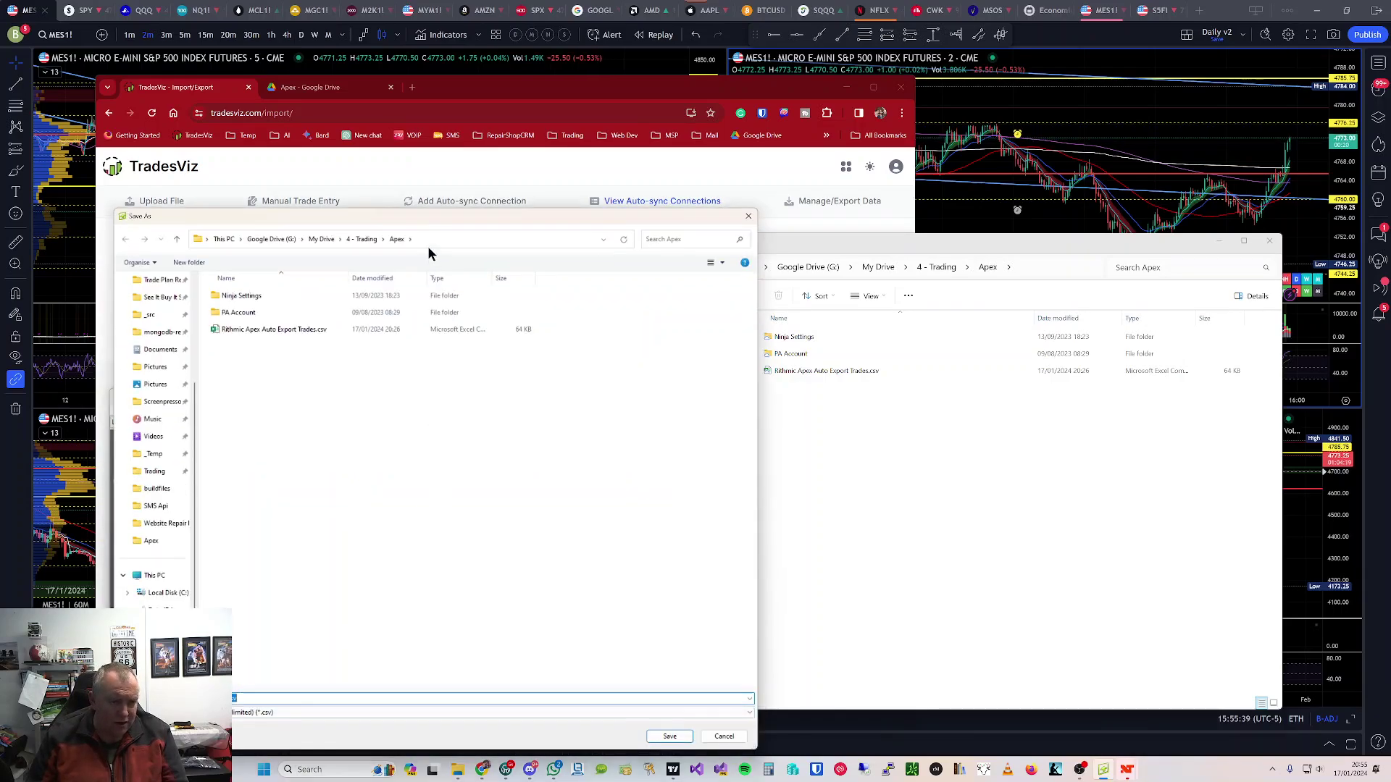
{"action": "left_click_drag", "start_coordinate": [422, 211], "coordinate": [497, 126]}
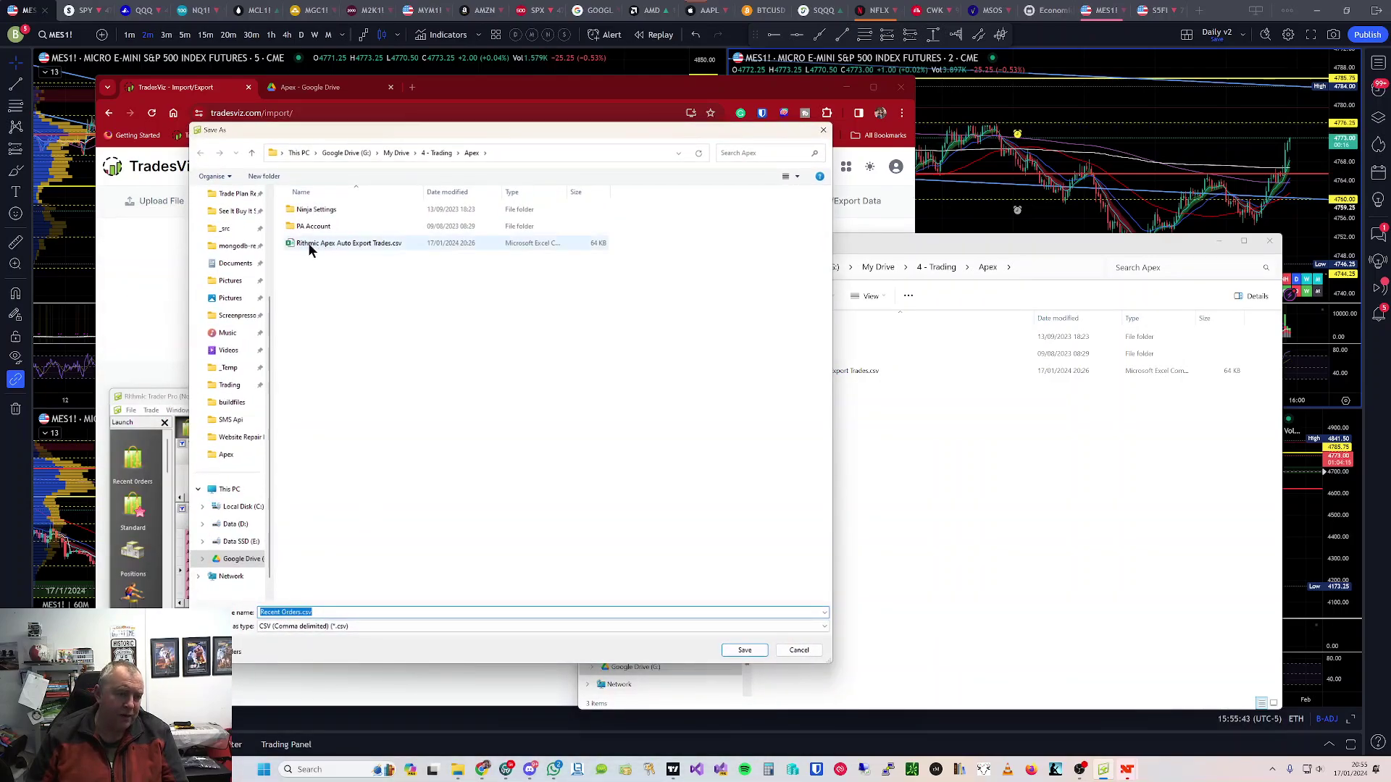
{"action": "left_click", "coordinate": [348, 247]}
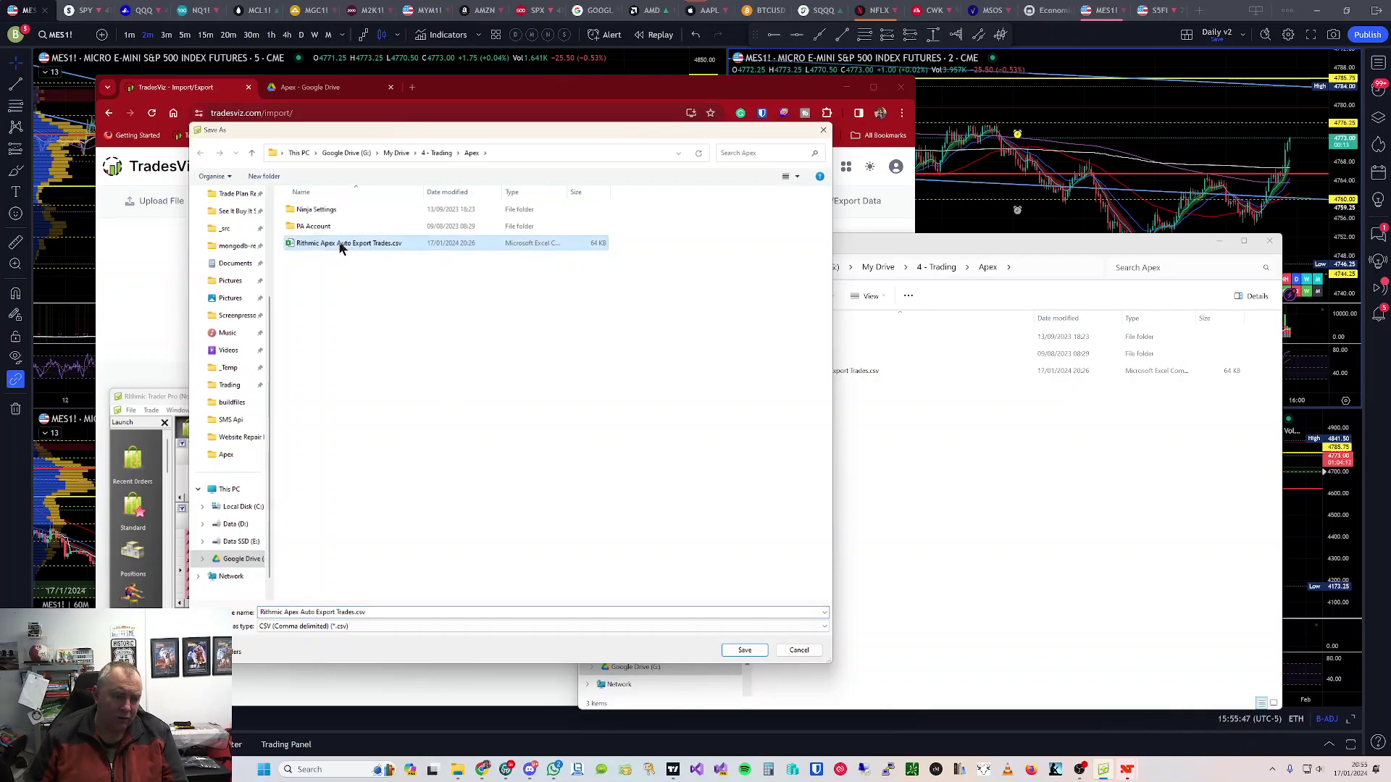
{"action": "left_click", "coordinate": [342, 244]}
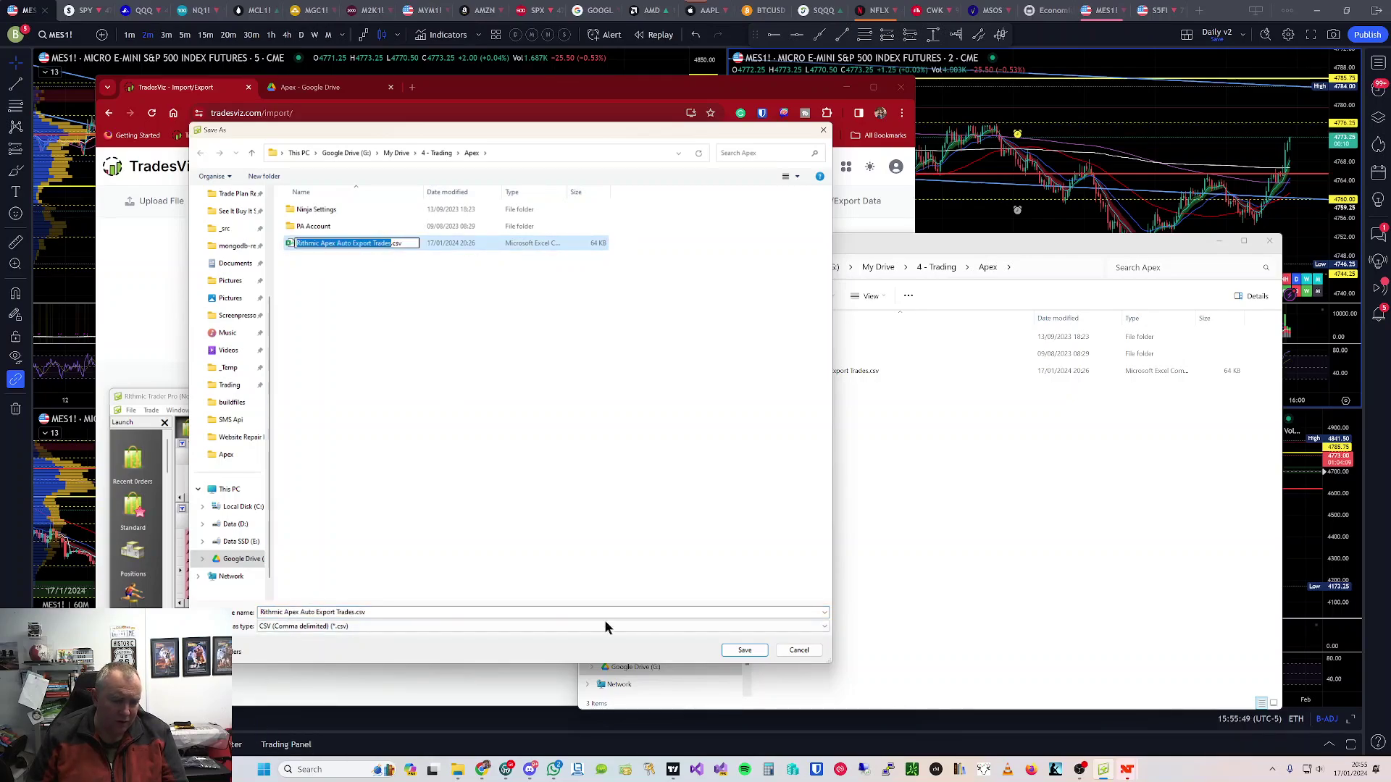
{"action": "left_click", "coordinate": [746, 652]}
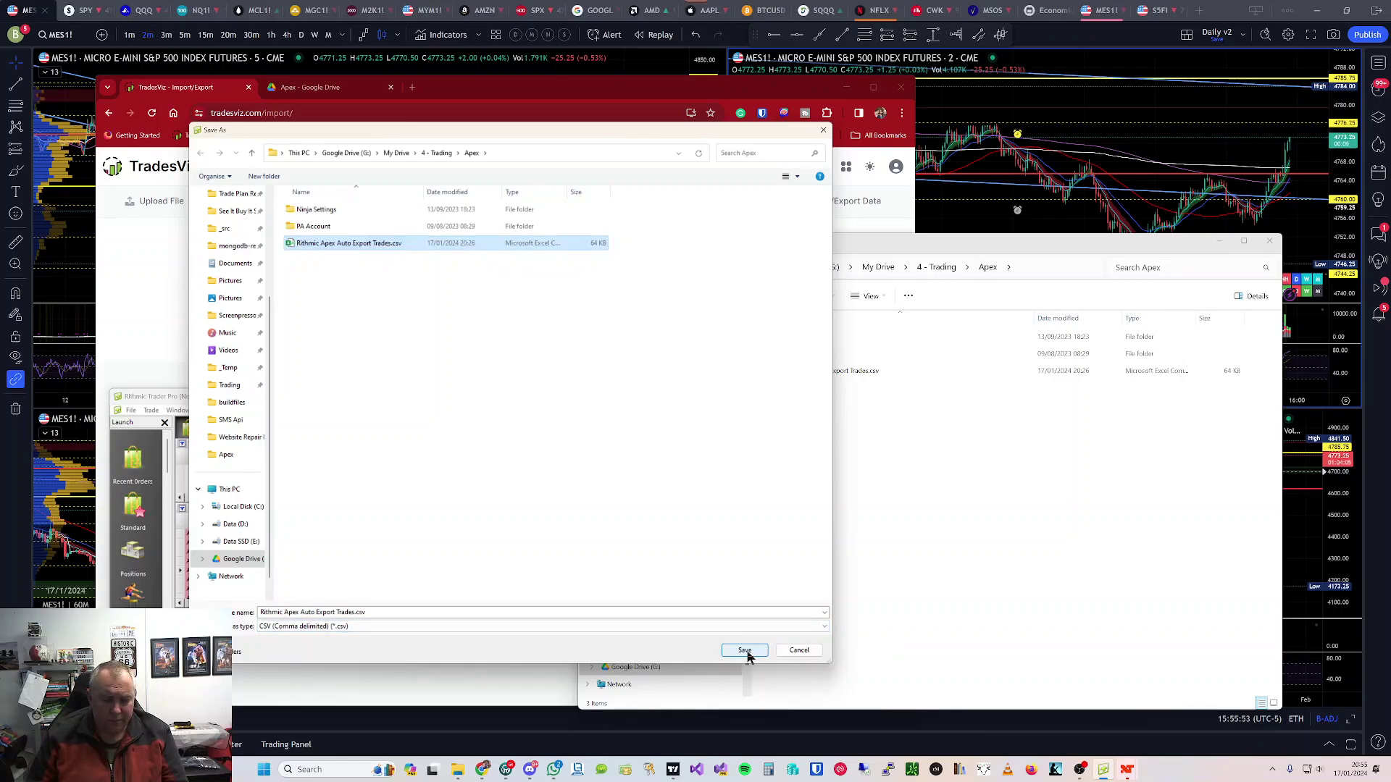
{"action": "left_click", "coordinate": [740, 652]}
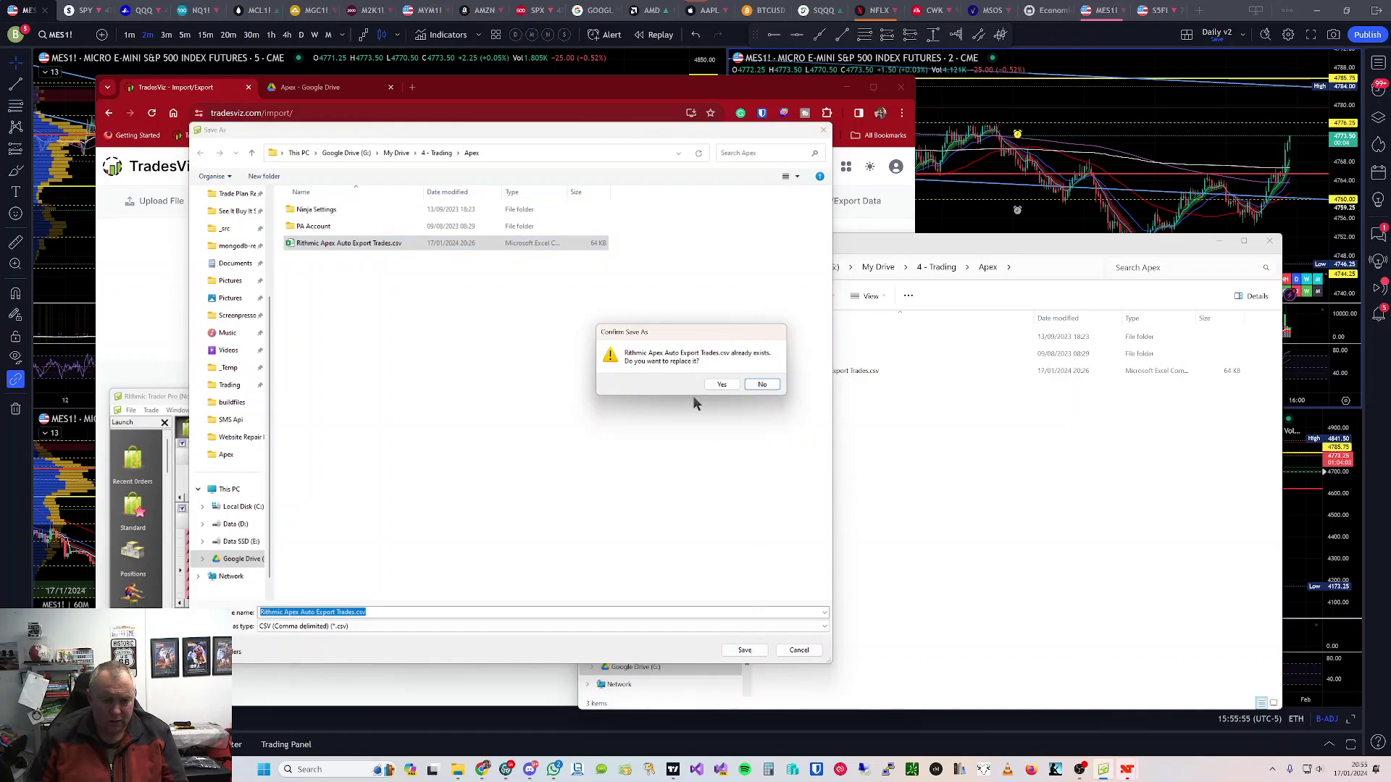
{"action": "left_click", "coordinate": [725, 385]}
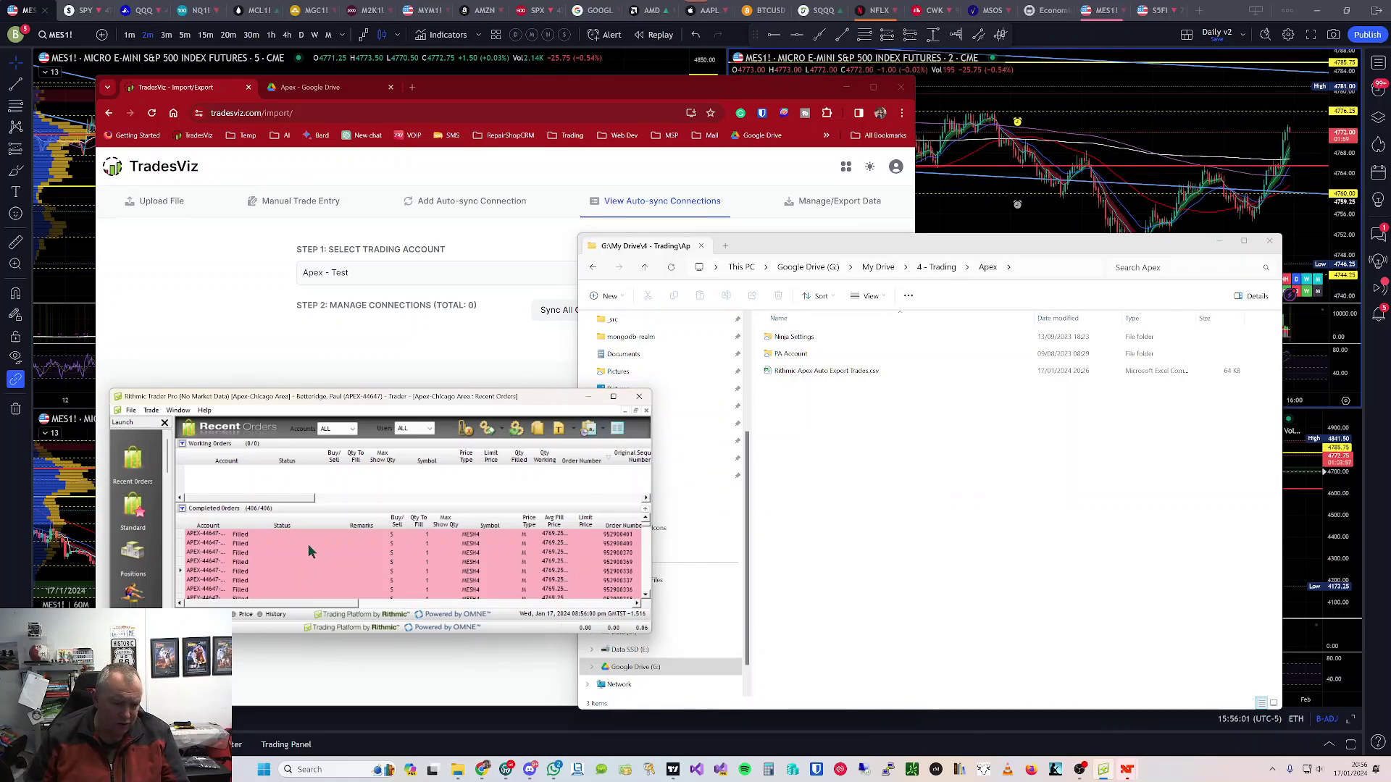
Step: Configure a periodic daily CSV export of the recent orders to Rithmic Apex Auto Export Trades.csv in the Apex folder, overwriting the existing file
{"action": "left_click", "coordinate": [588, 430]}
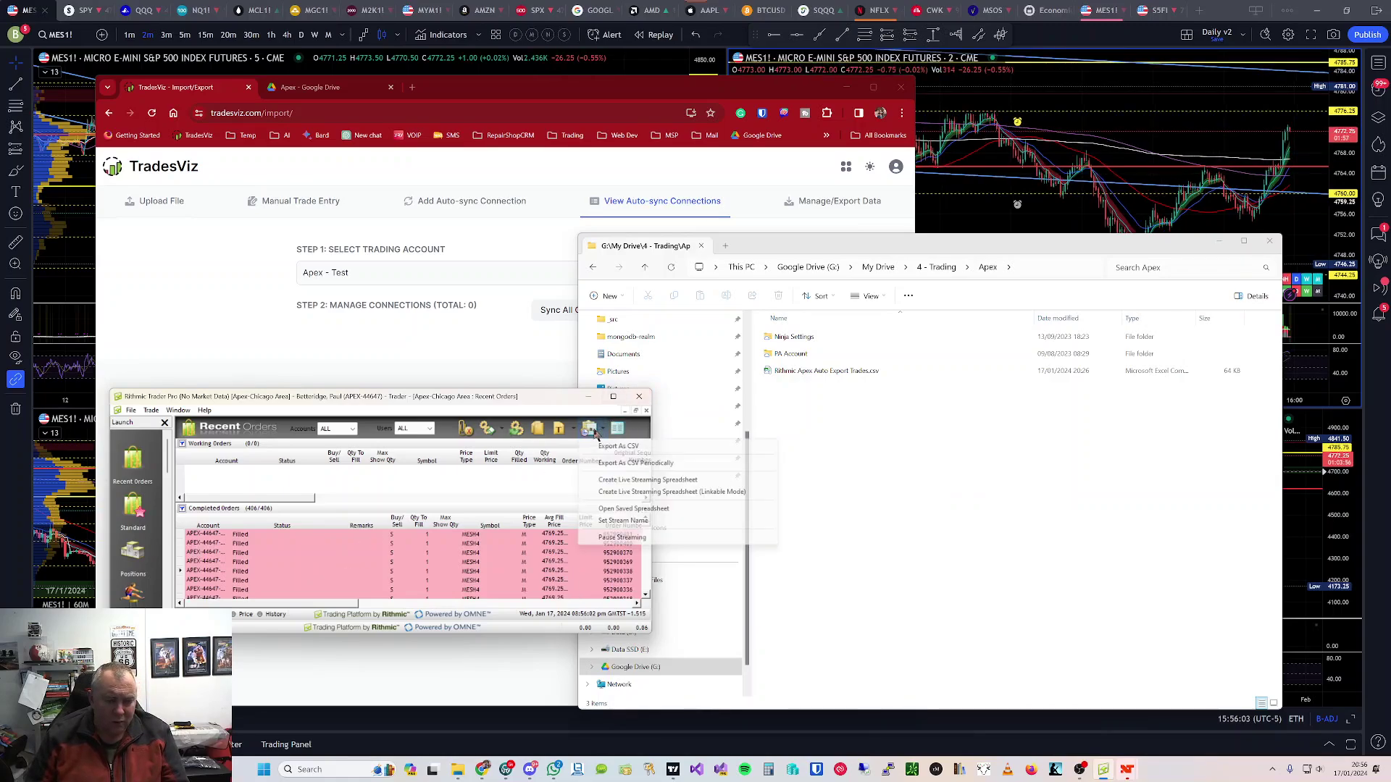
{"action": "left_click", "coordinate": [621, 466]}
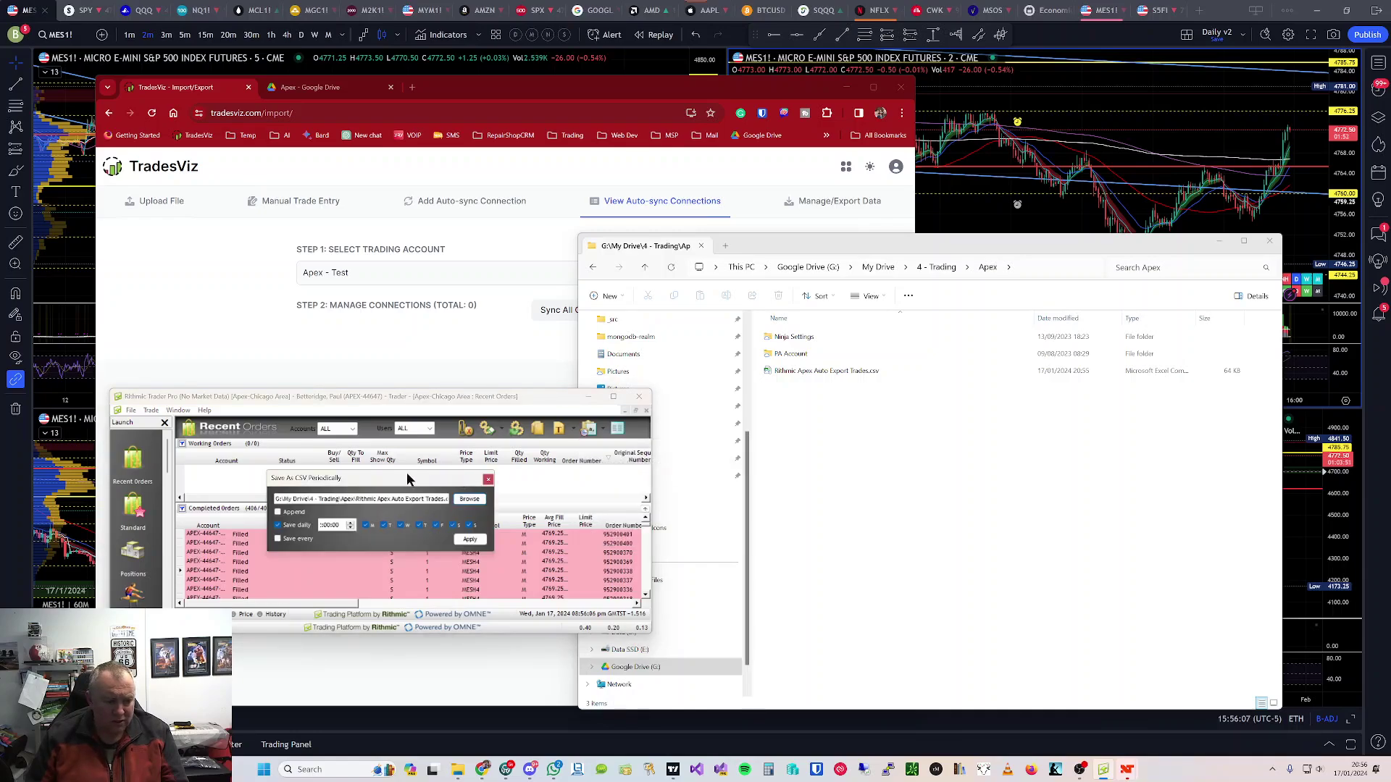
{"action": "left_click_drag", "start_coordinate": [407, 472], "coordinate": [502, 401]}
{"action": "left_click", "coordinate": [563, 428]}
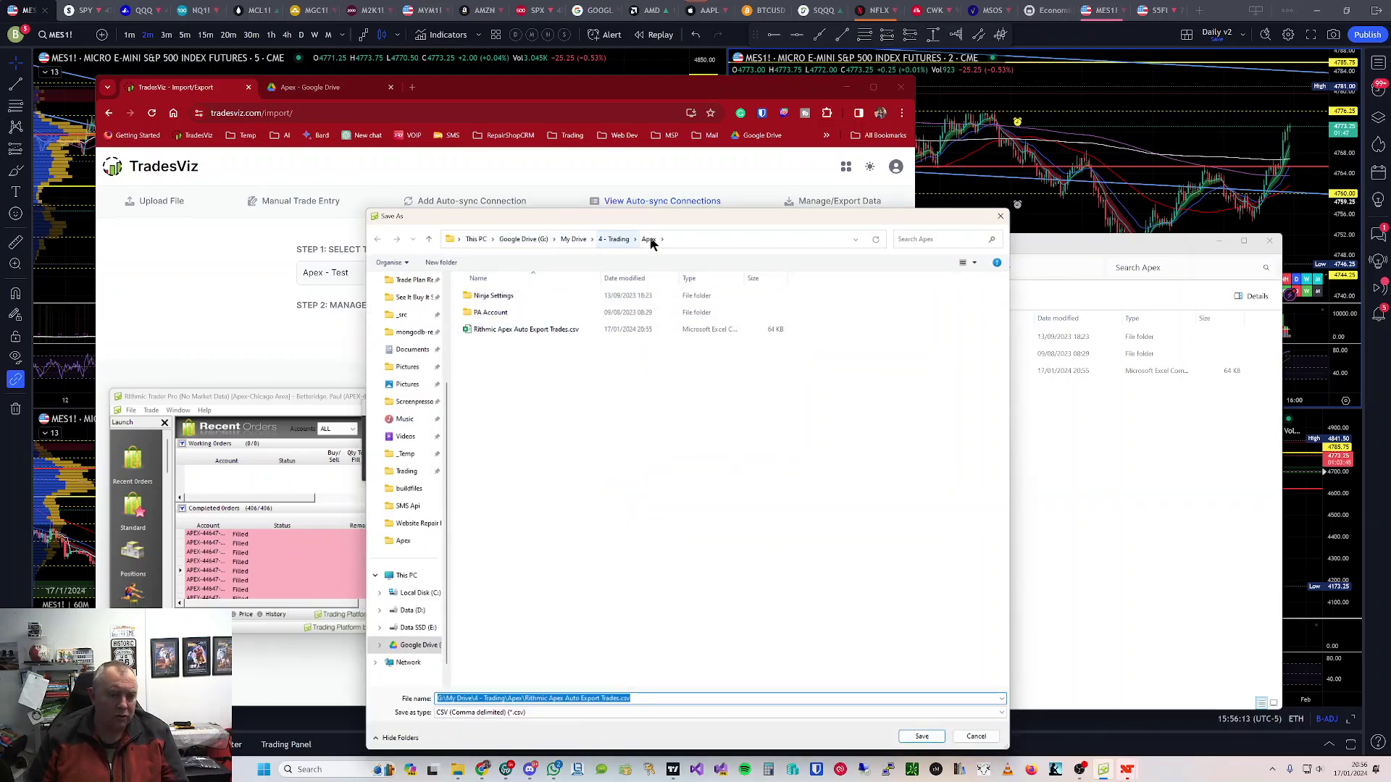
{"action": "left_click", "coordinate": [527, 331]}
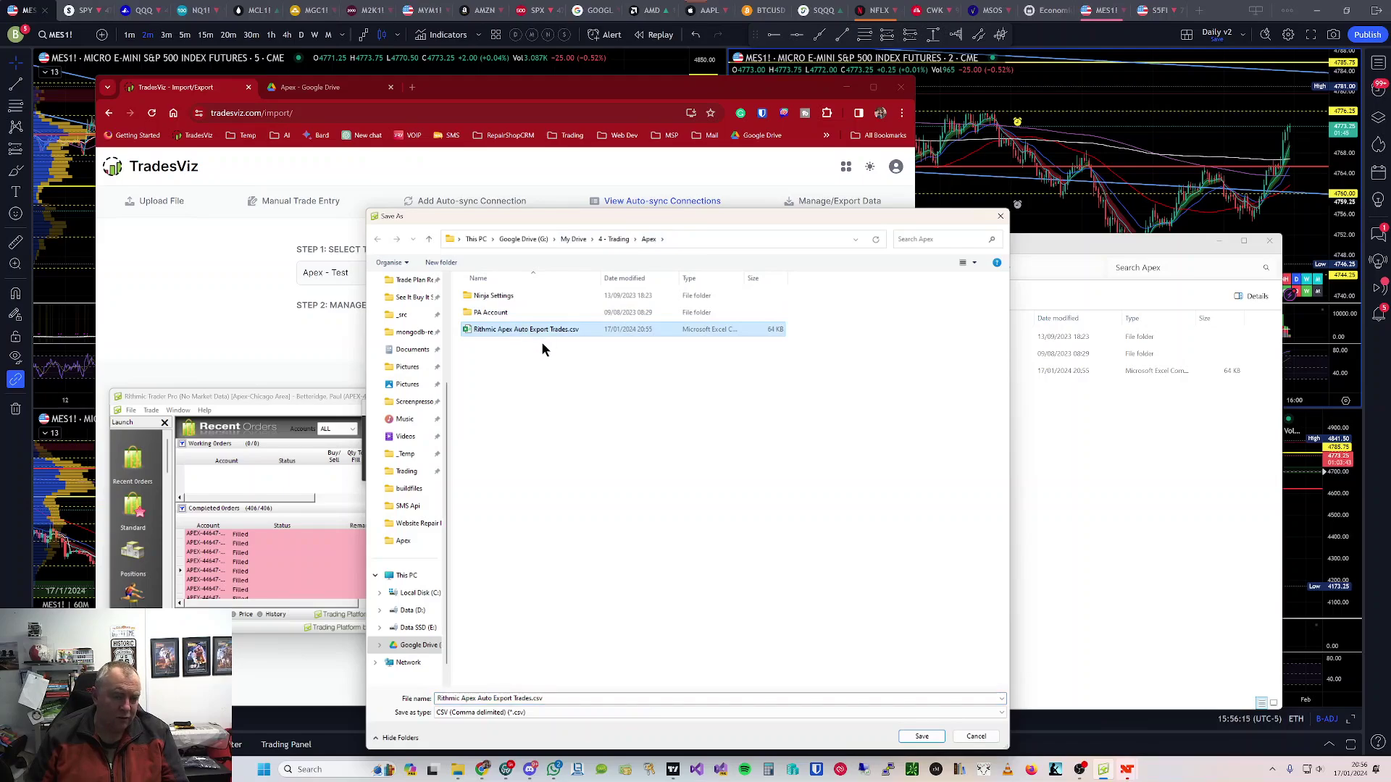
{"action": "left_click", "coordinate": [922, 736]}
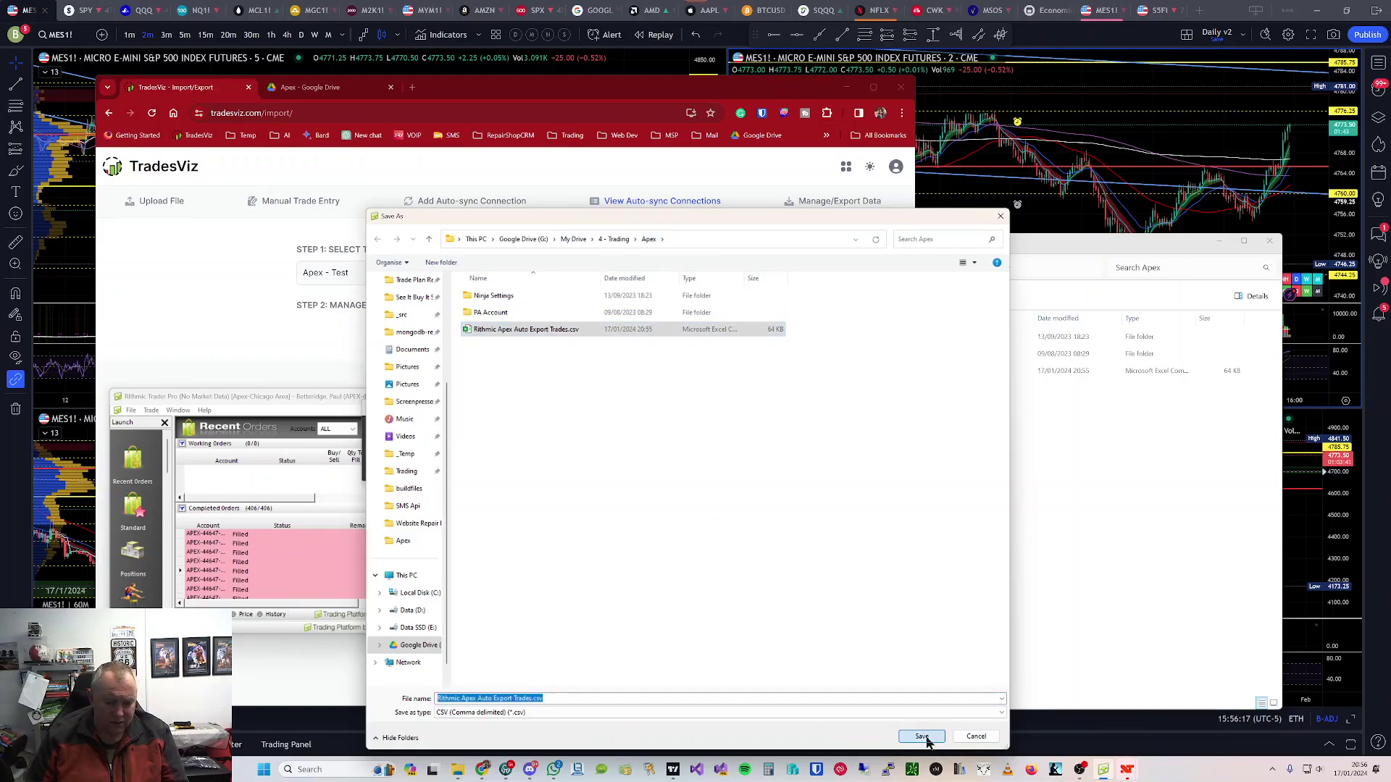
{"action": "left_click", "coordinate": [723, 385]}
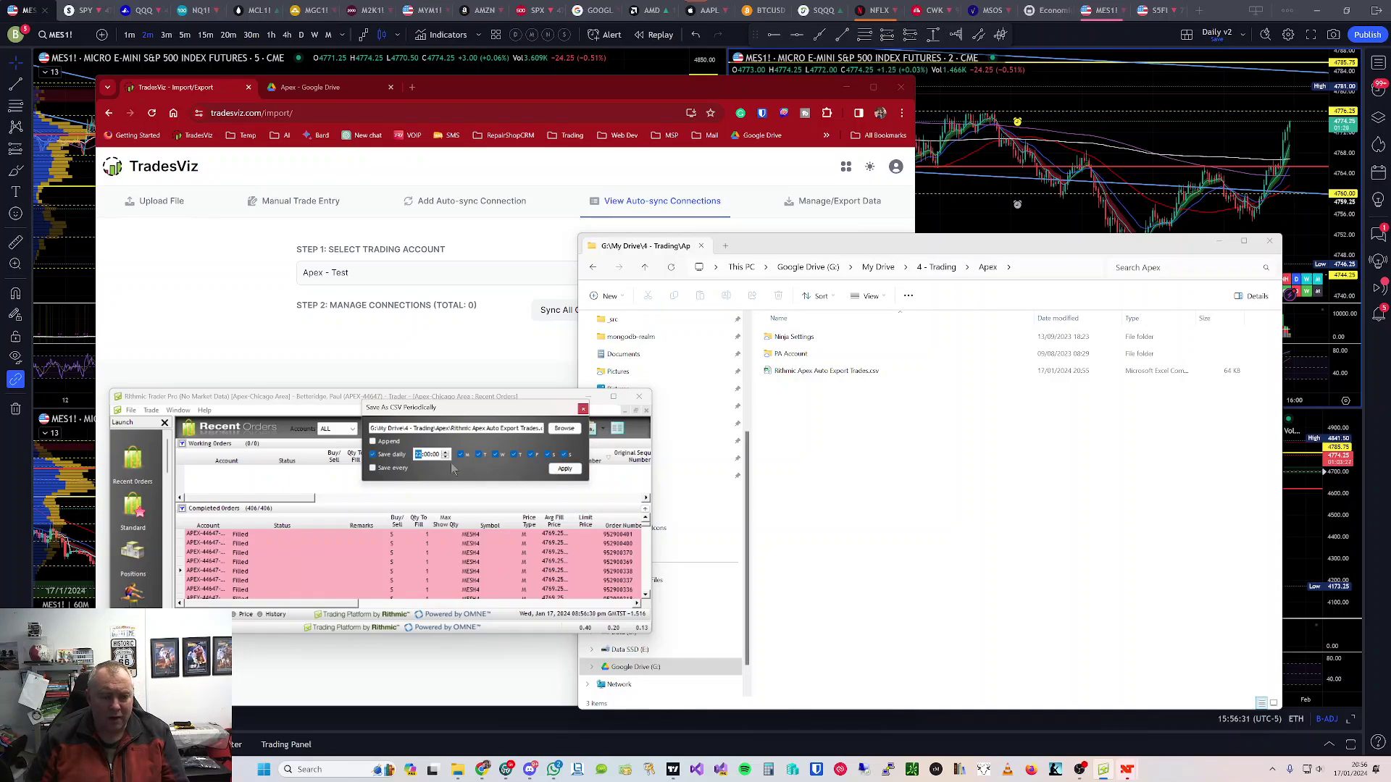
{"action": "left_click", "coordinate": [564, 470]}
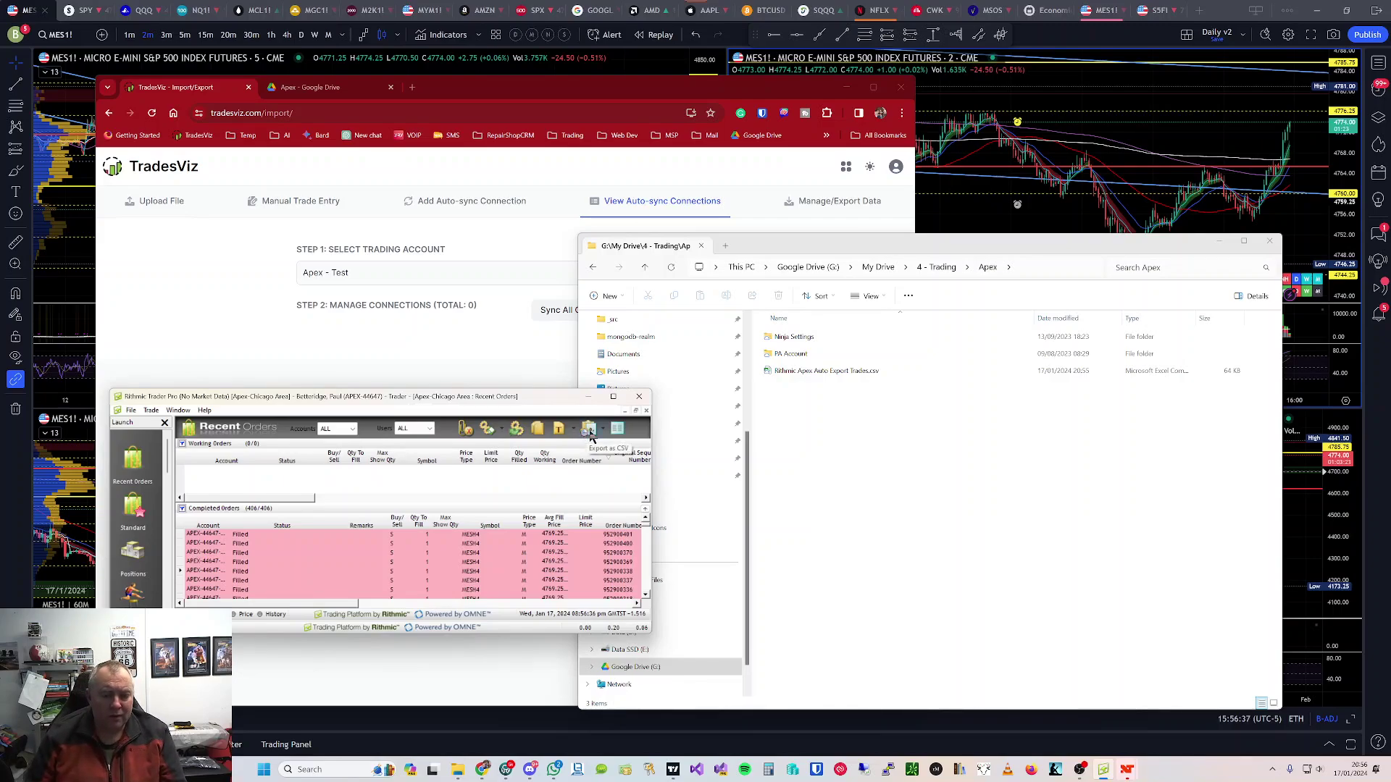
Step: Compare the exported CSV in the local Apex folder with the same folder in Google Drive on the web
{"action": "left_click", "coordinate": [817, 397]}
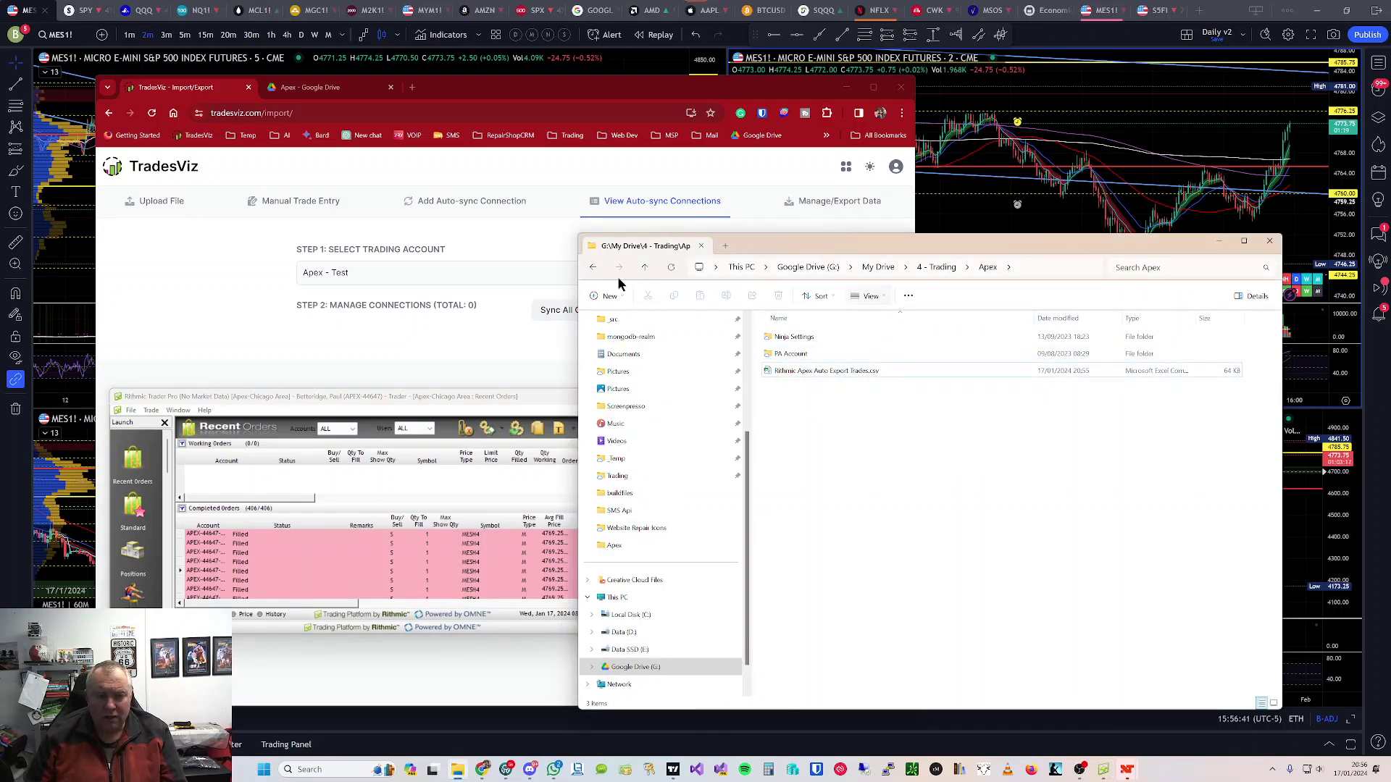
{"action": "left_click", "coordinate": [337, 92]}
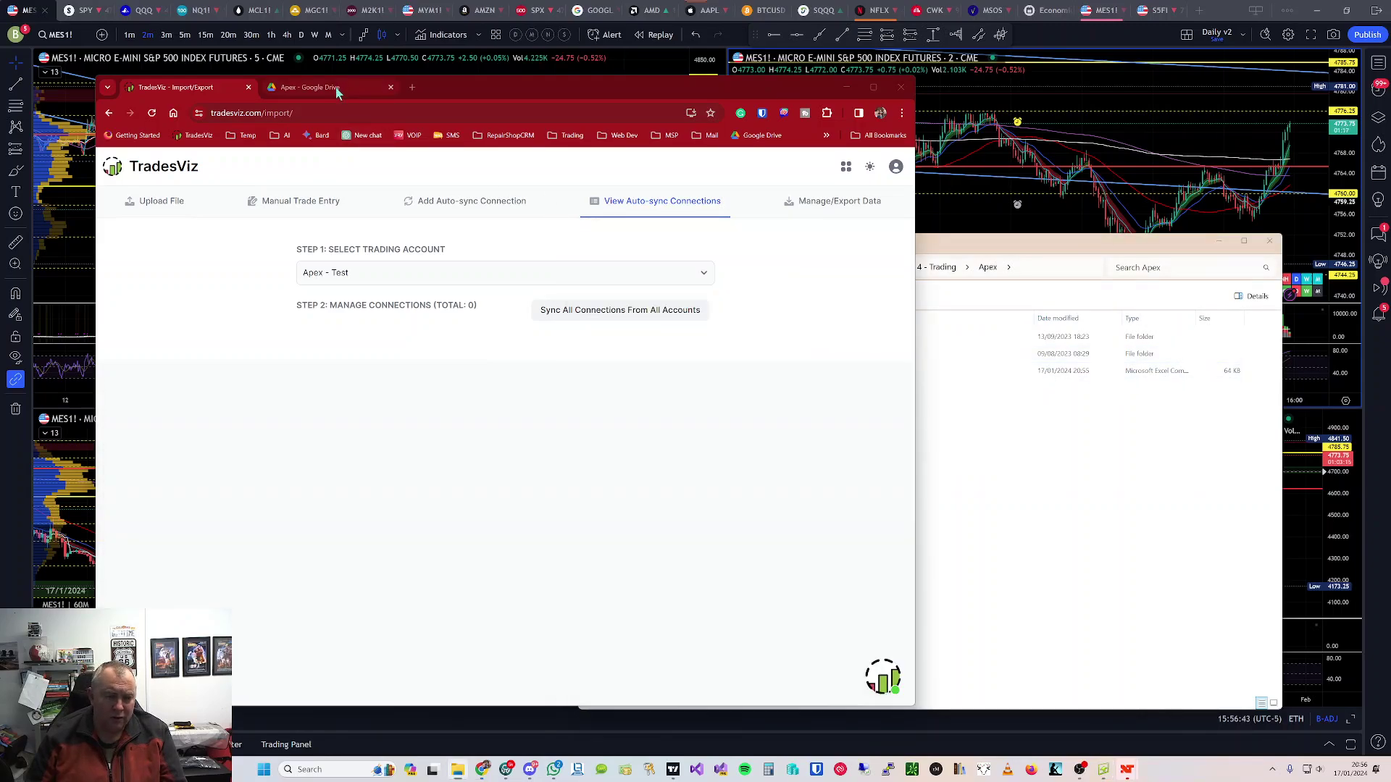
{"action": "left_click", "coordinate": [367, 402]}
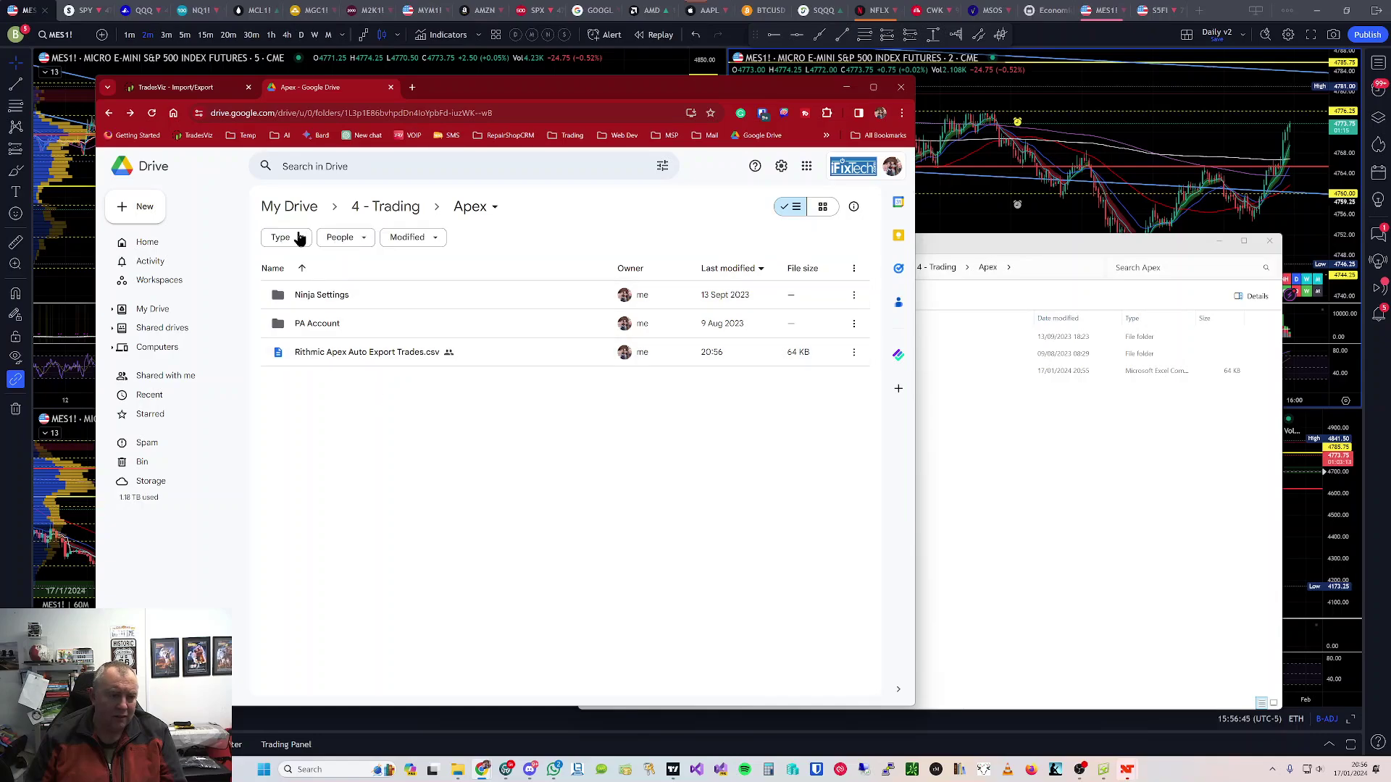
{"action": "left_click", "coordinate": [964, 434]}
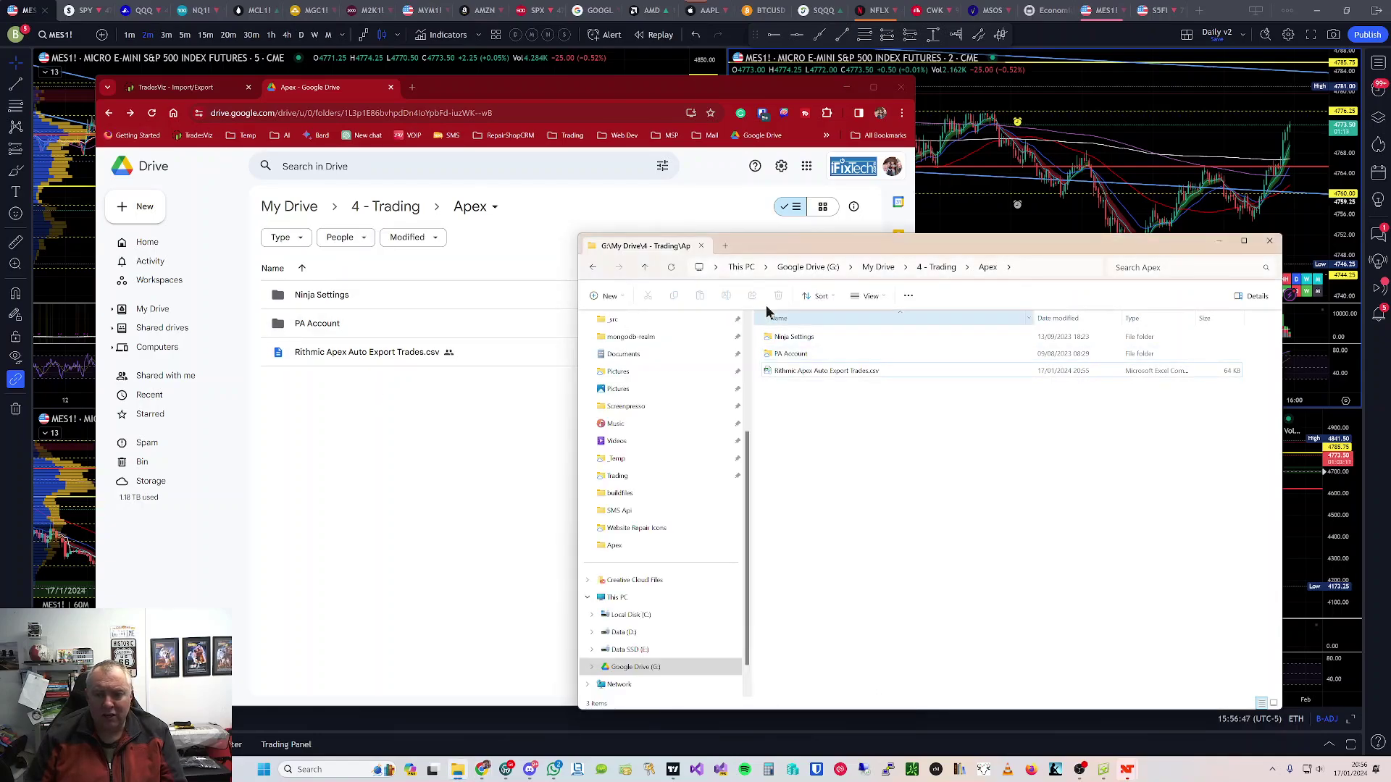
{"action": "left_click", "coordinate": [816, 374]}
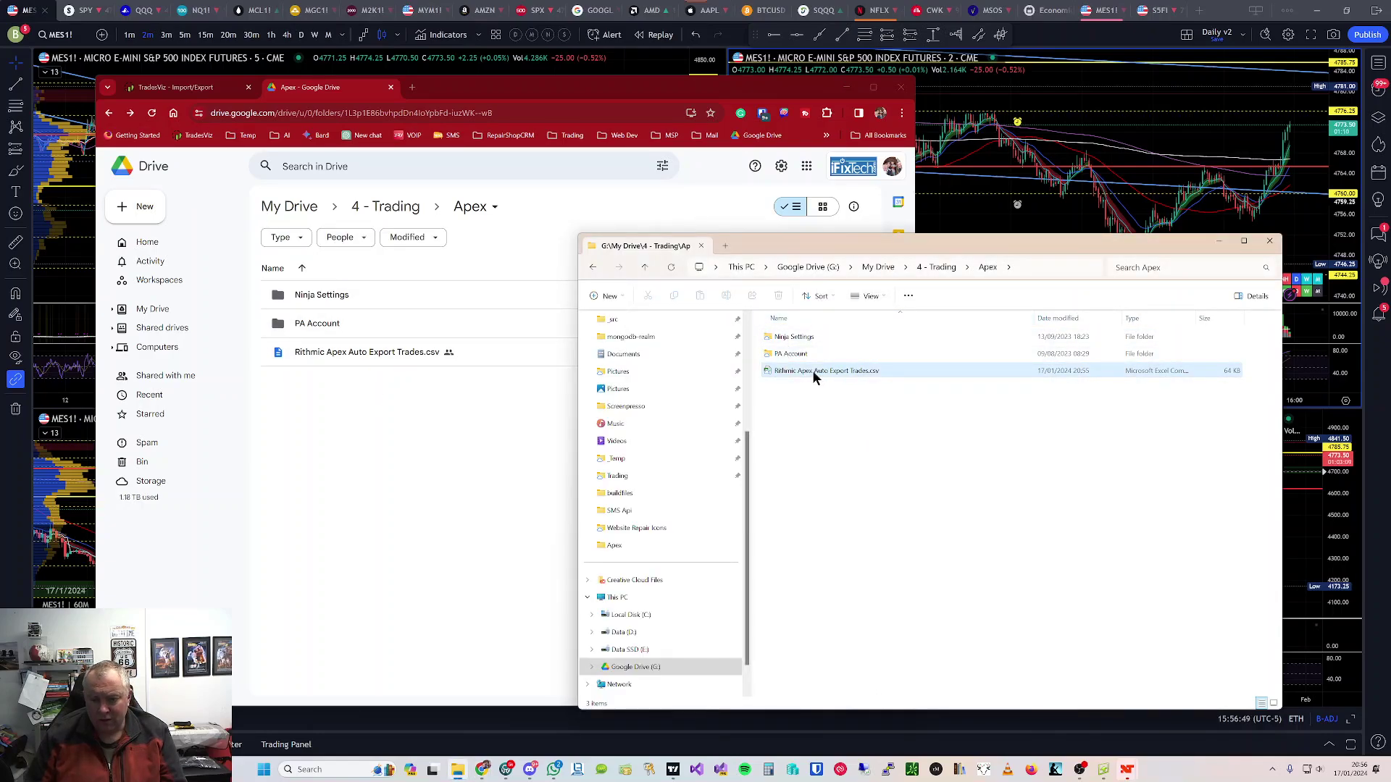
Step: Check the sync activity of the exported CSV in Google Drive for desktop, and select the file in the Apex folder
{"action": "left_click", "coordinate": [1272, 769]}
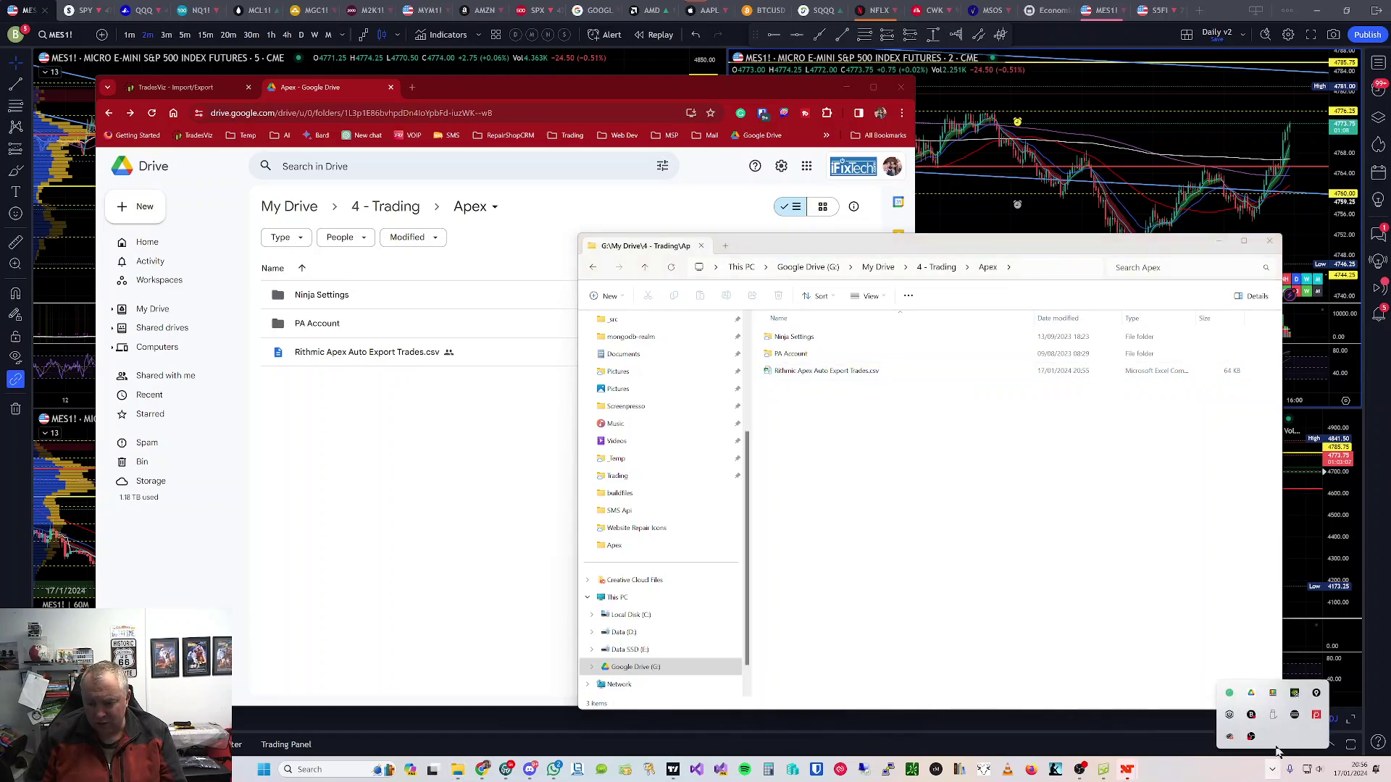
{"action": "left_click", "coordinate": [1254, 696]}
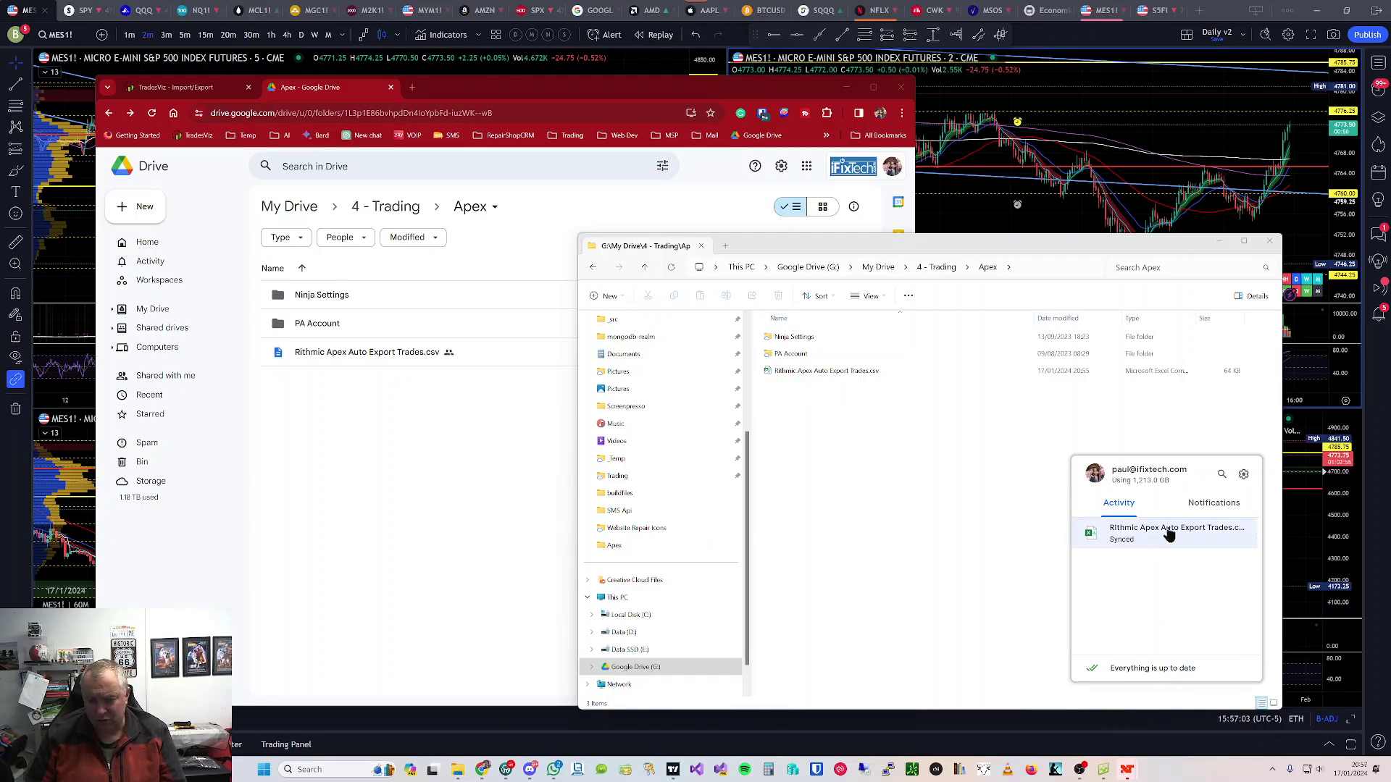
{"action": "left_click", "coordinate": [812, 477]}
{"action": "left_click", "coordinate": [794, 372]}
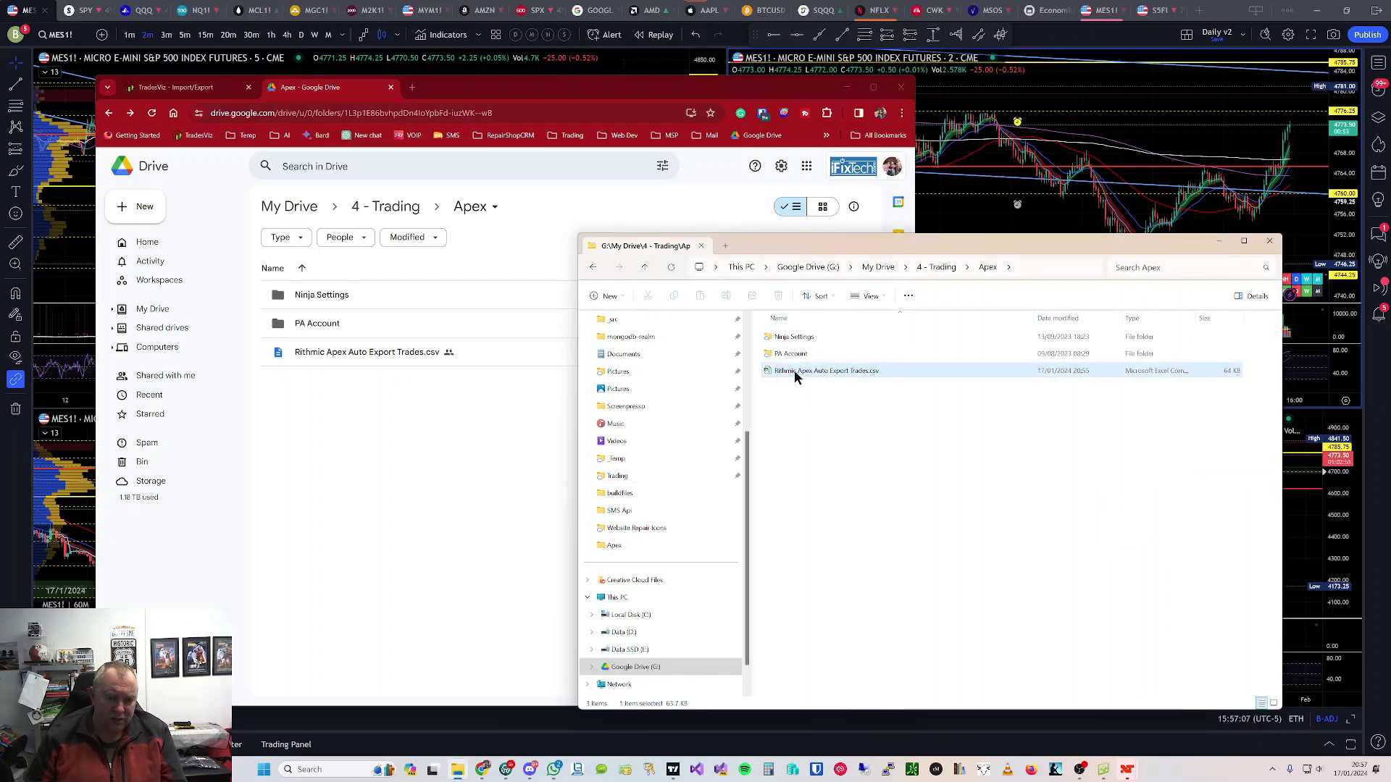
Step: Upload Rithmic Apex Auto Export Trades.csv from the local Apex folder to the web Apex folder, replacing the existing file
{"action": "left_click_drag", "start_coordinate": [794, 371], "coordinate": [355, 406]}
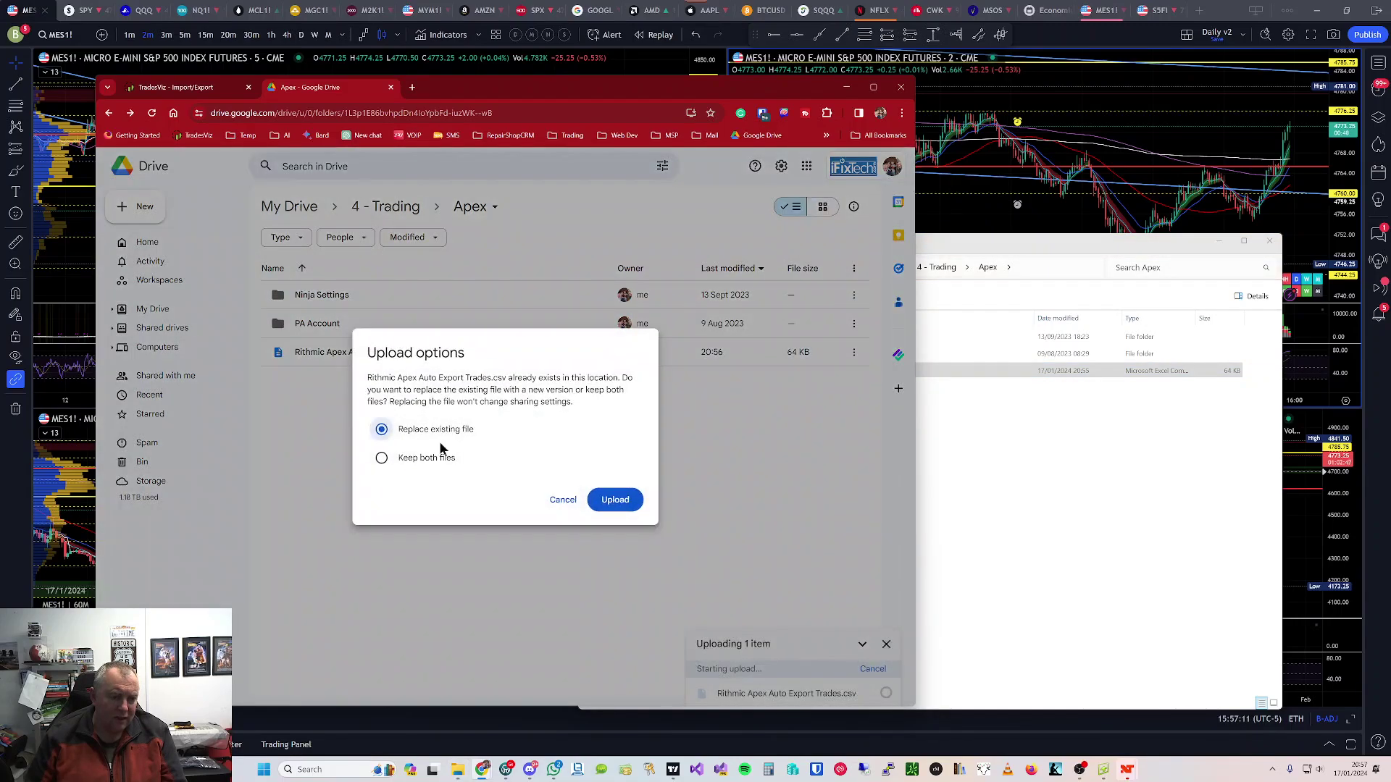
{"action": "left_click", "coordinate": [615, 499]}
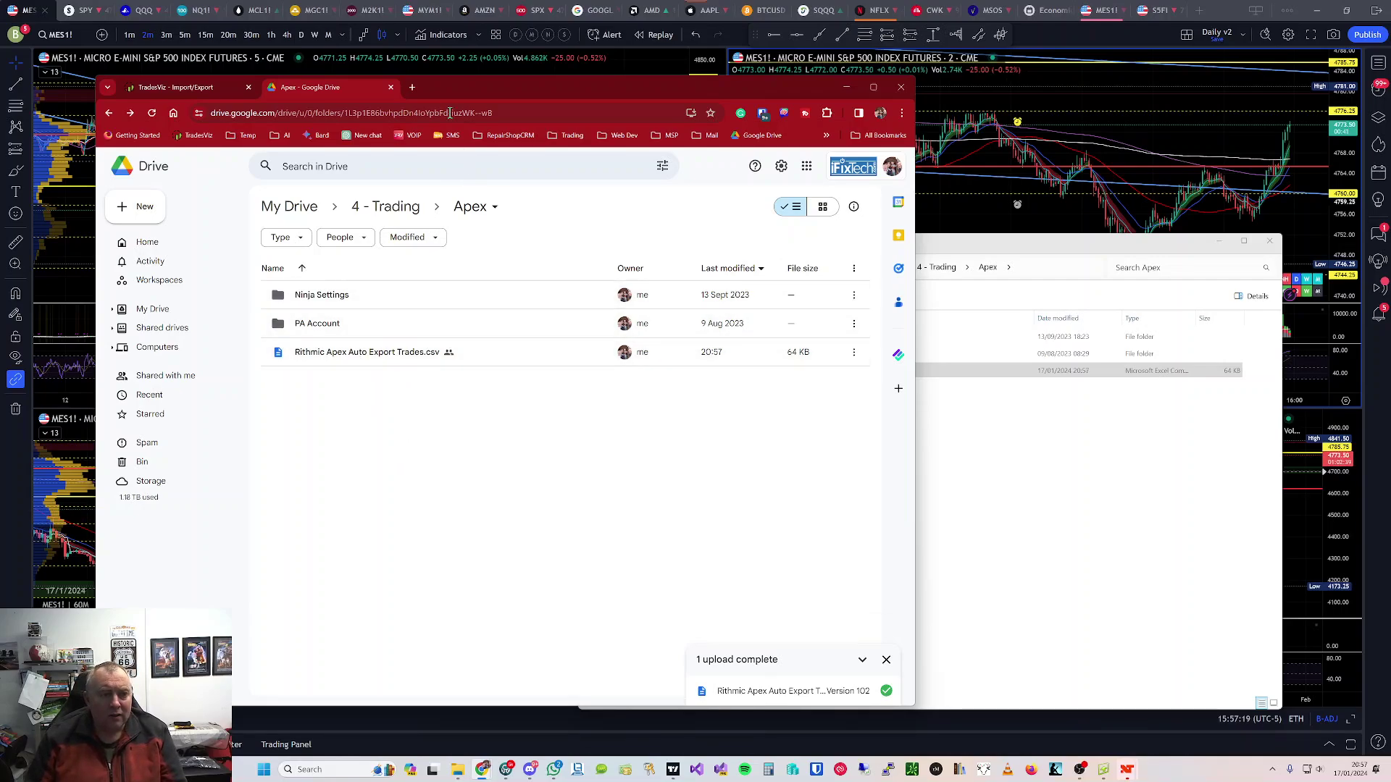
Step: Arrange the Google Drive browser window side by side with the TradesViz Import/Export window
{"action": "left_click_drag", "start_coordinate": [449, 92], "coordinate": [457, 94]}
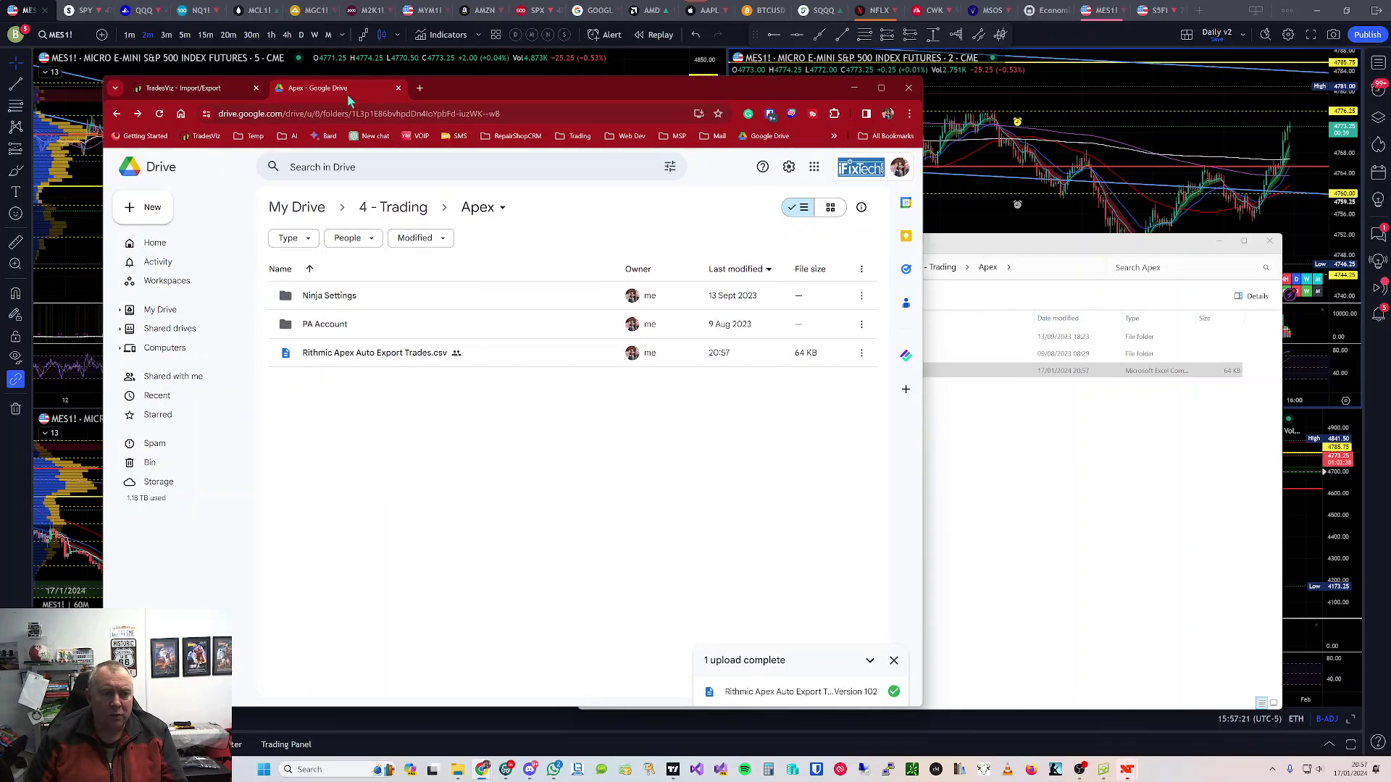
{"action": "left_click_drag", "start_coordinate": [348, 97], "coordinate": [1385, 168]}
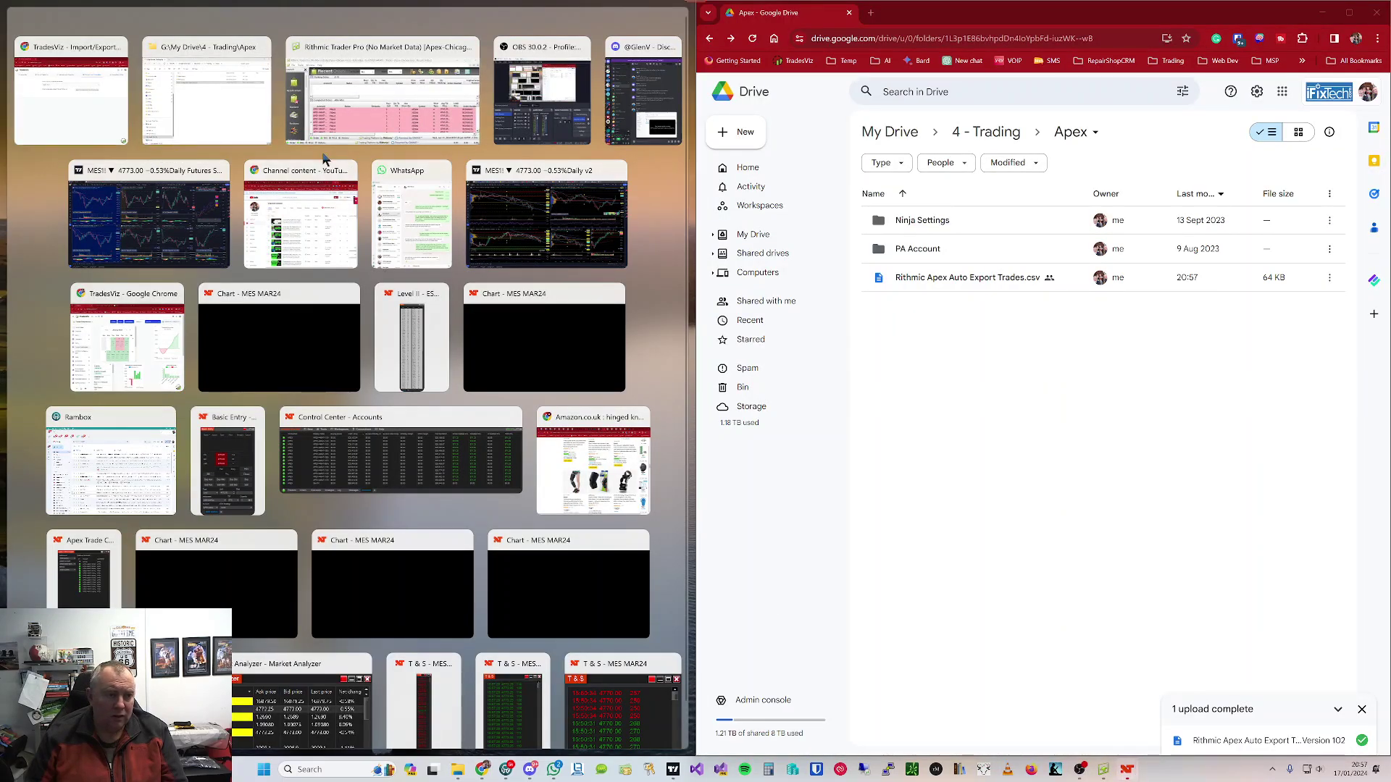
{"action": "left_click", "coordinate": [41, 93]}
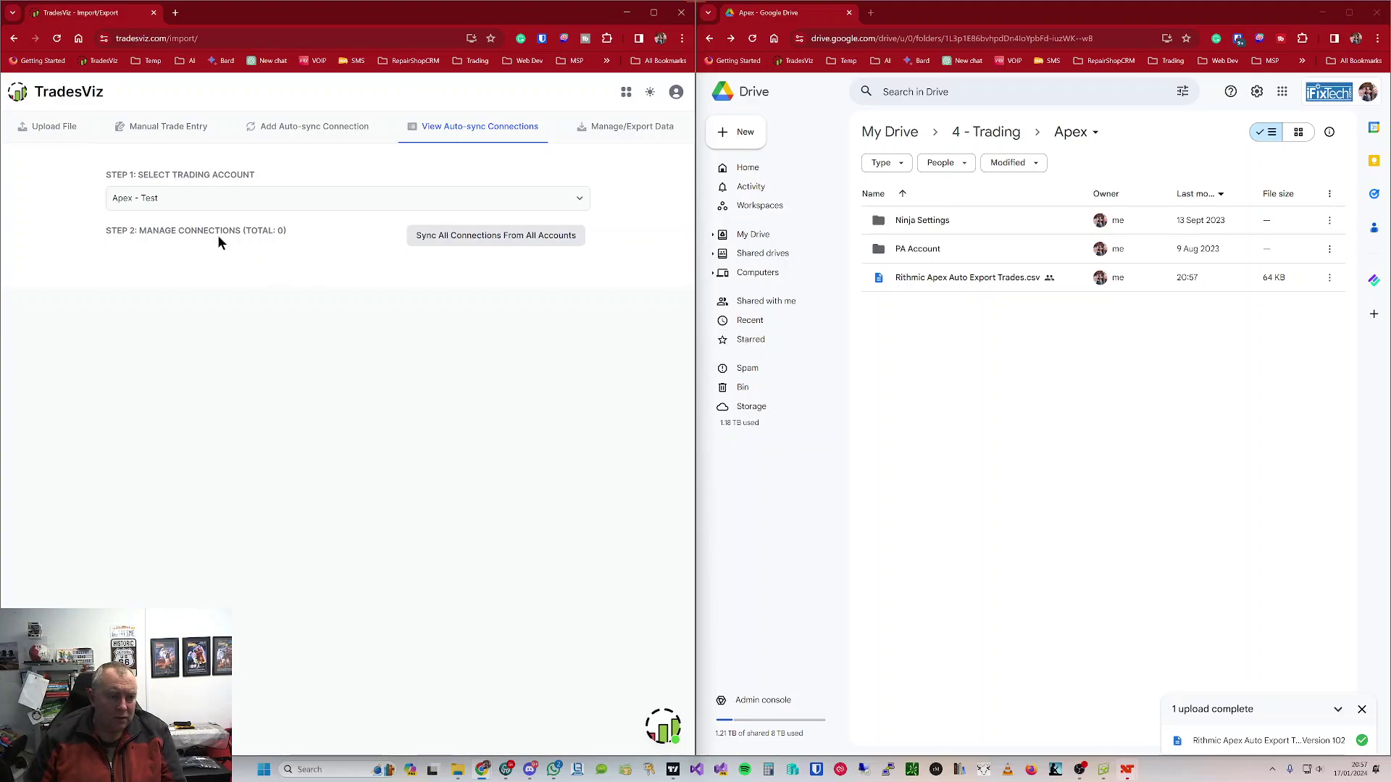
Step: Start adding an auto-sync connection in TradesViz for the Apex - Test trading account
{"action": "left_click", "coordinate": [305, 131]}
{"action": "left_click", "coordinate": [249, 200]}
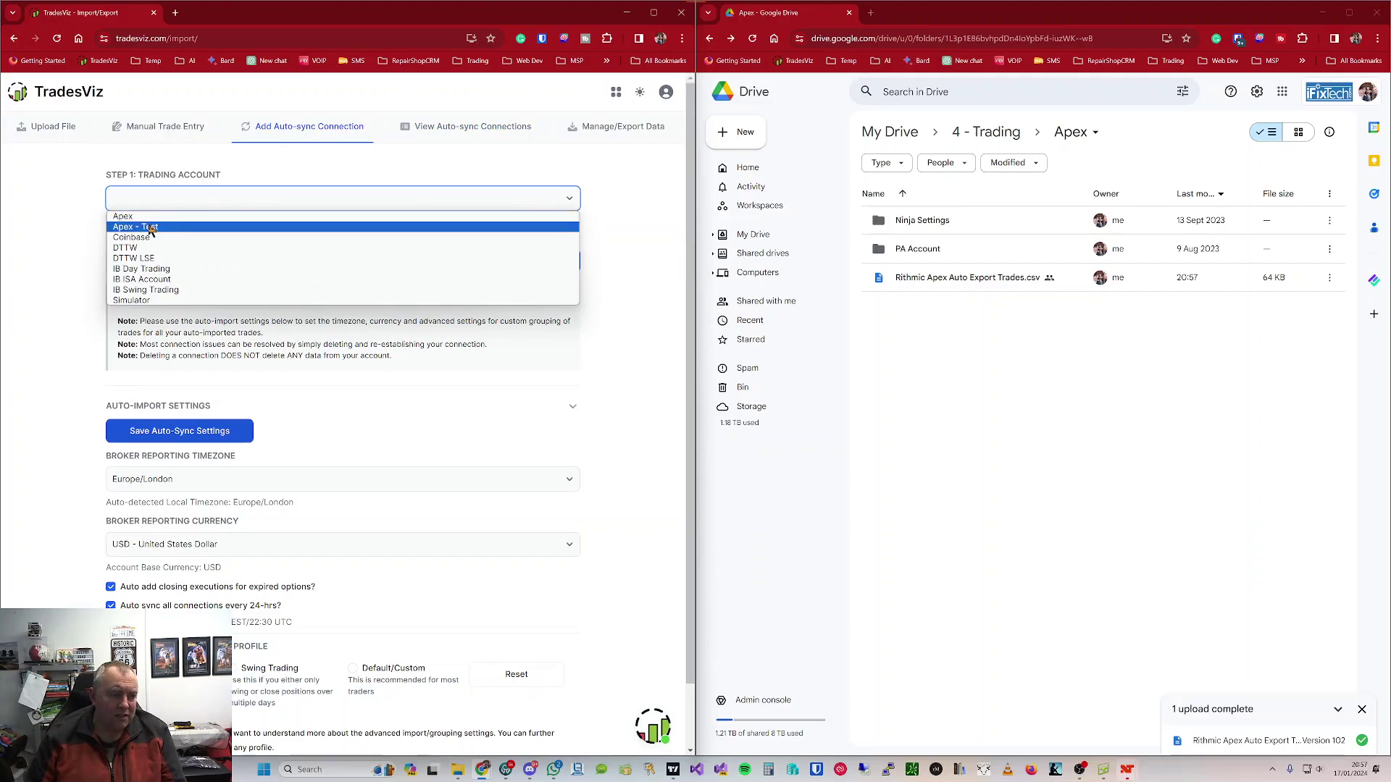
{"action": "left_click", "coordinate": [149, 228]}
{"action": "left_click", "coordinate": [243, 265]}
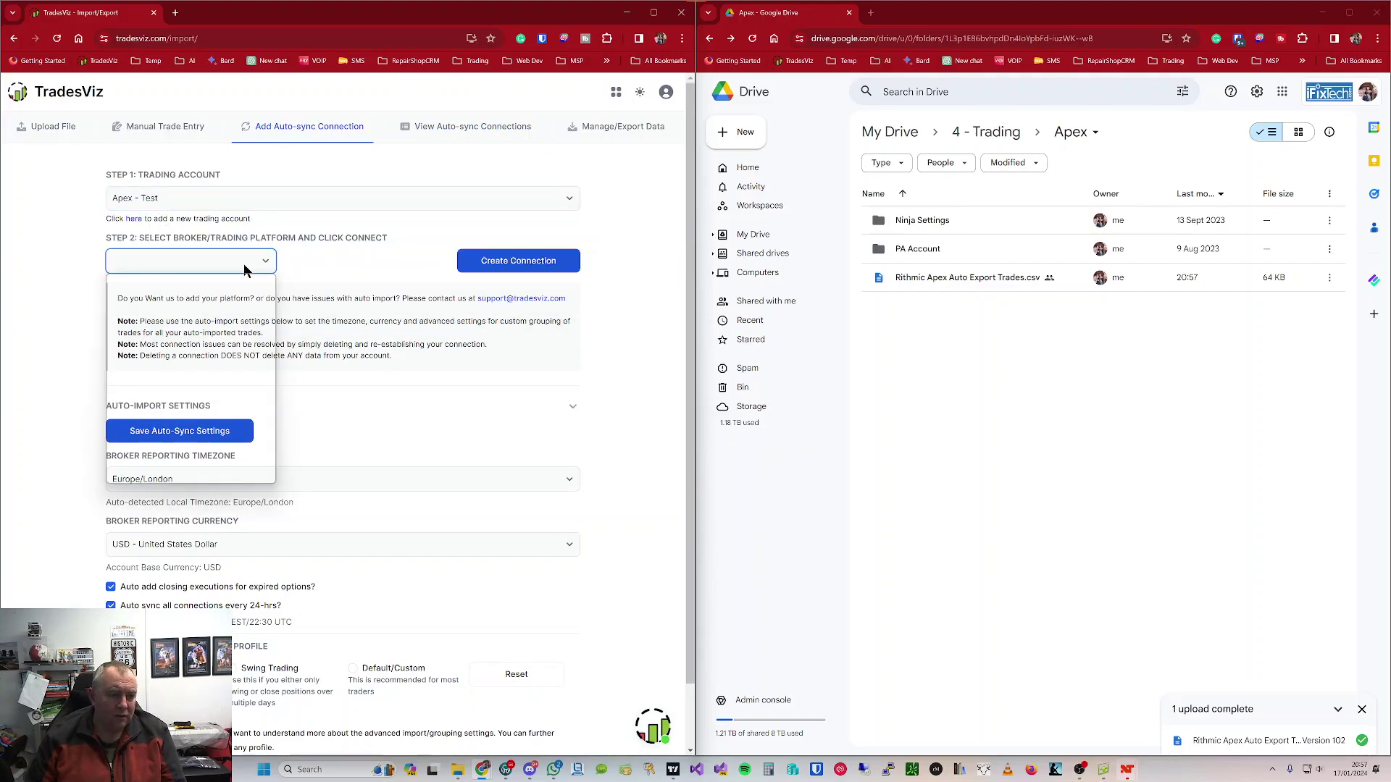
{"action": "scroll", "coordinate": [177, 413], "scroll_direction": "down", "scroll_amount": 3}
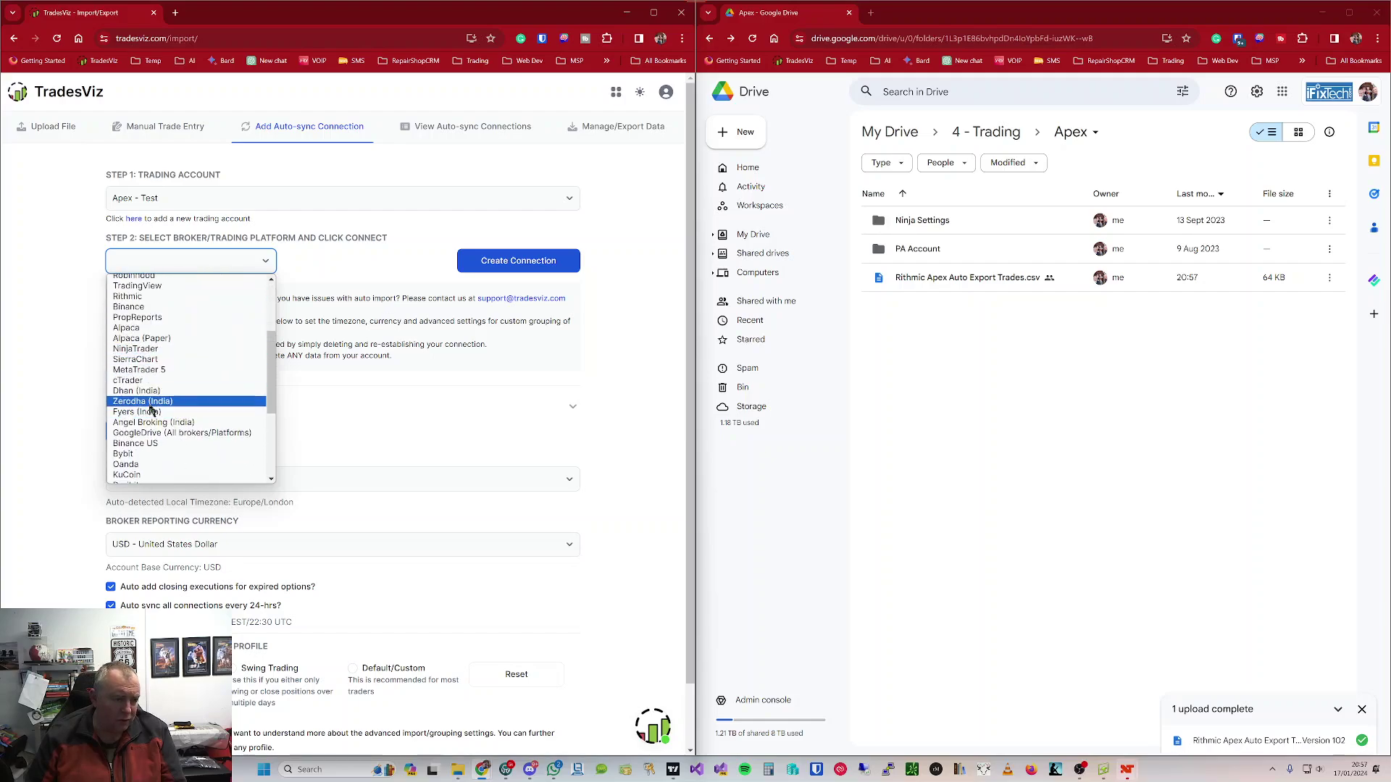
{"action": "left_click", "coordinate": [151, 298]}
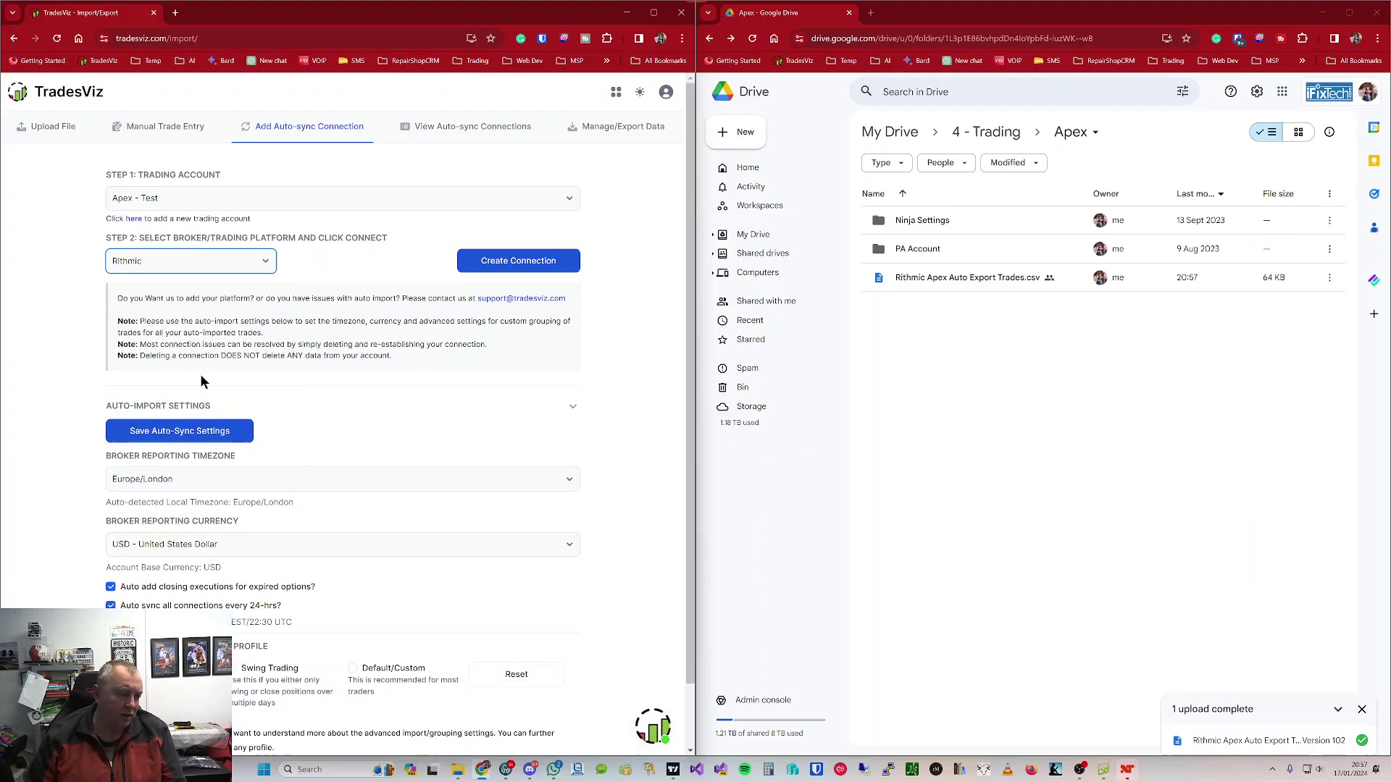
Step: Choose GoogleDrive (All brokers/Platforms) as the trading platform and open its auto-import connection setup
{"action": "left_click", "coordinate": [257, 264]}
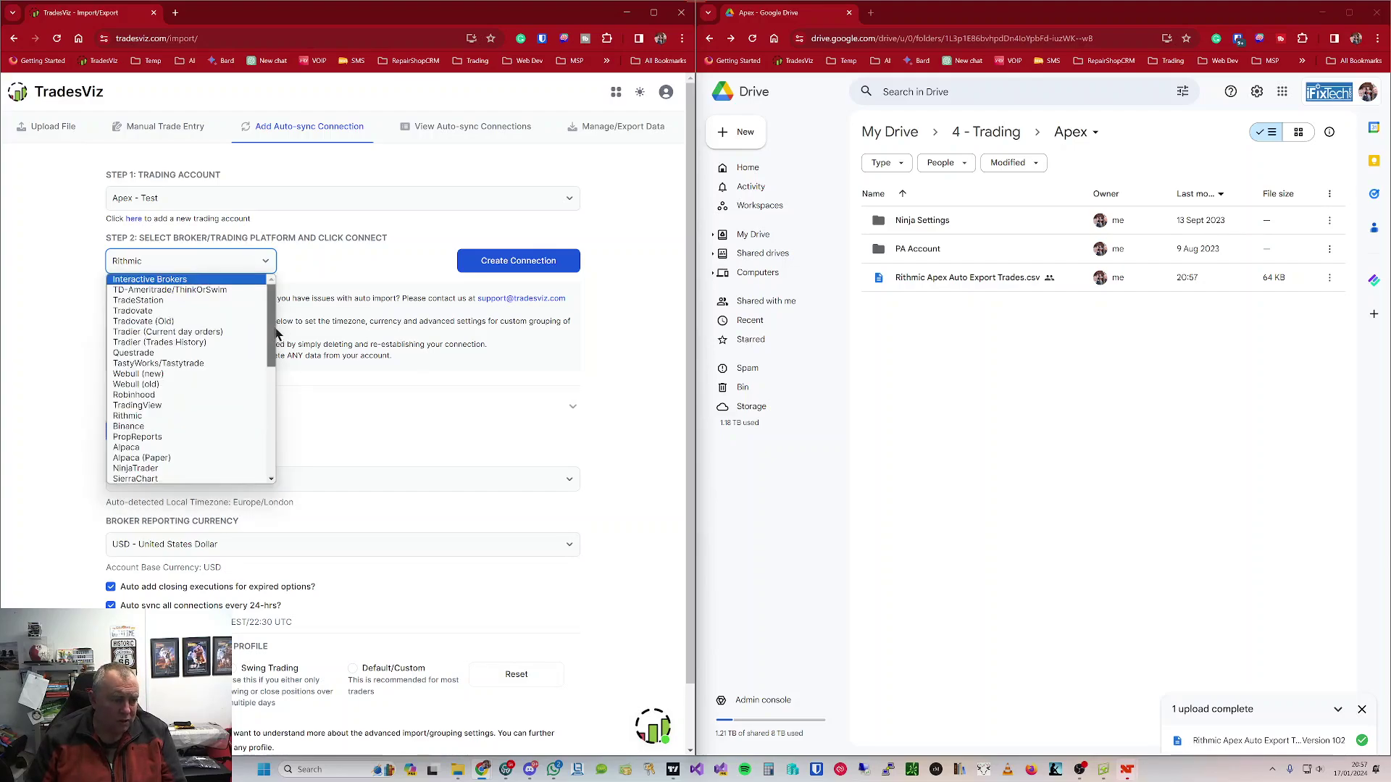
{"action": "left_click_drag", "start_coordinate": [274, 341], "coordinate": [266, 396]}
{"action": "scroll", "coordinate": [264, 410], "scroll_direction": "down", "scroll_amount": 5}
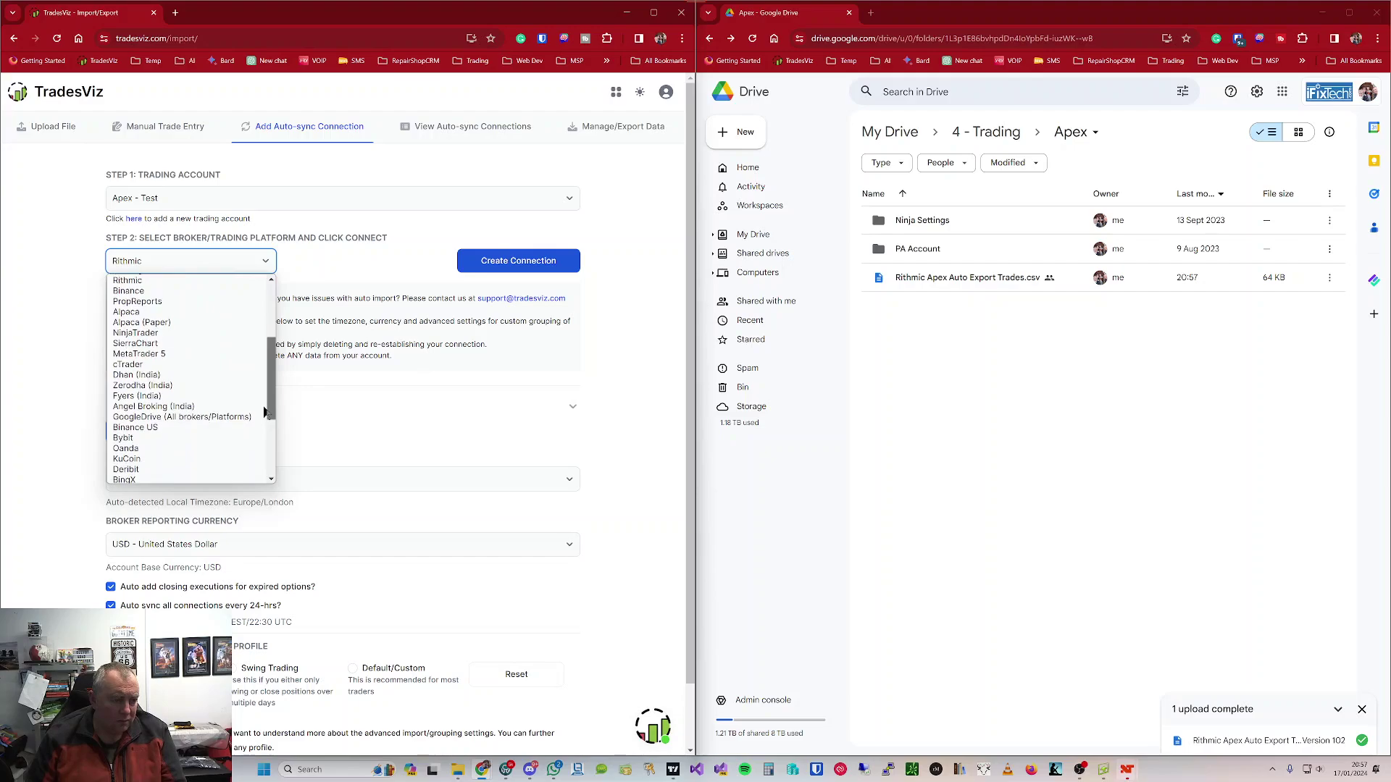
{"action": "scroll", "coordinate": [247, 463], "scroll_direction": "up", "scroll_amount": 7}
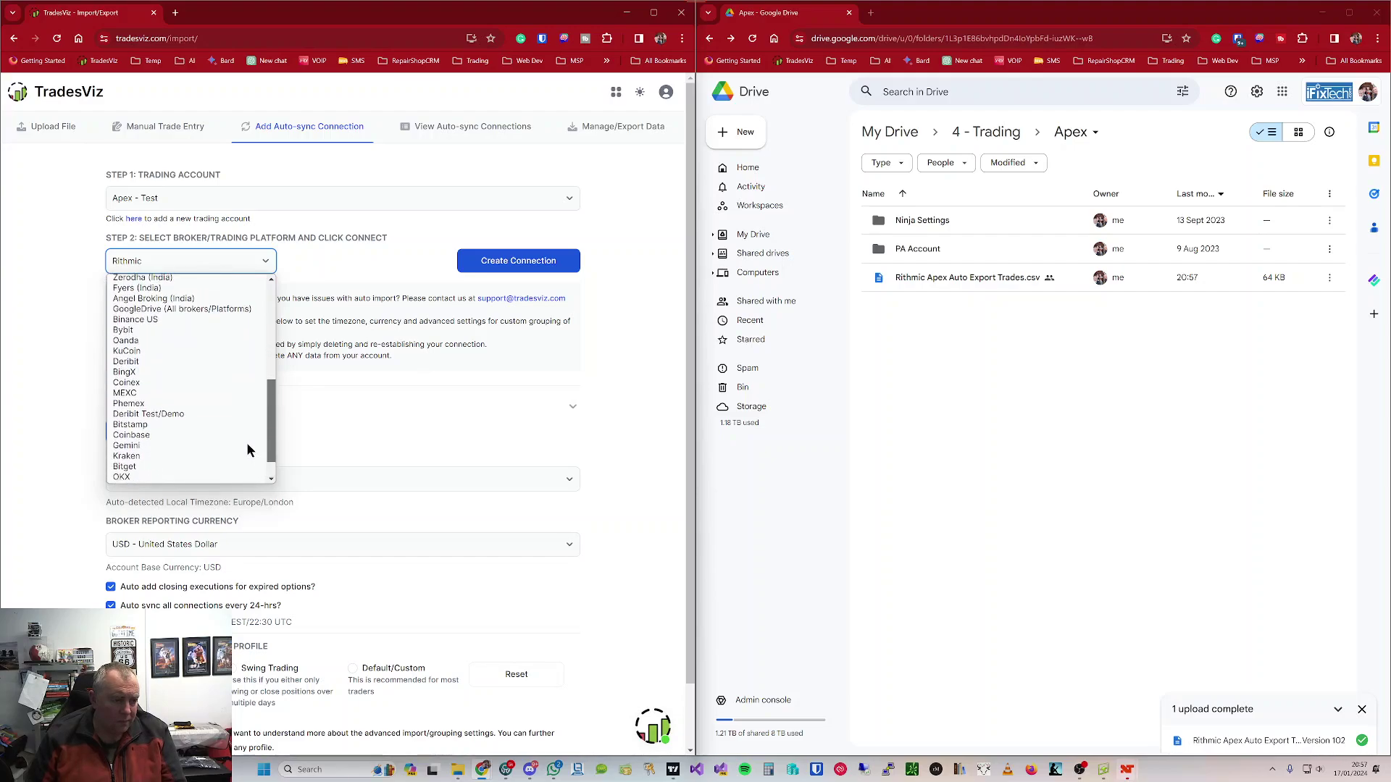
{"action": "scroll", "coordinate": [259, 357], "scroll_direction": "up", "scroll_amount": 1}
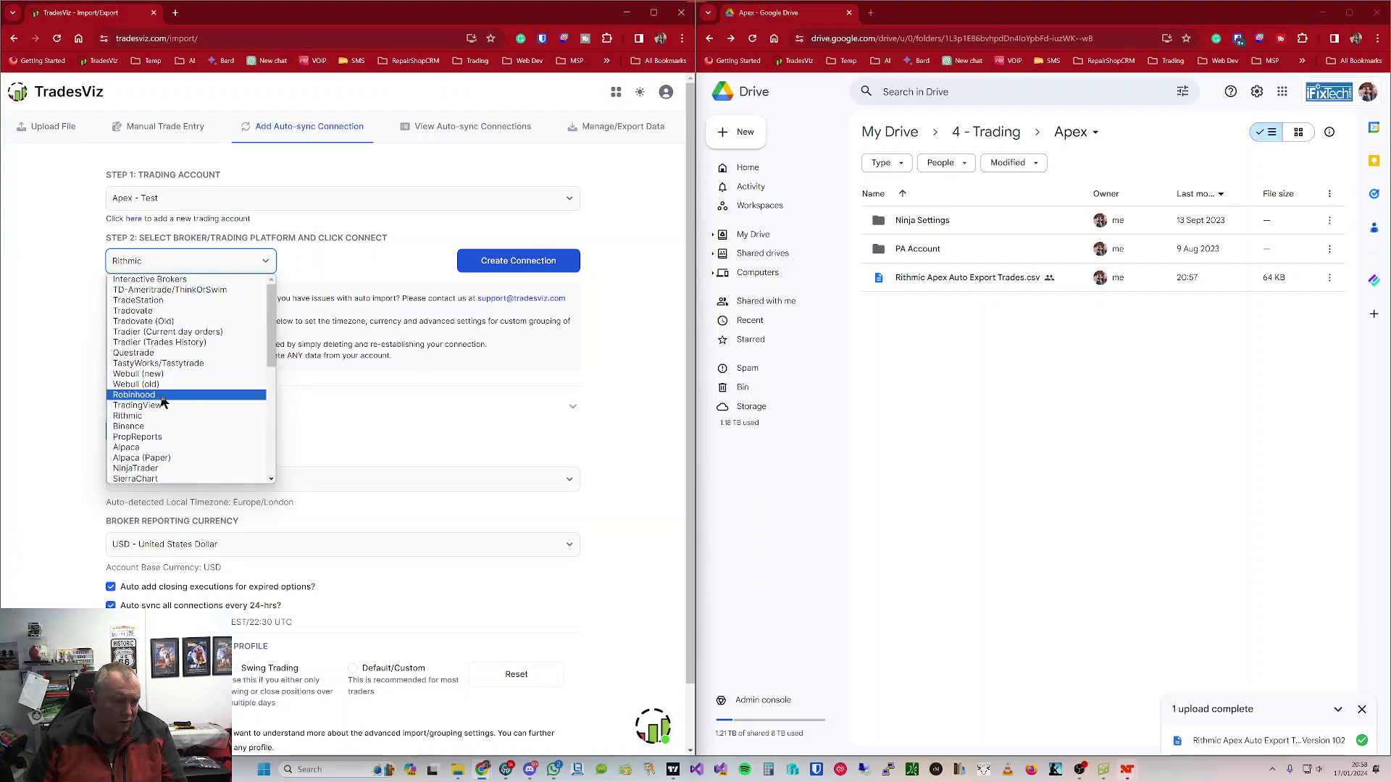
{"action": "scroll", "coordinate": [166, 397], "scroll_direction": "down", "scroll_amount": 3}
{"action": "scroll", "coordinate": [166, 398], "scroll_direction": "down", "scroll_amount": 3}
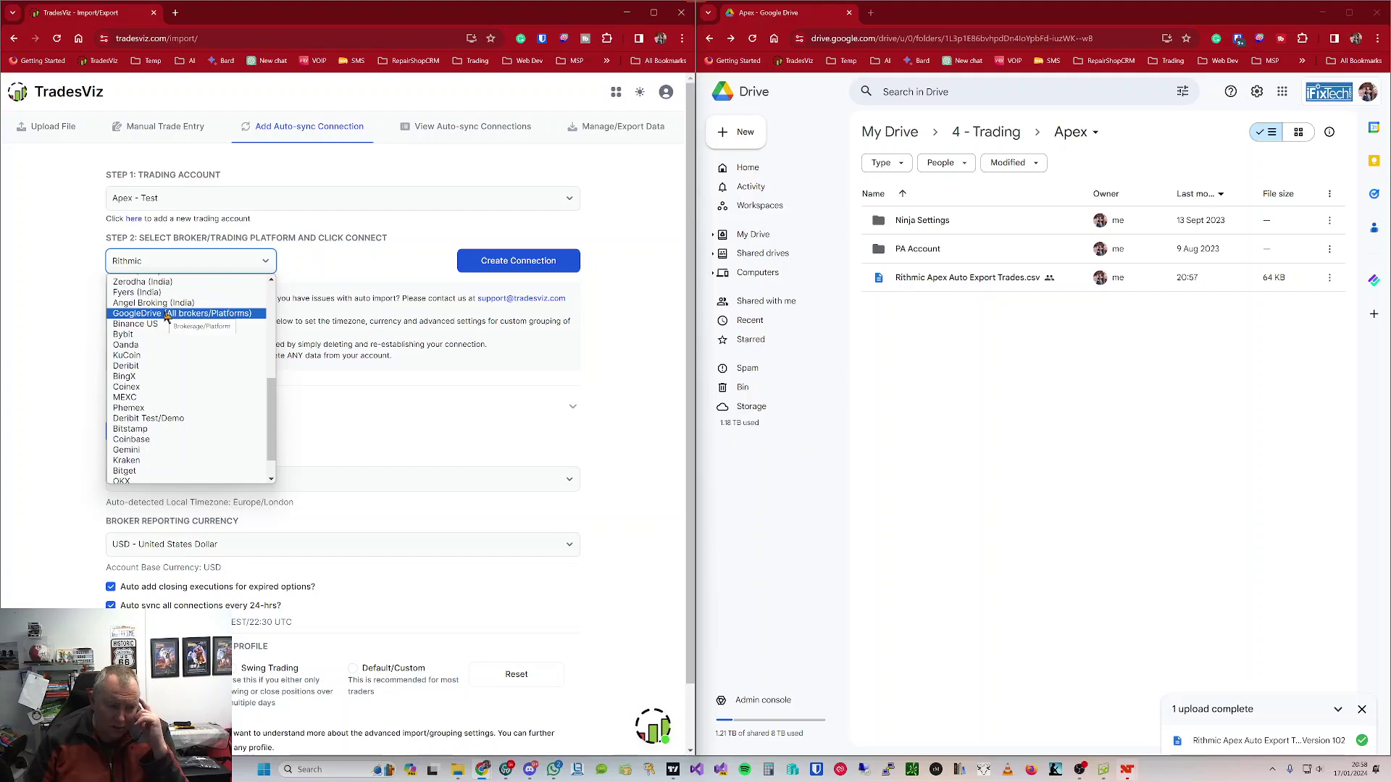
{"action": "left_click", "coordinate": [168, 315]}
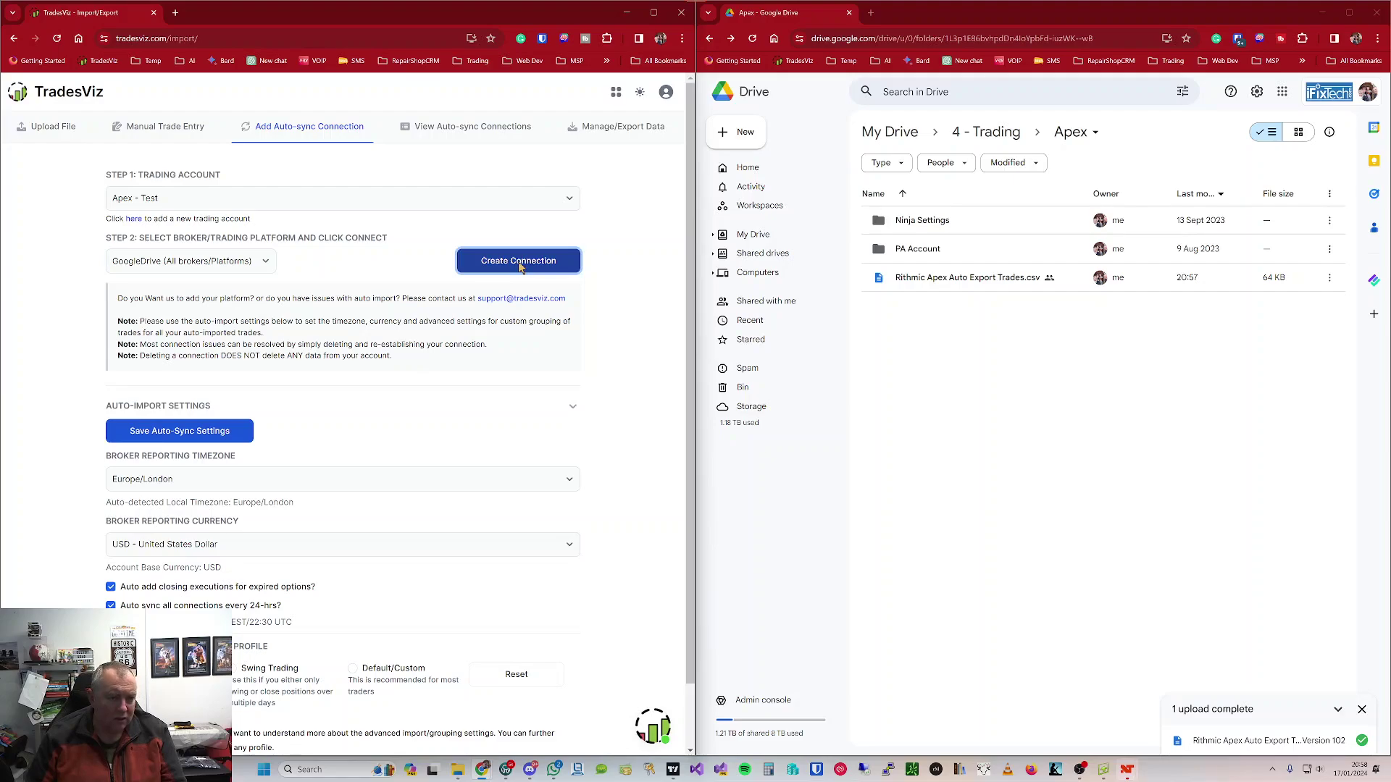
{"action": "left_click", "coordinate": [520, 264]}
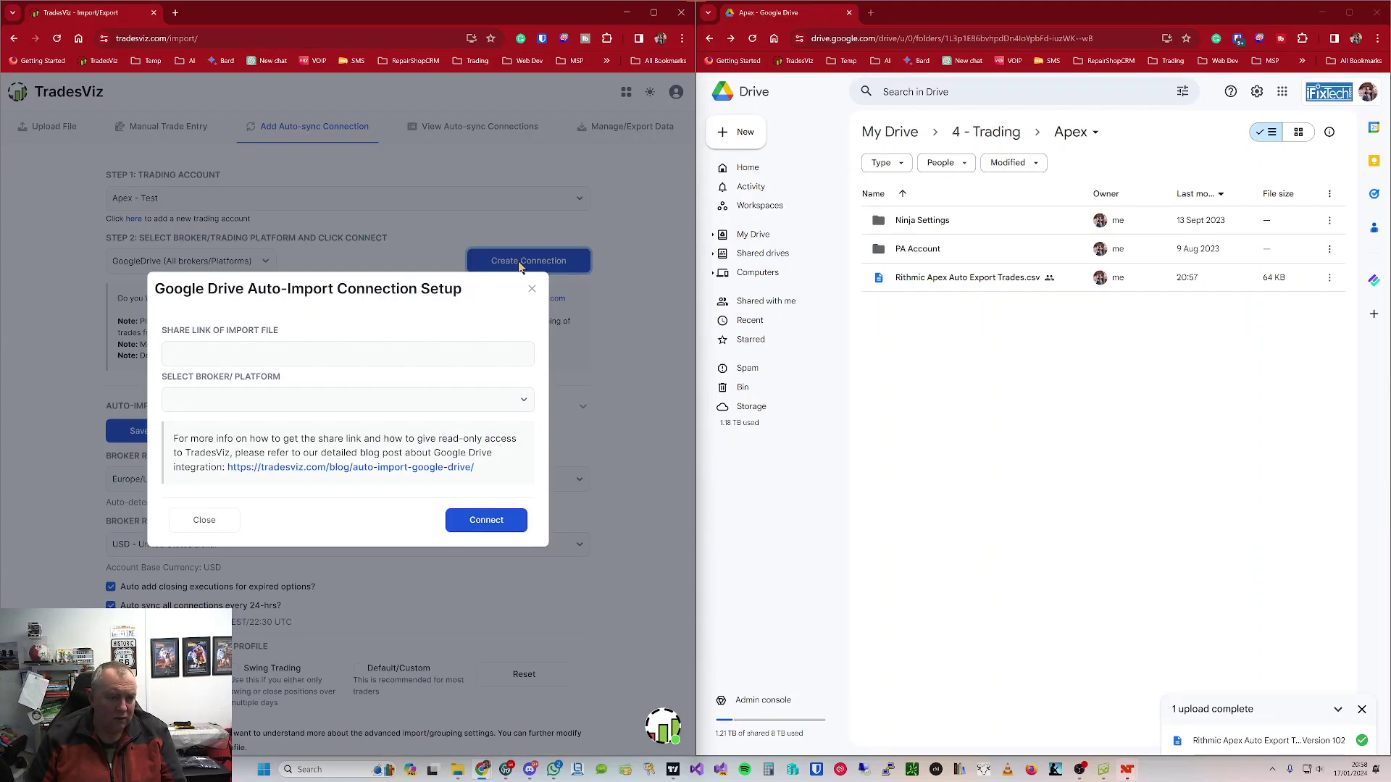
Step: Open the linked blog post on Google Drive integration and copy the TradesViz API account's e-mail from instruction 11
{"action": "left_click", "coordinate": [332, 472]}
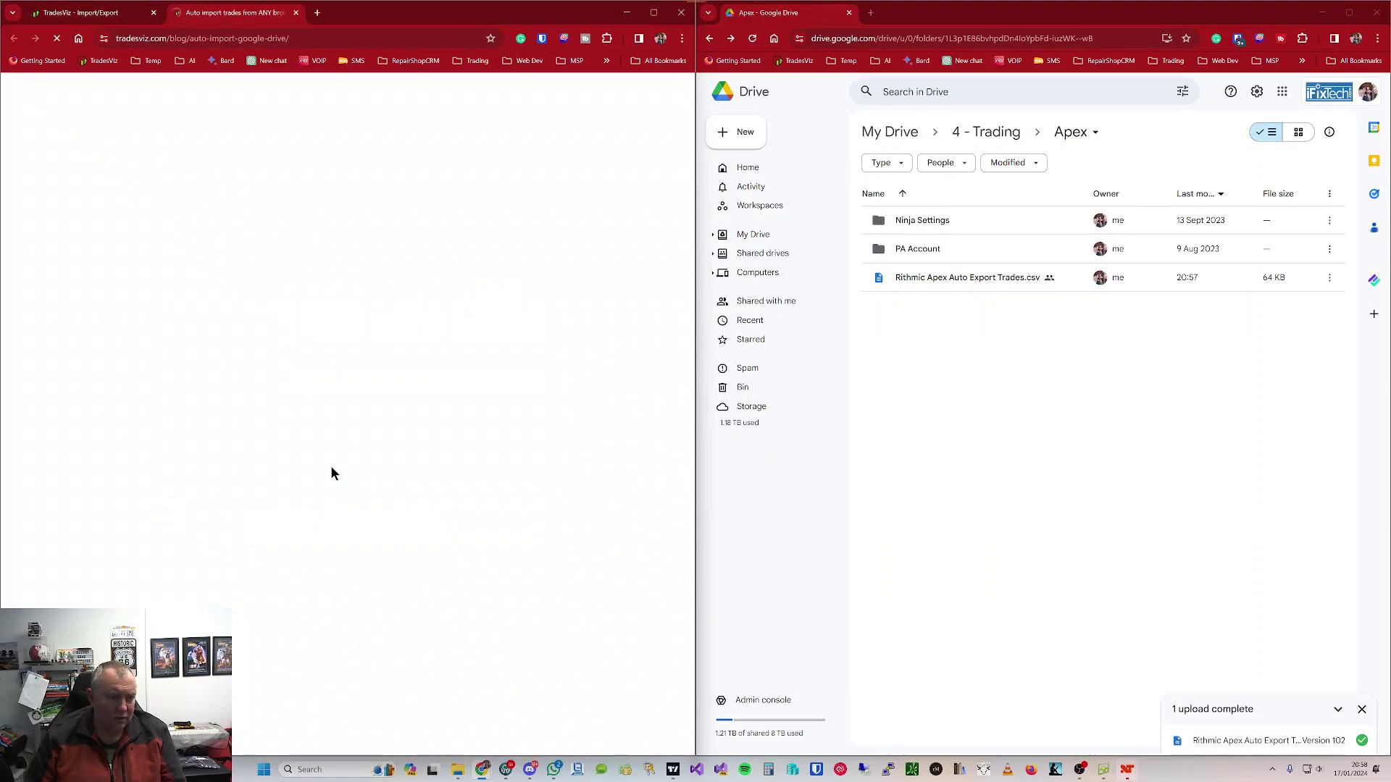
{"action": "scroll", "coordinate": [328, 377], "scroll_direction": "down", "scroll_amount": 15}
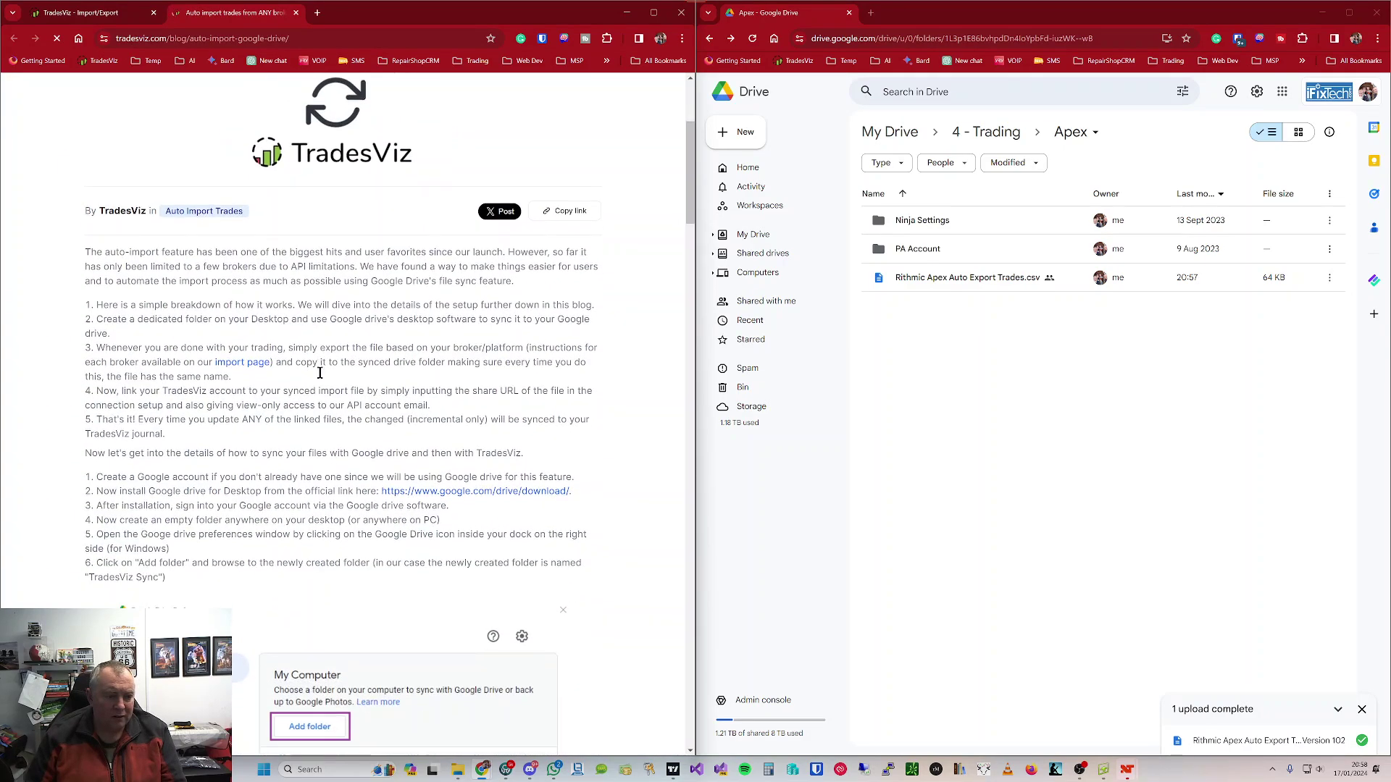
{"action": "scroll", "coordinate": [321, 382], "scroll_direction": "down", "scroll_amount": 15}
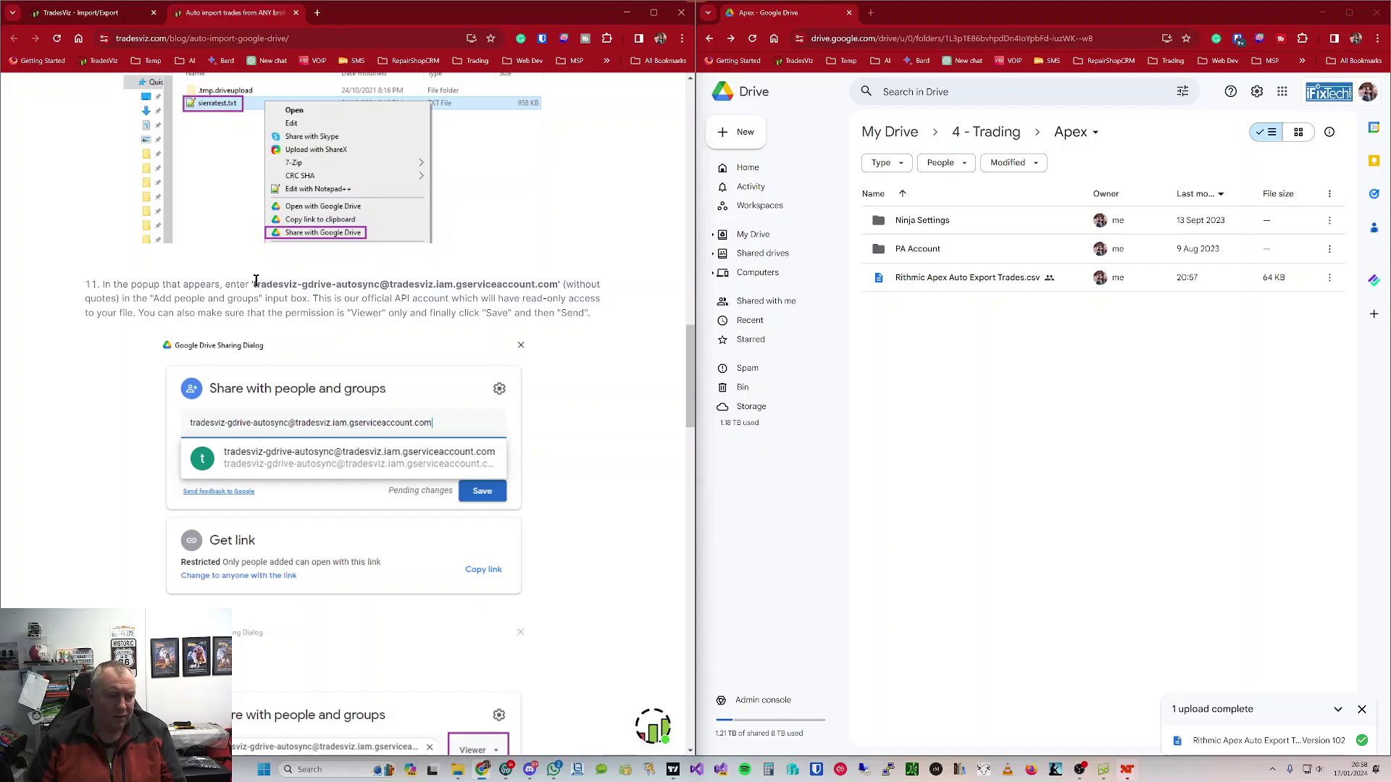
{"action": "left_click_drag", "start_coordinate": [254, 284], "coordinate": [553, 288]}
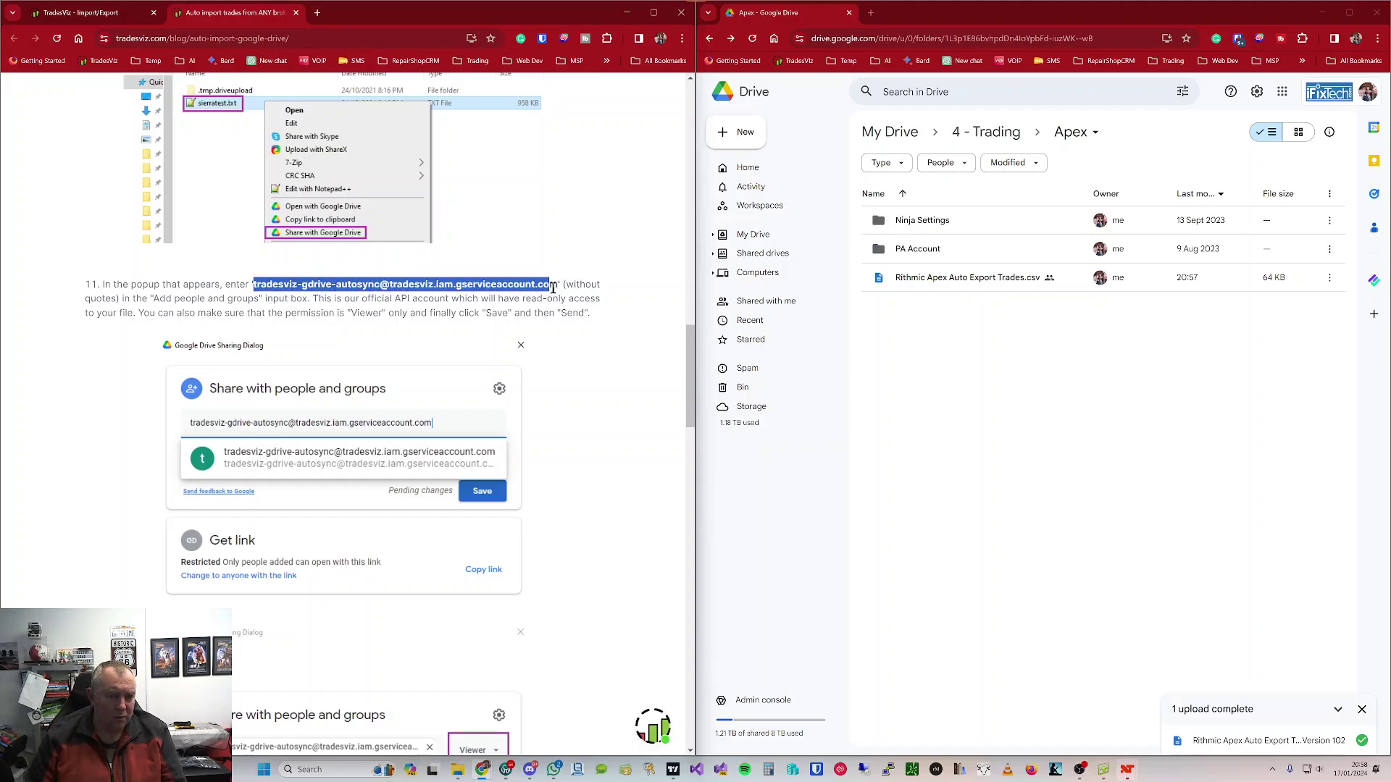
{"action": "right_click", "coordinate": [541, 287]}
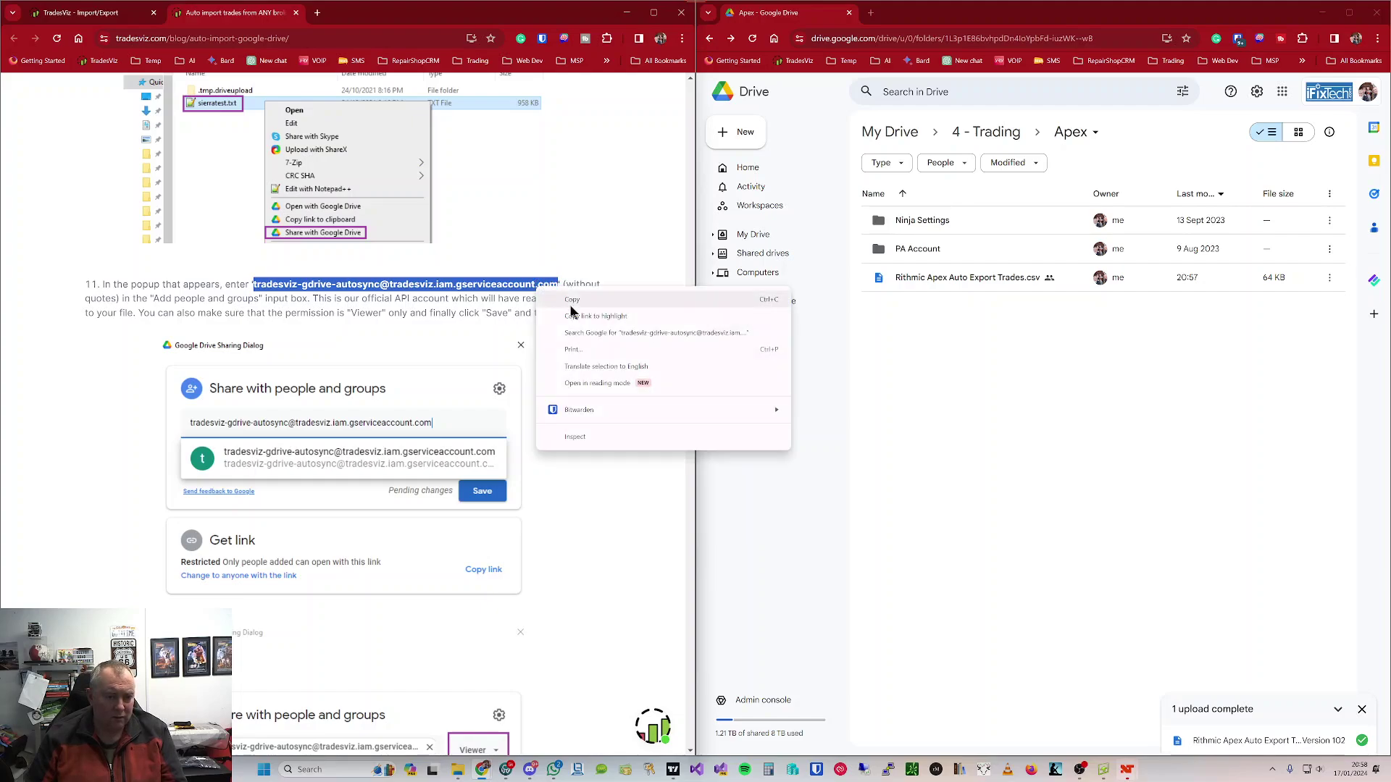
{"action": "left_click", "coordinate": [572, 300]}
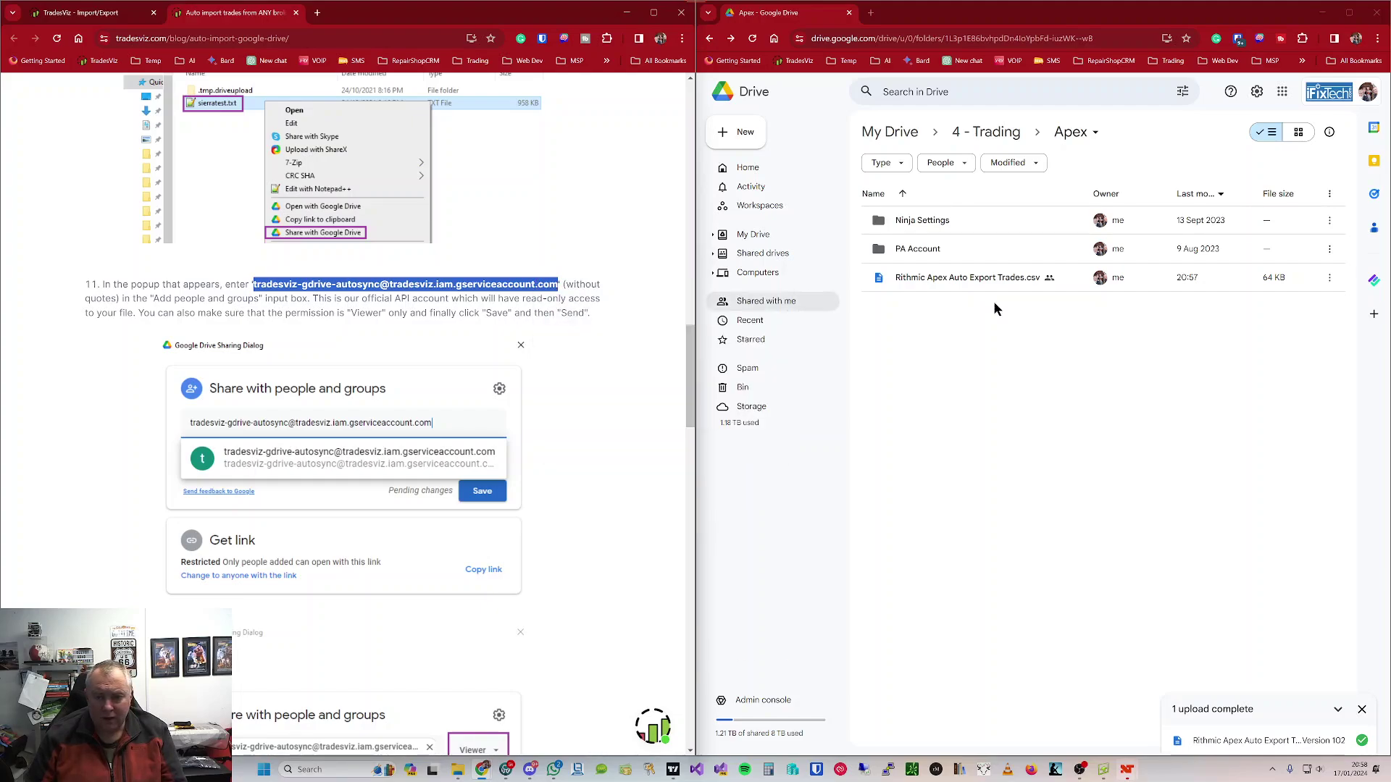
Step: Open the sharing settings of Rithmic Apex Auto Export Trades.csv and set the TradesViz auto-sync account's access to Viewer
{"action": "left_click", "coordinate": [956, 279]}
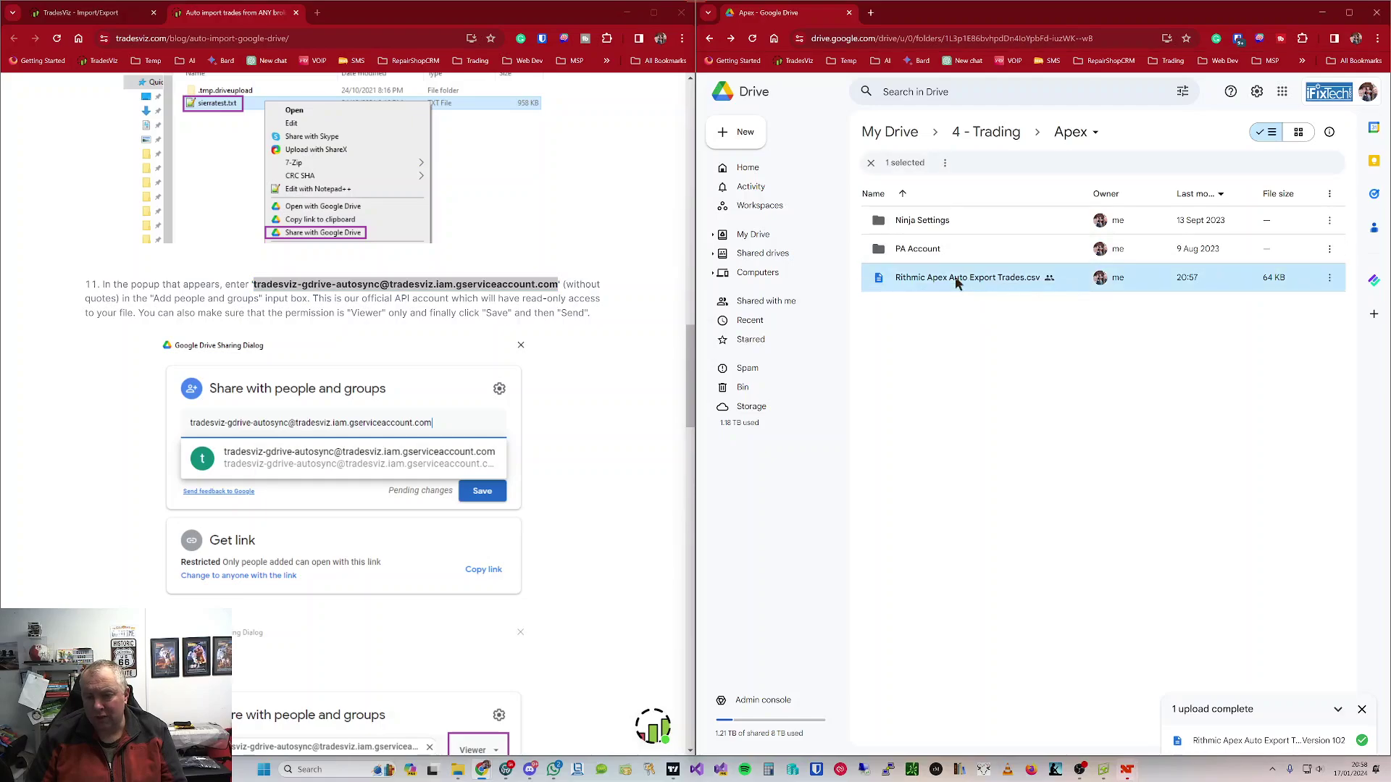
{"action": "right_click", "coordinate": [955, 278]}
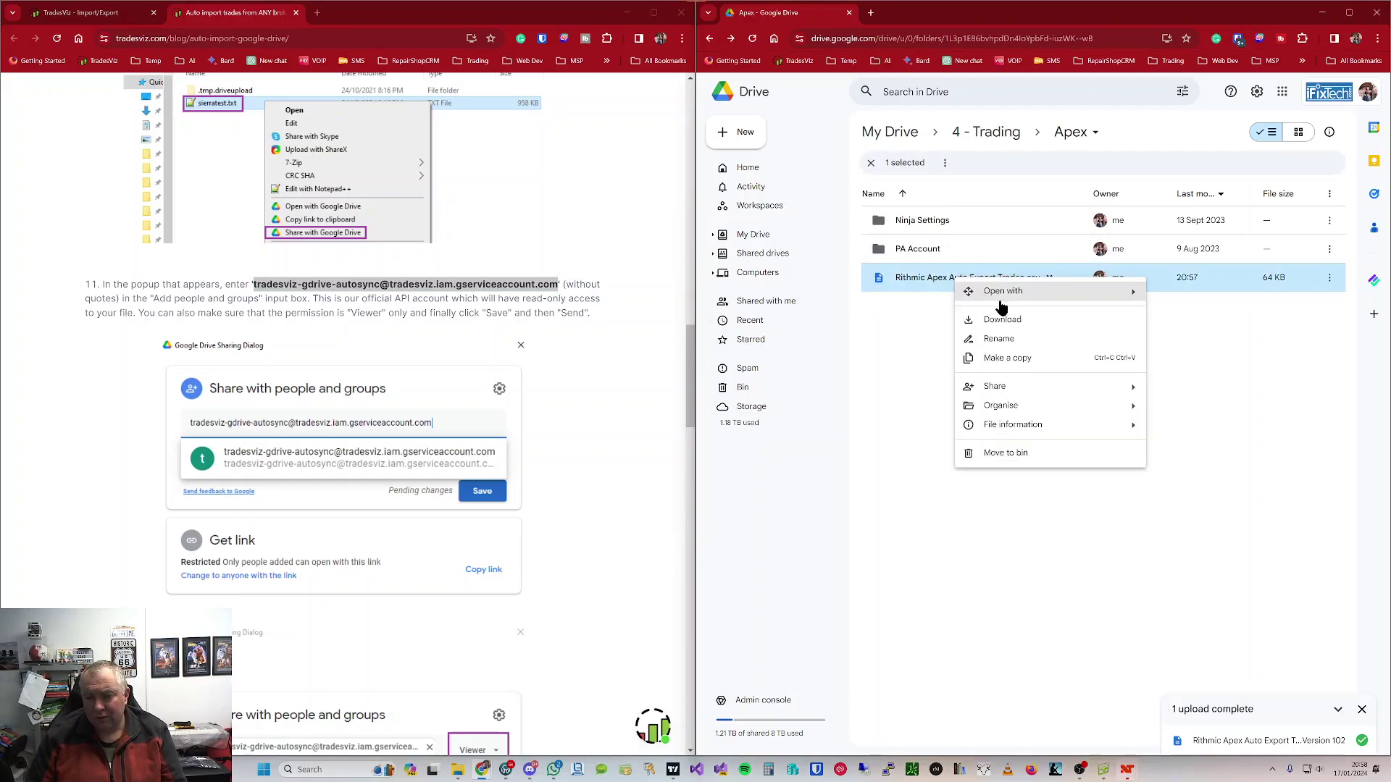
{"action": "mouse_move", "coordinate": [994, 391]}
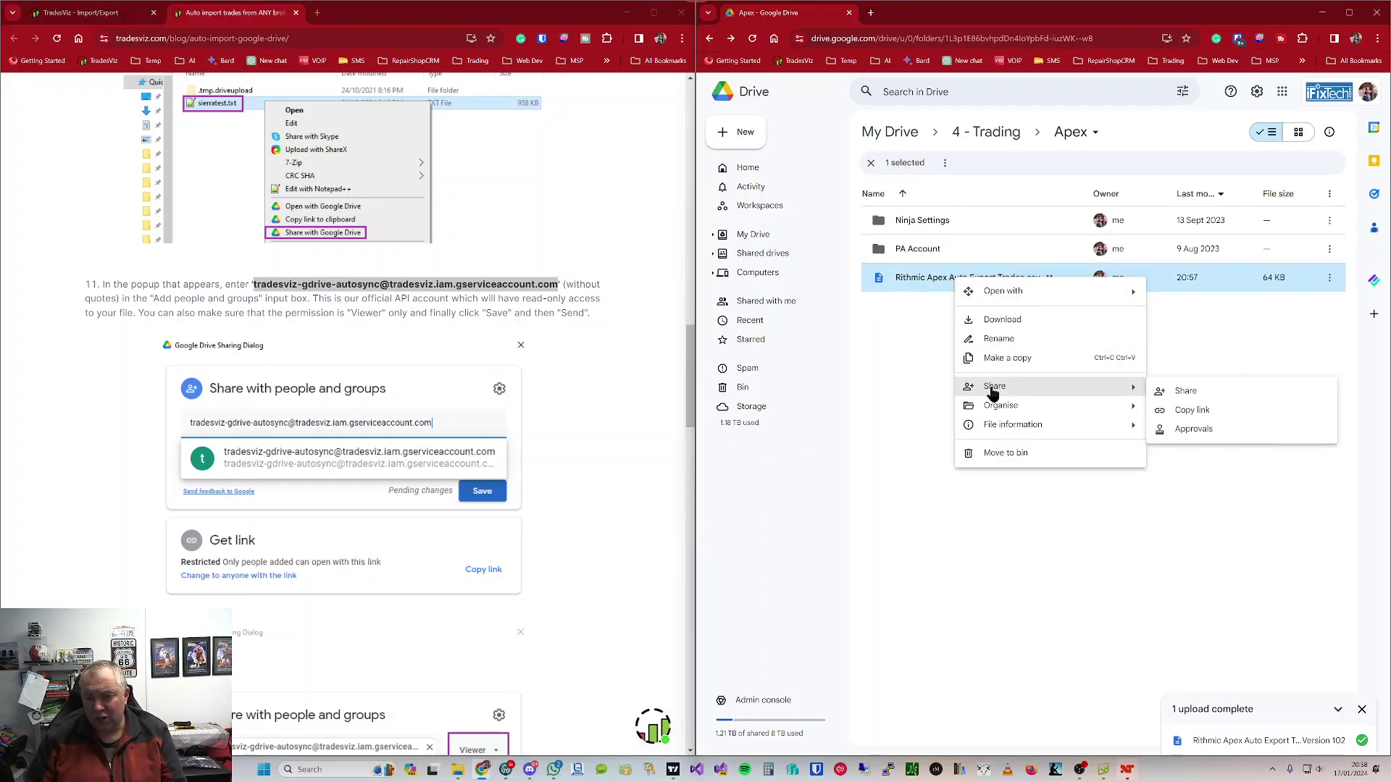
{"action": "left_click", "coordinate": [1201, 391]}
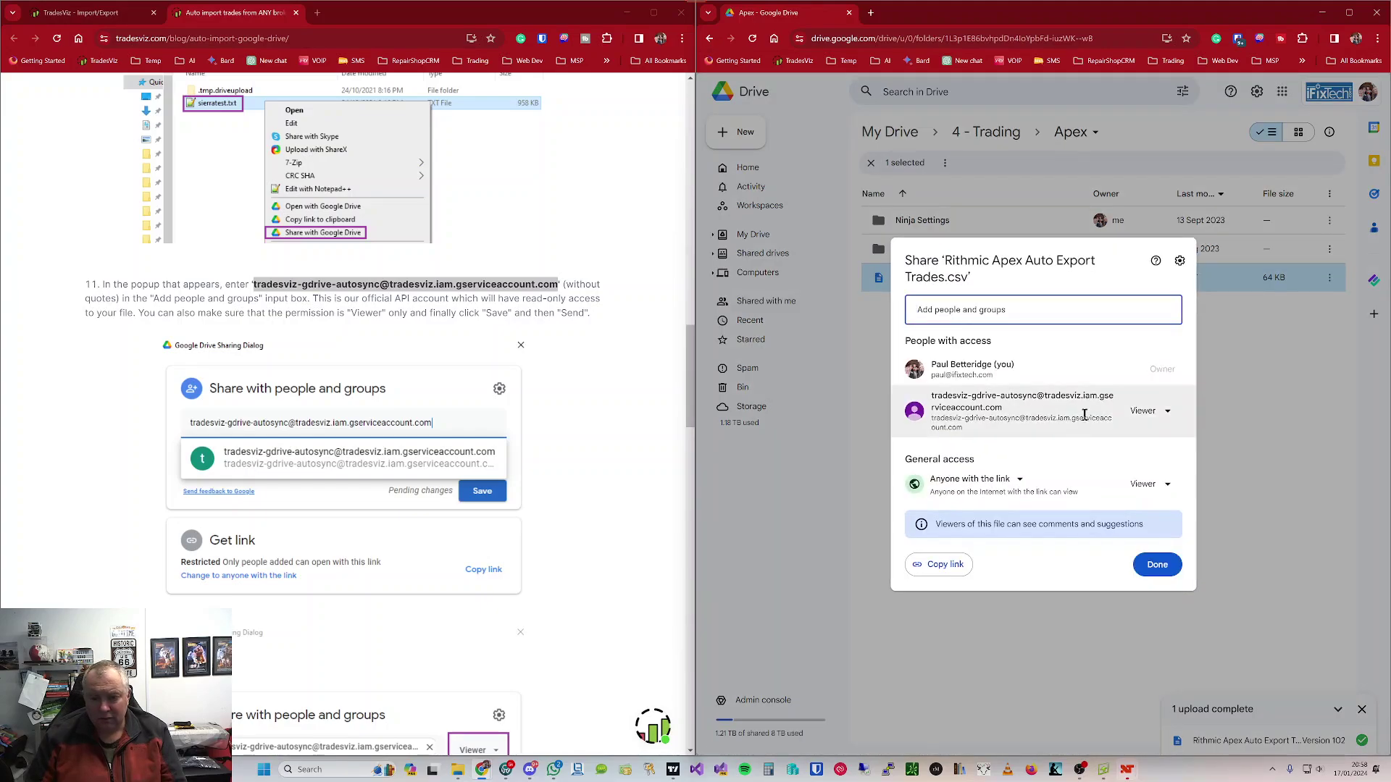
{"action": "left_click", "coordinate": [976, 413]}
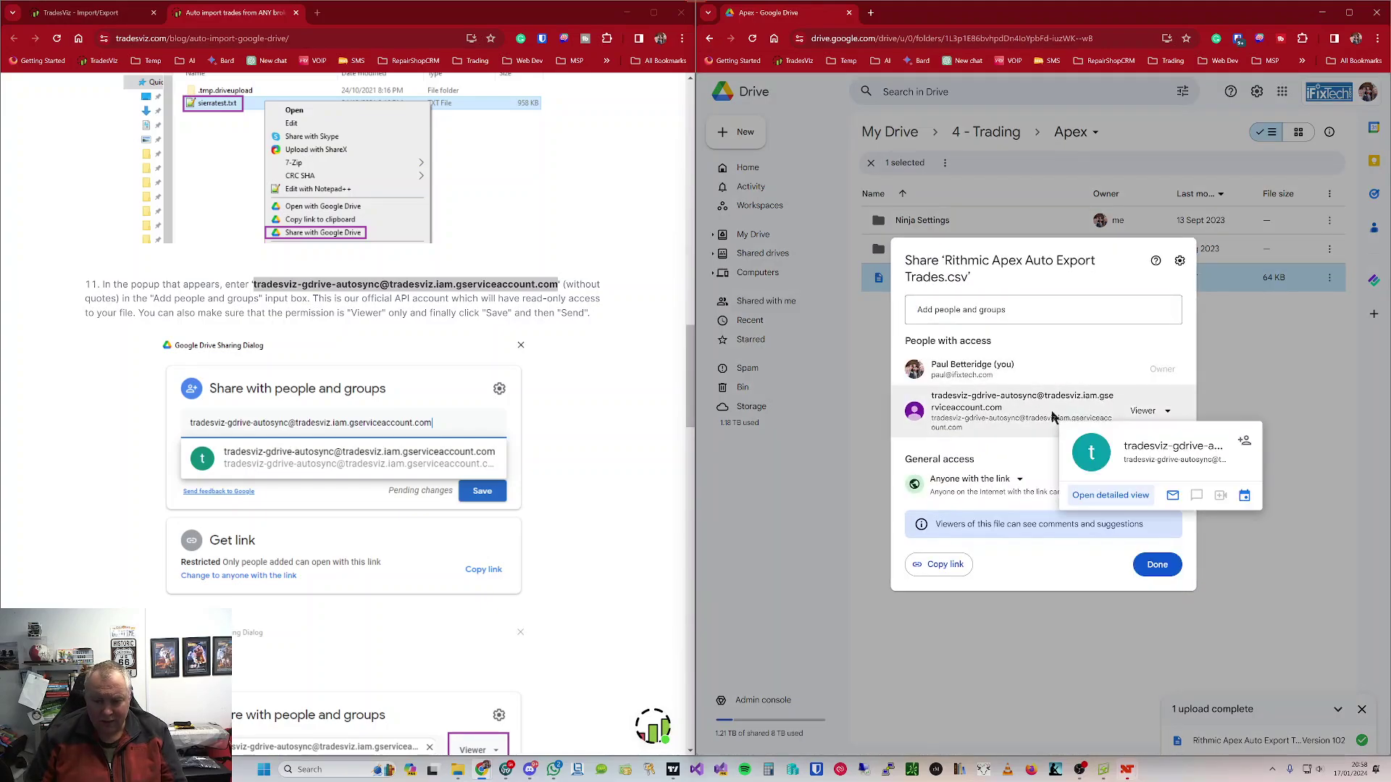
{"action": "left_click", "coordinate": [1168, 413]}
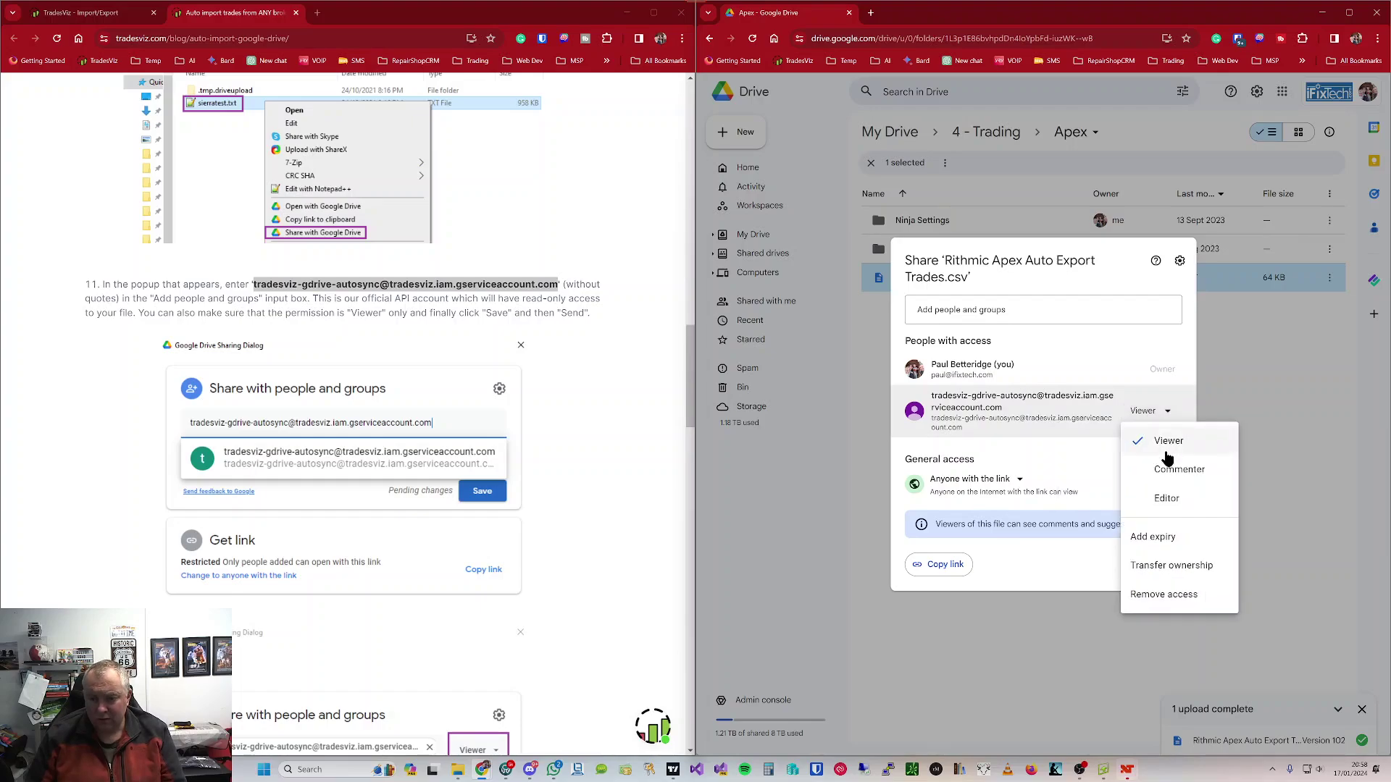
{"action": "left_click", "coordinate": [1169, 444]}
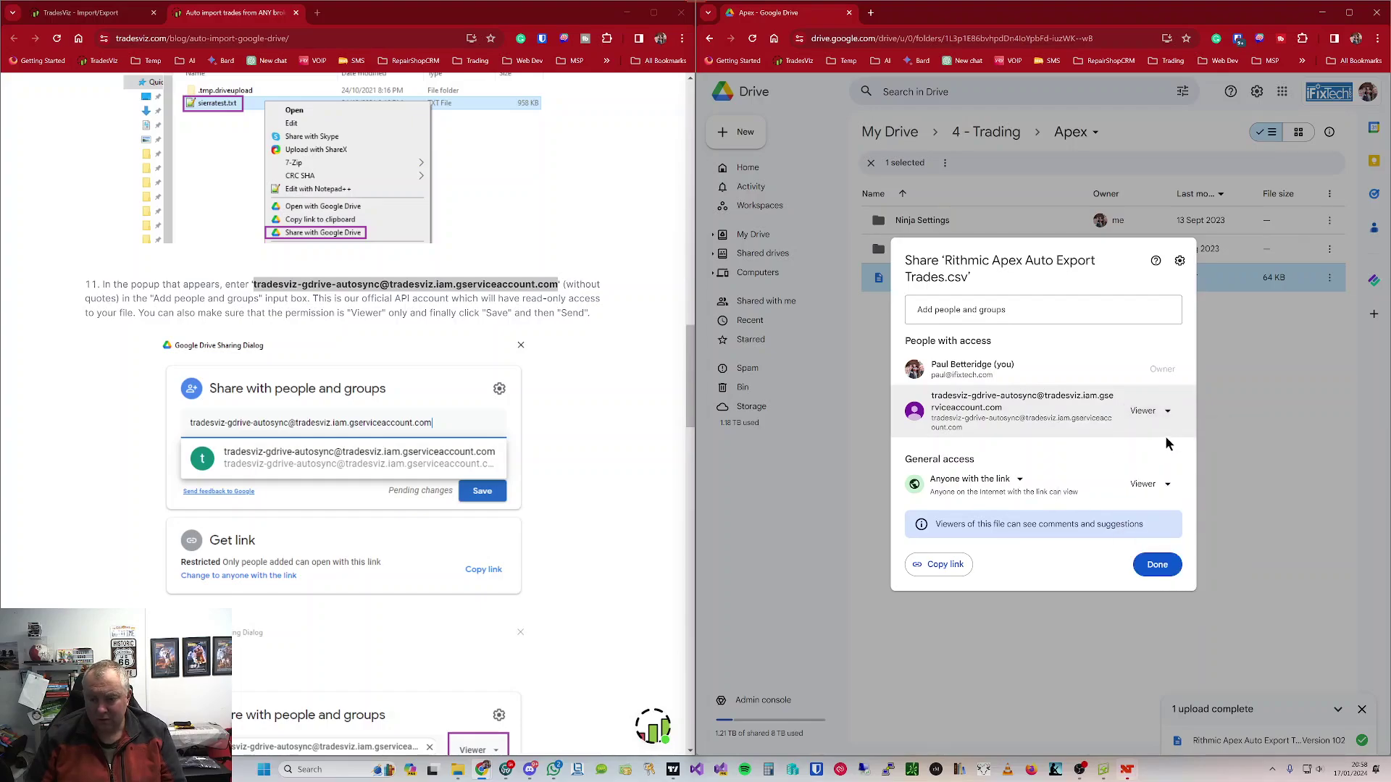
Step: Copy the CSV's share link from Google Drive and paste it as the import file link in the TradesViz connection setup
{"action": "left_click", "coordinate": [936, 568]}
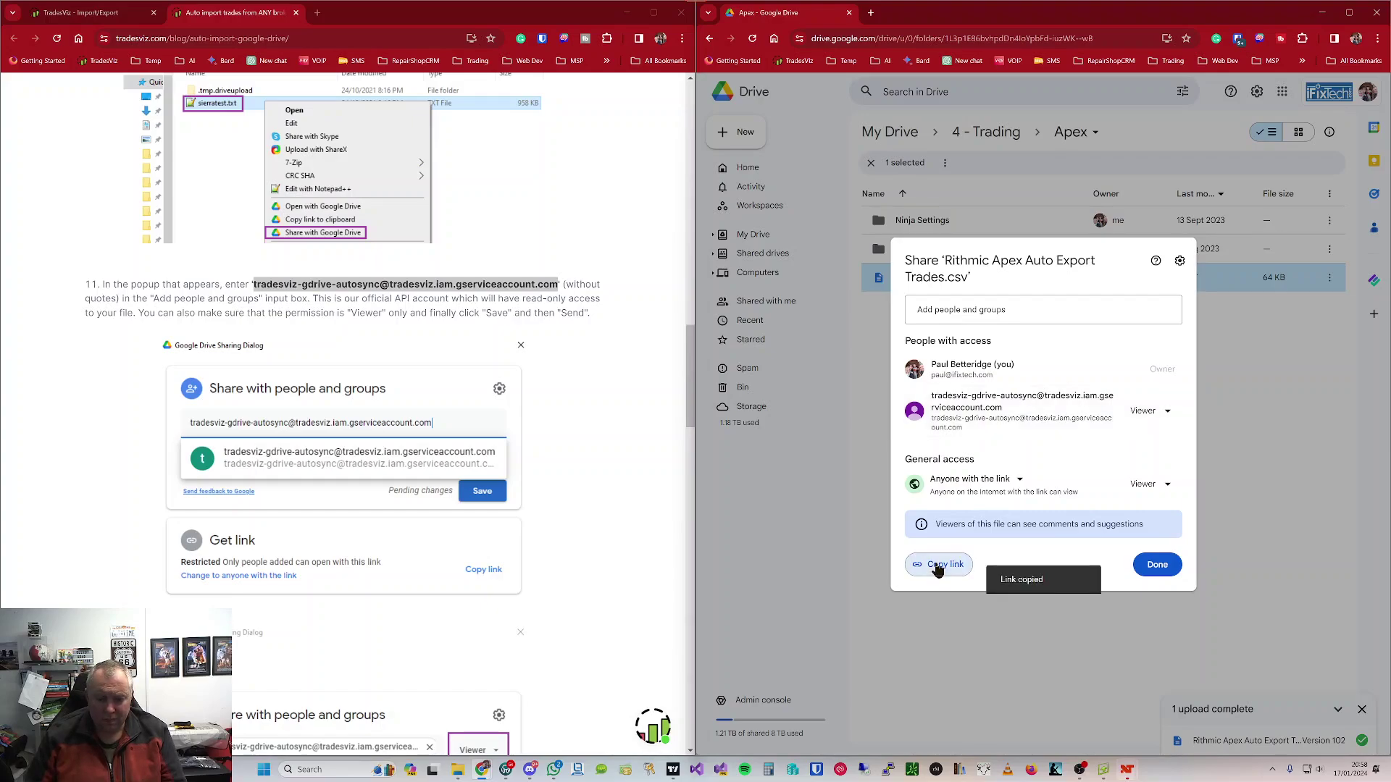
{"action": "left_click", "coordinate": [1159, 566]}
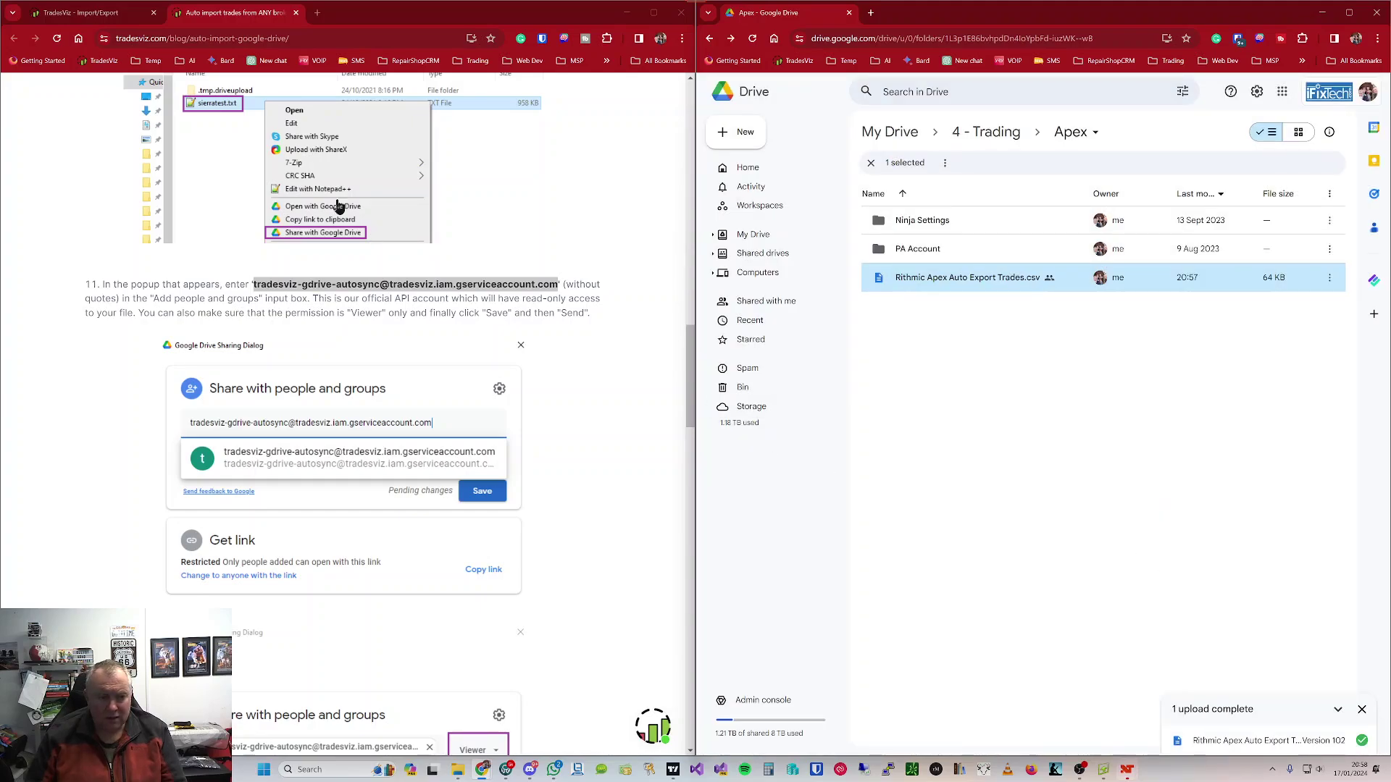
{"action": "left_click", "coordinate": [114, 15]}
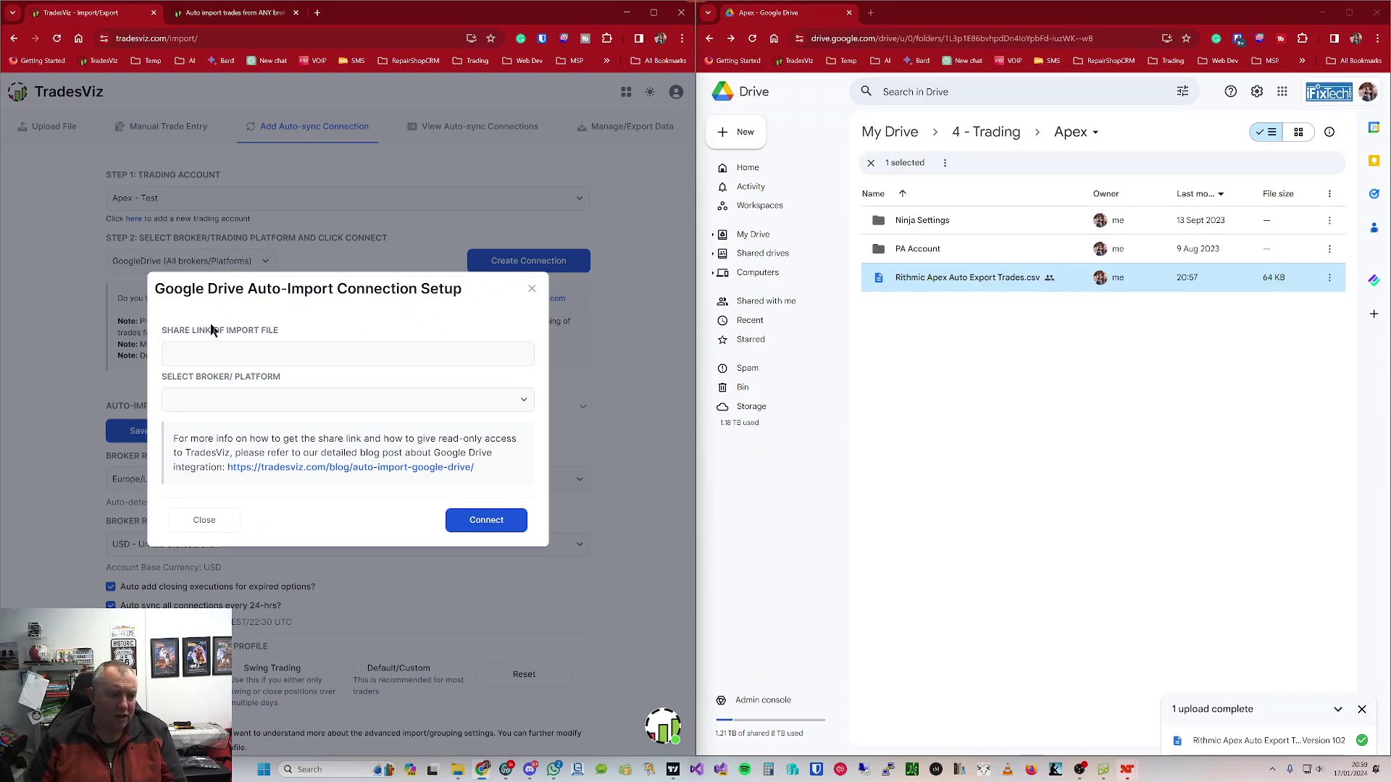
{"action": "left_click_drag", "start_coordinate": [156, 330], "coordinate": [272, 331]}
{"action": "left_click", "coordinate": [270, 352]}
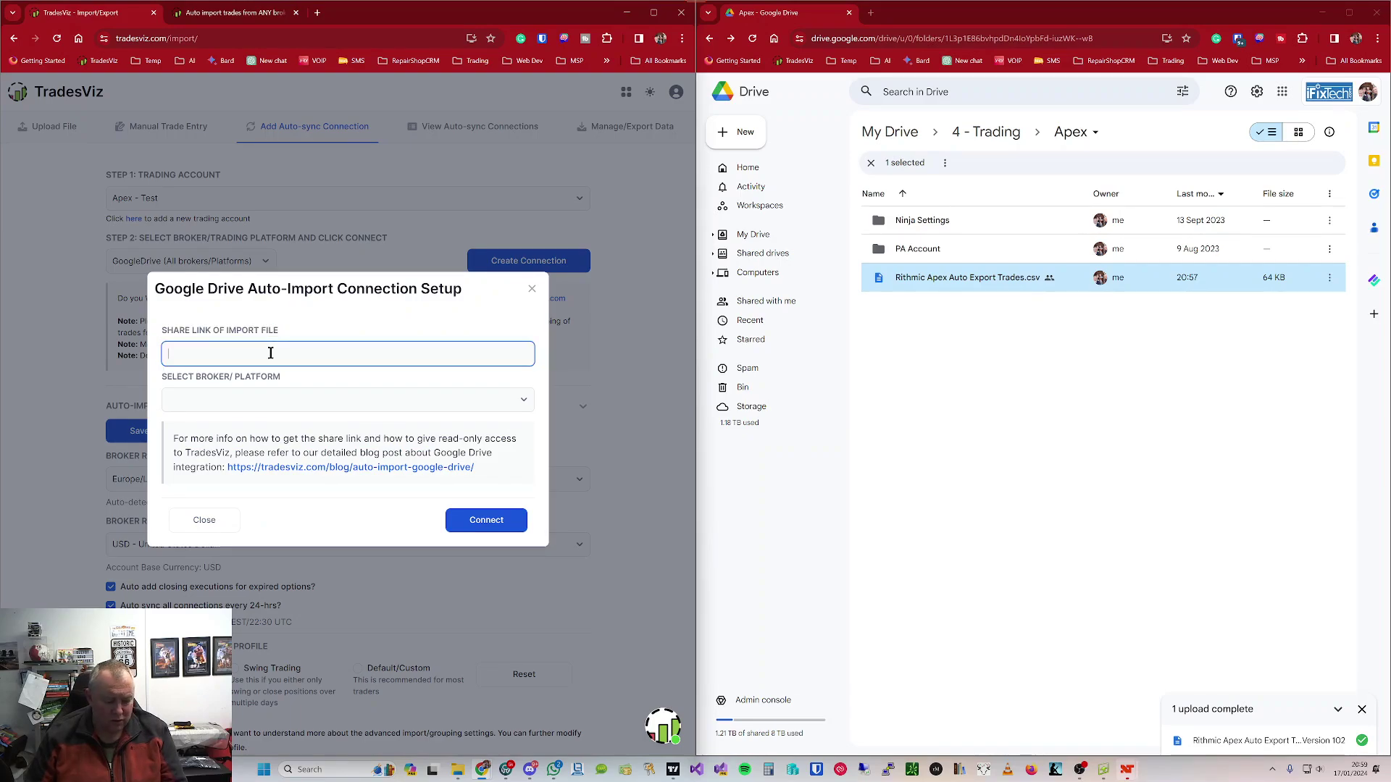
{"action": "right_click", "coordinate": [271, 353]}
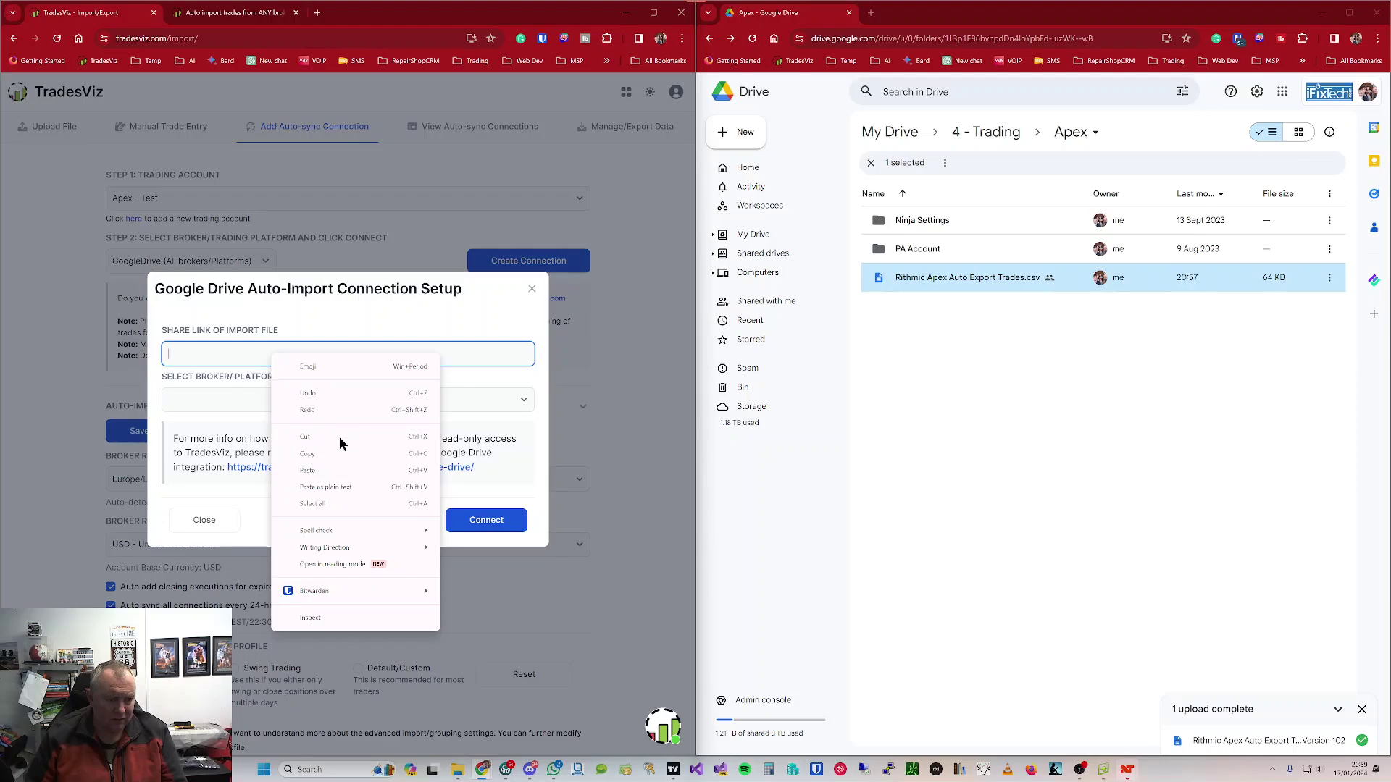
{"action": "left_click", "coordinate": [328, 470]}
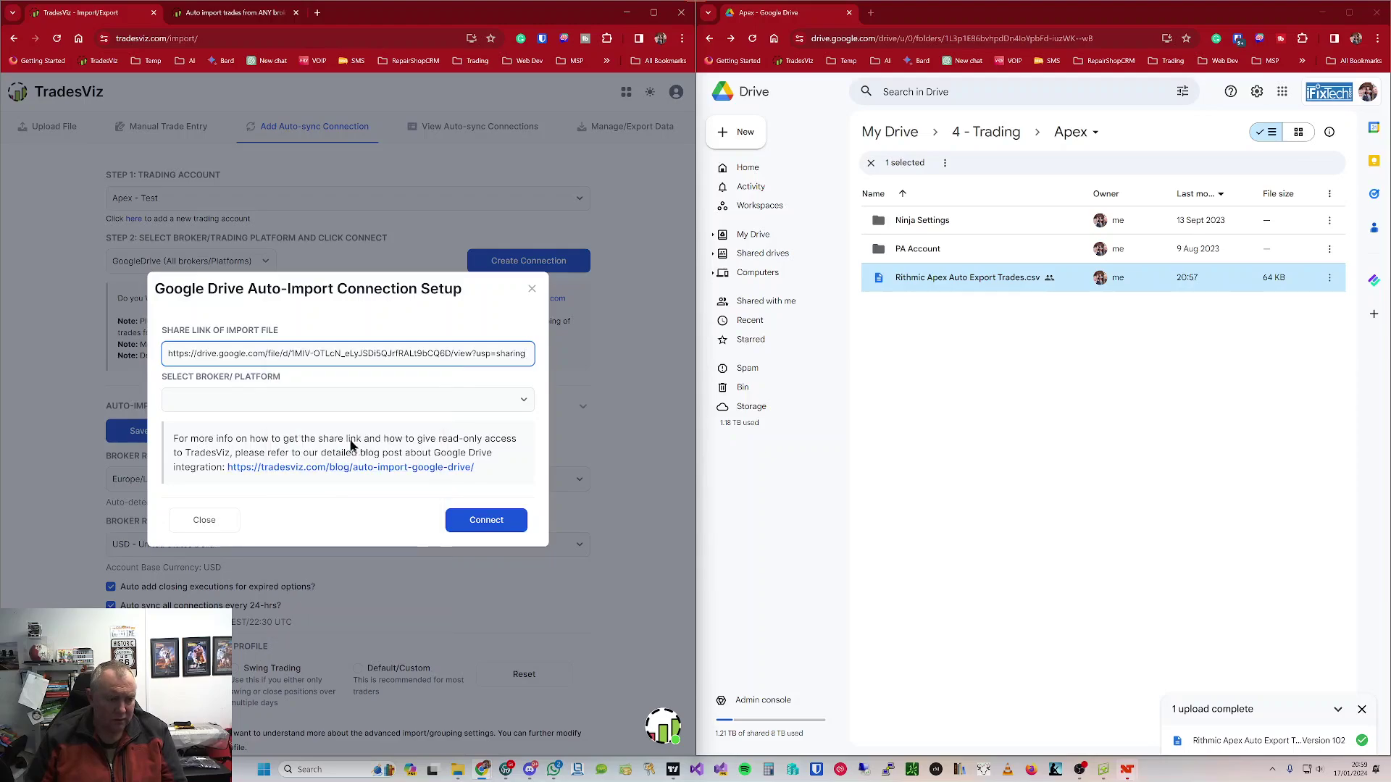
Step: Select Rithmic as the broker/platform for the Google Drive auto-import connection
{"action": "right_click", "coordinate": [958, 280]}
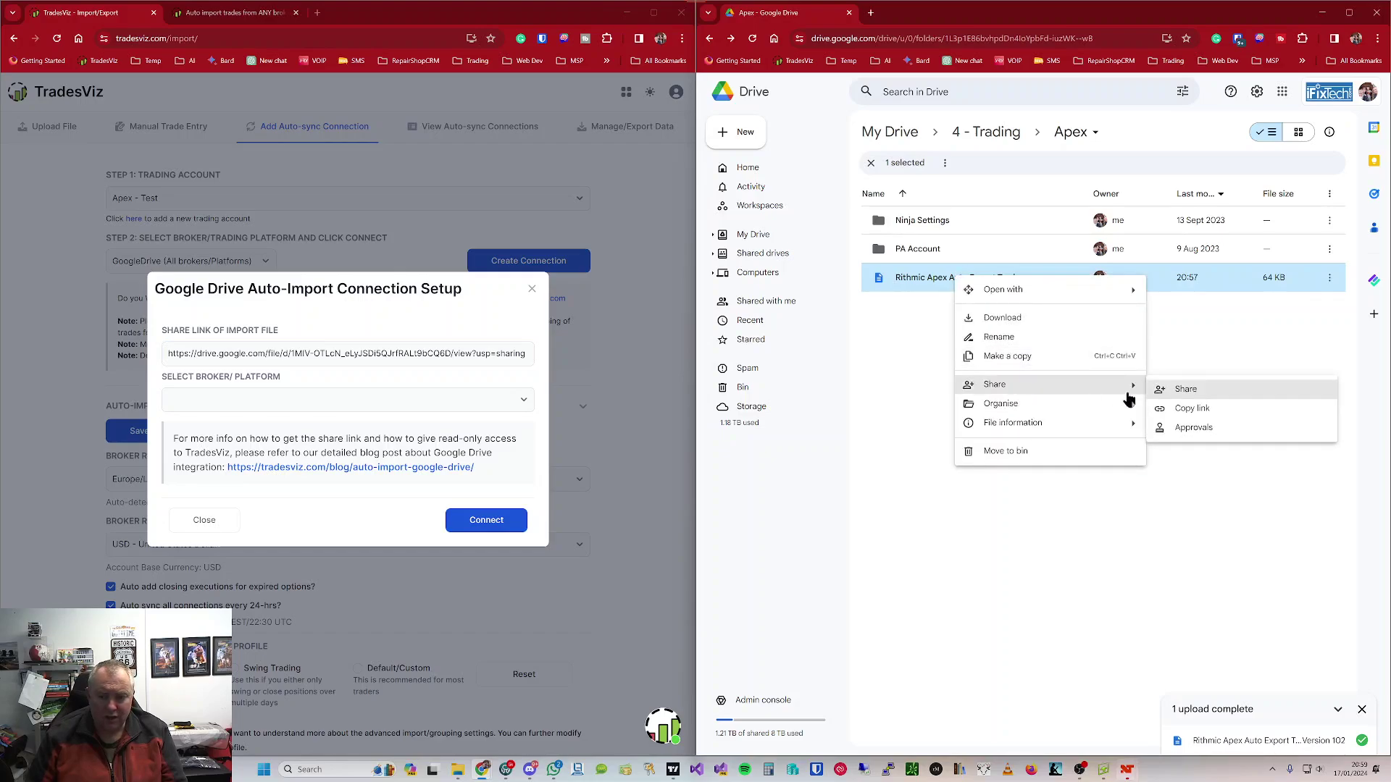
{"action": "left_click", "coordinate": [209, 400]}
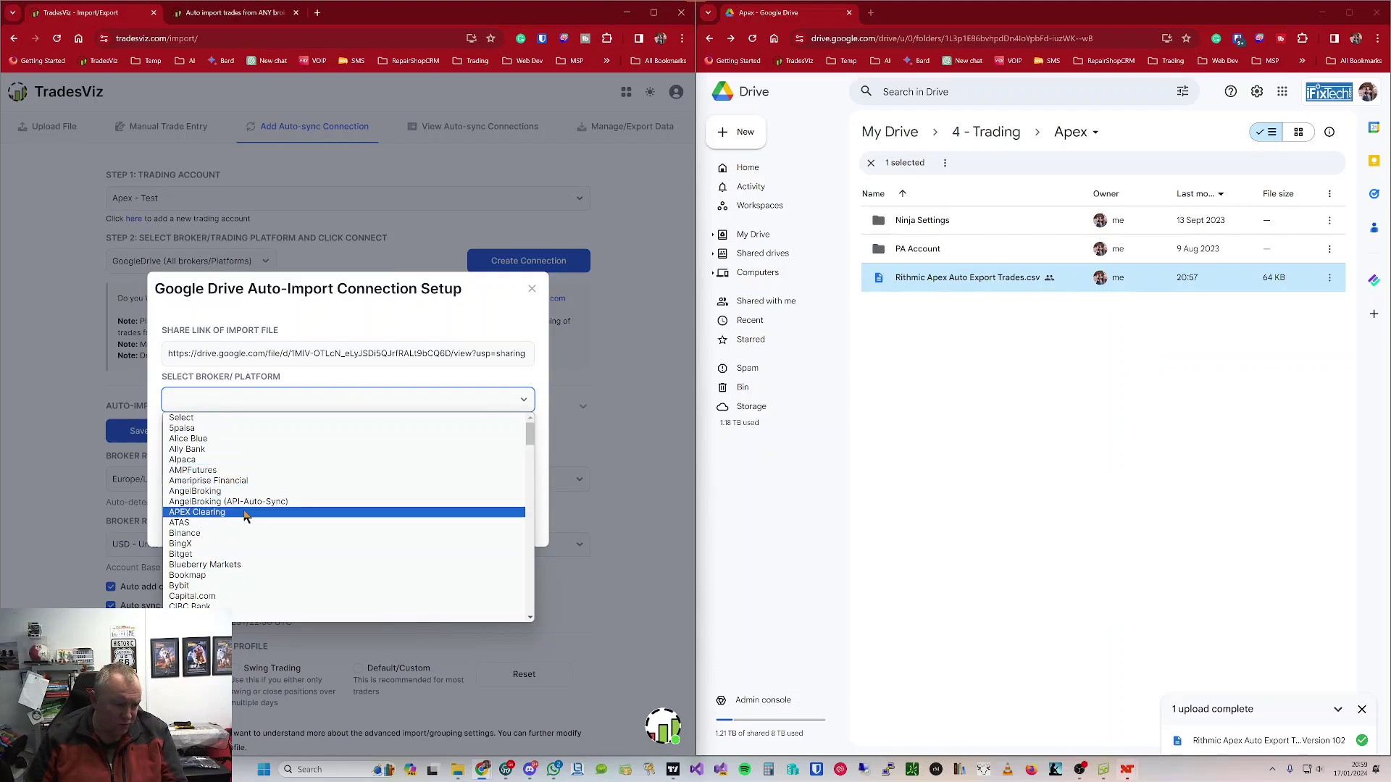
{"action": "scroll", "coordinate": [244, 508], "scroll_direction": "down", "scroll_amount": 5}
{"action": "scroll", "coordinate": [251, 512], "scroll_direction": "down", "scroll_amount": 15}
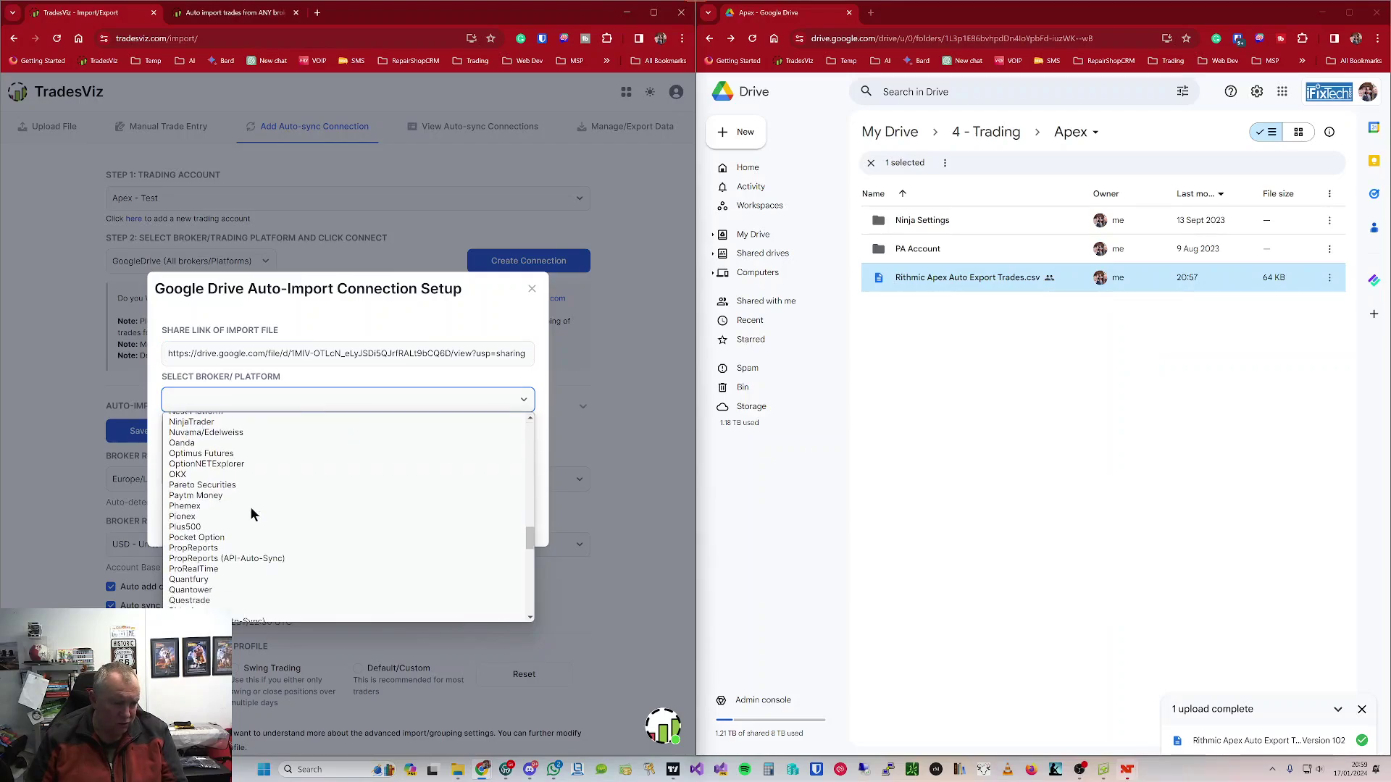
{"action": "scroll", "coordinate": [263, 511], "scroll_direction": "up", "scroll_amount": 8}
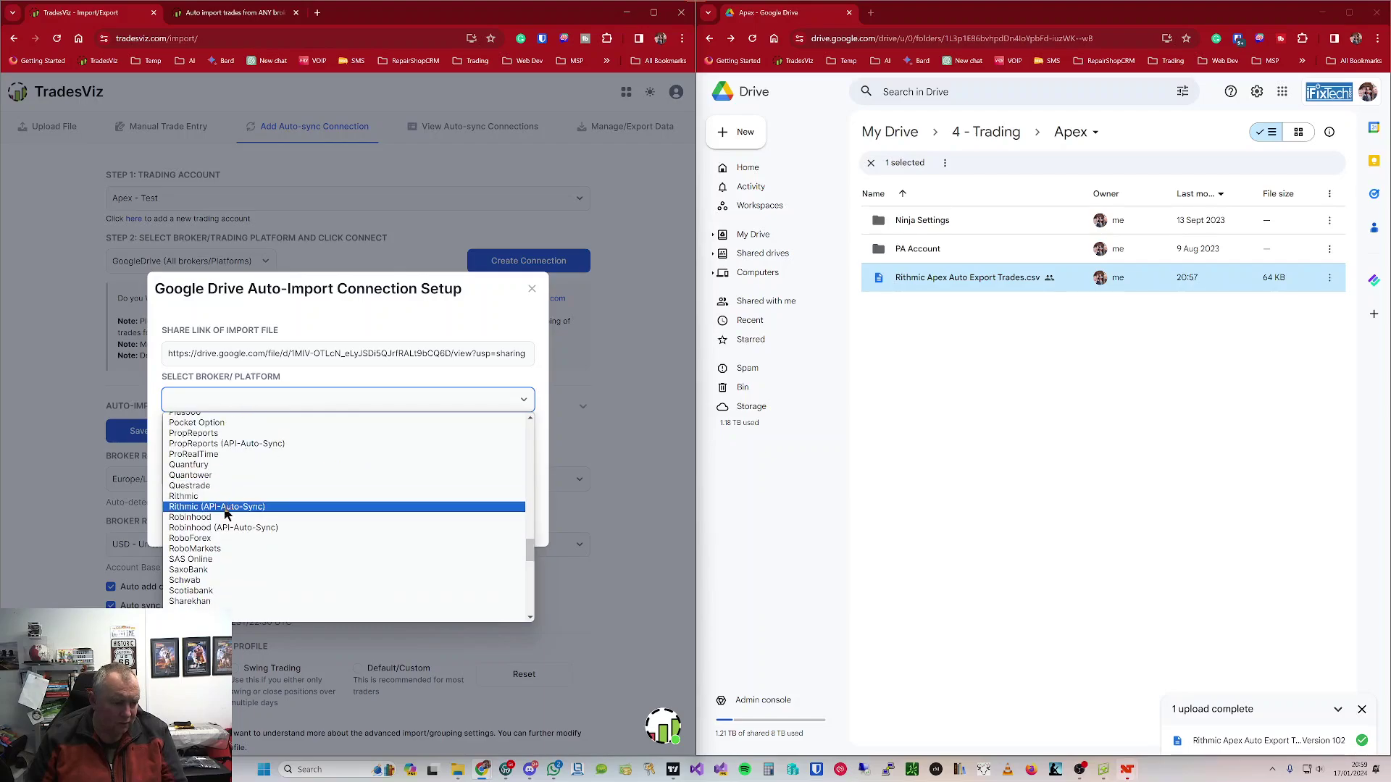
{"action": "left_click", "coordinate": [184, 497]}
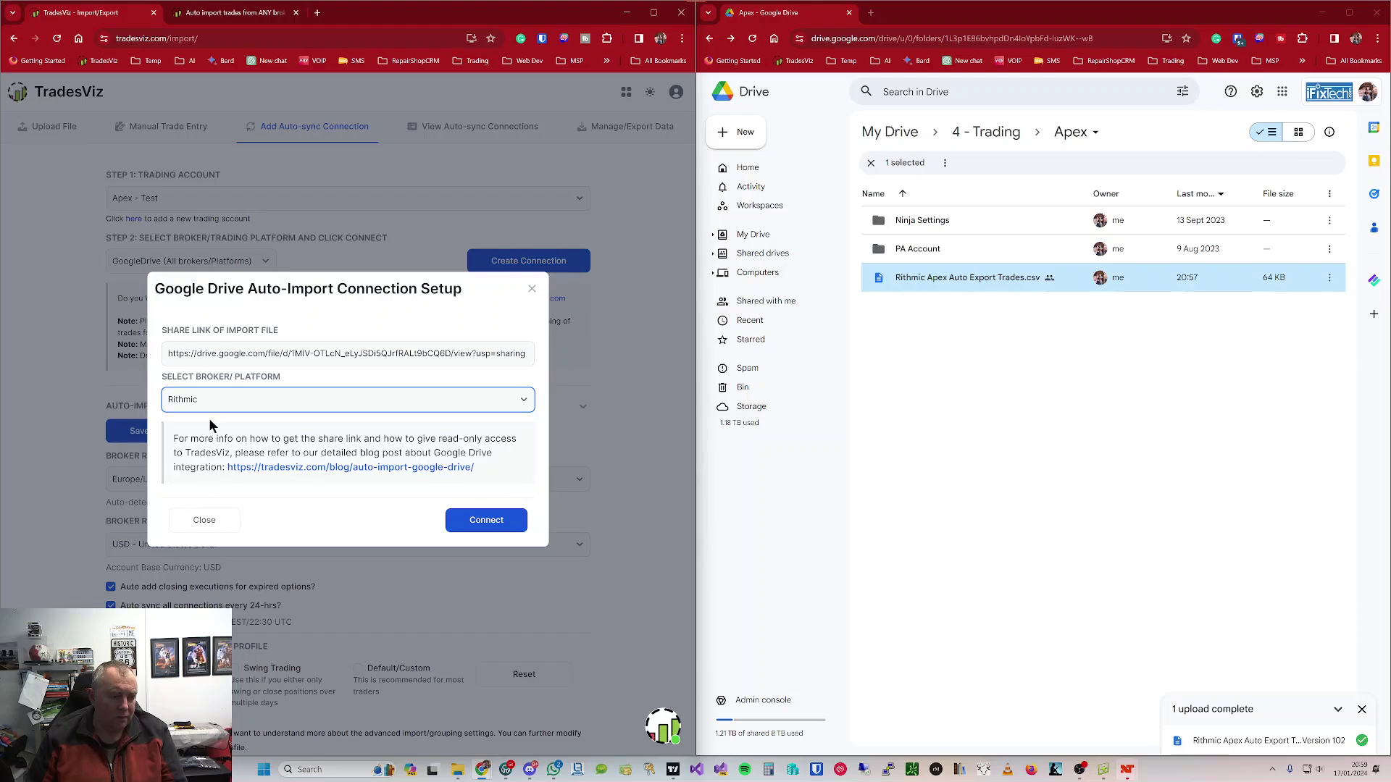
Step: Connect the linked CSV file to the Apex - Test account and sync the new GoogleDrive connection
{"action": "left_click", "coordinate": [486, 526]}
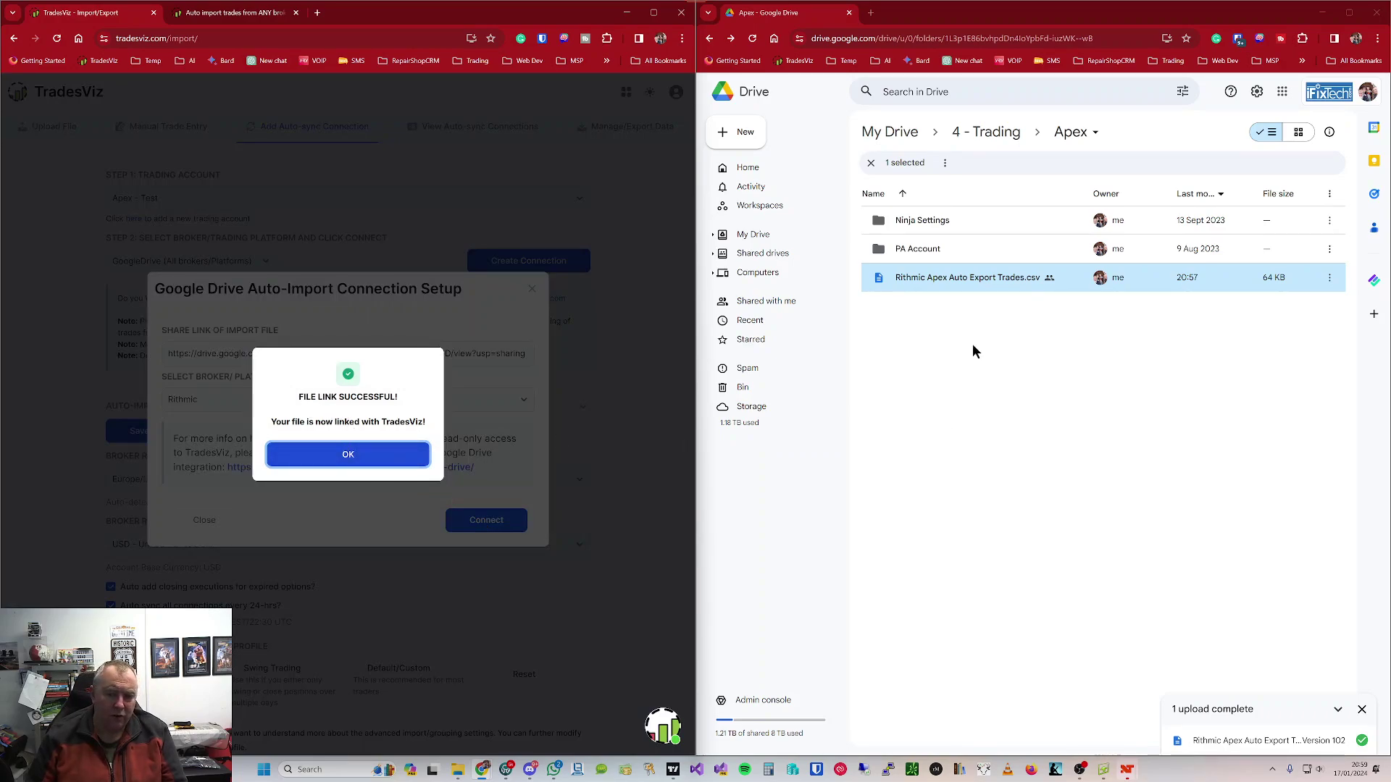
{"action": "left_click", "coordinate": [408, 455]}
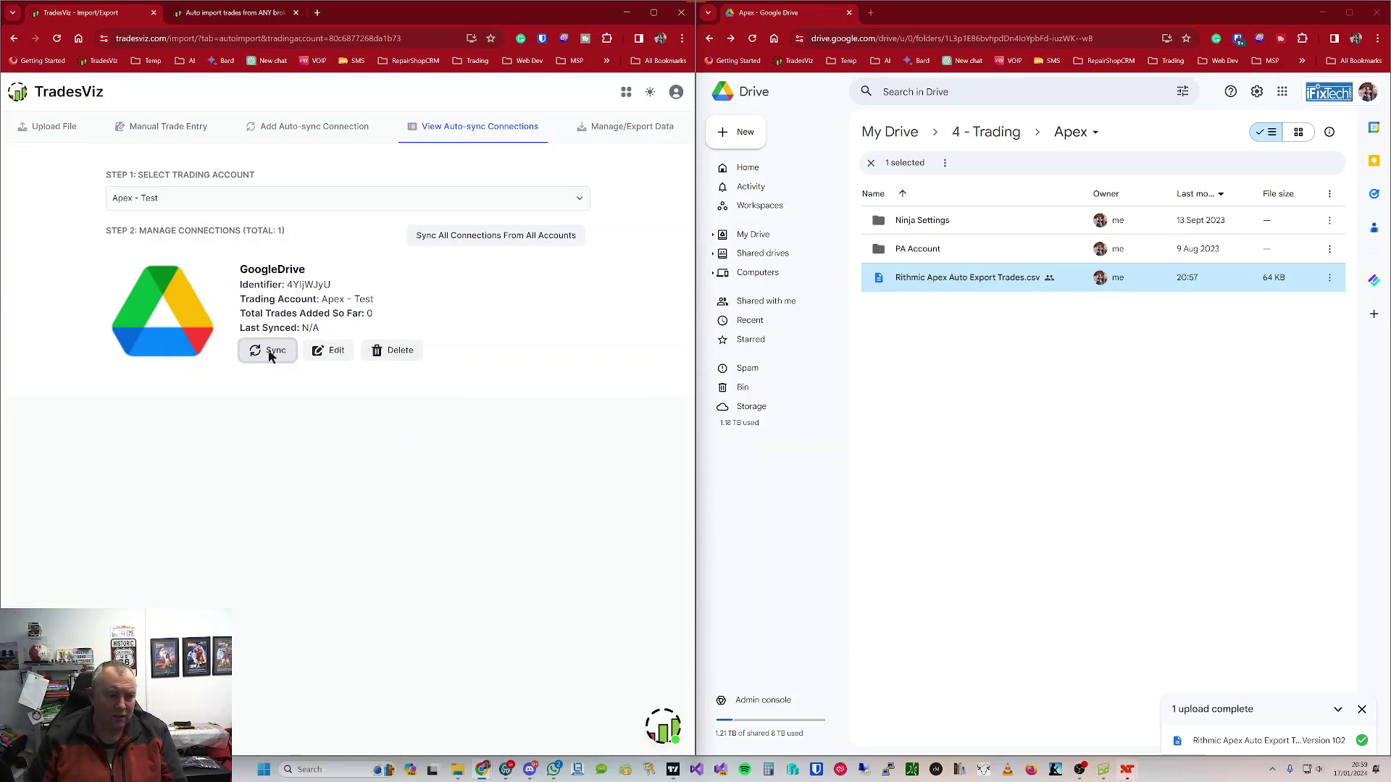
{"action": "left_click", "coordinate": [270, 352]}
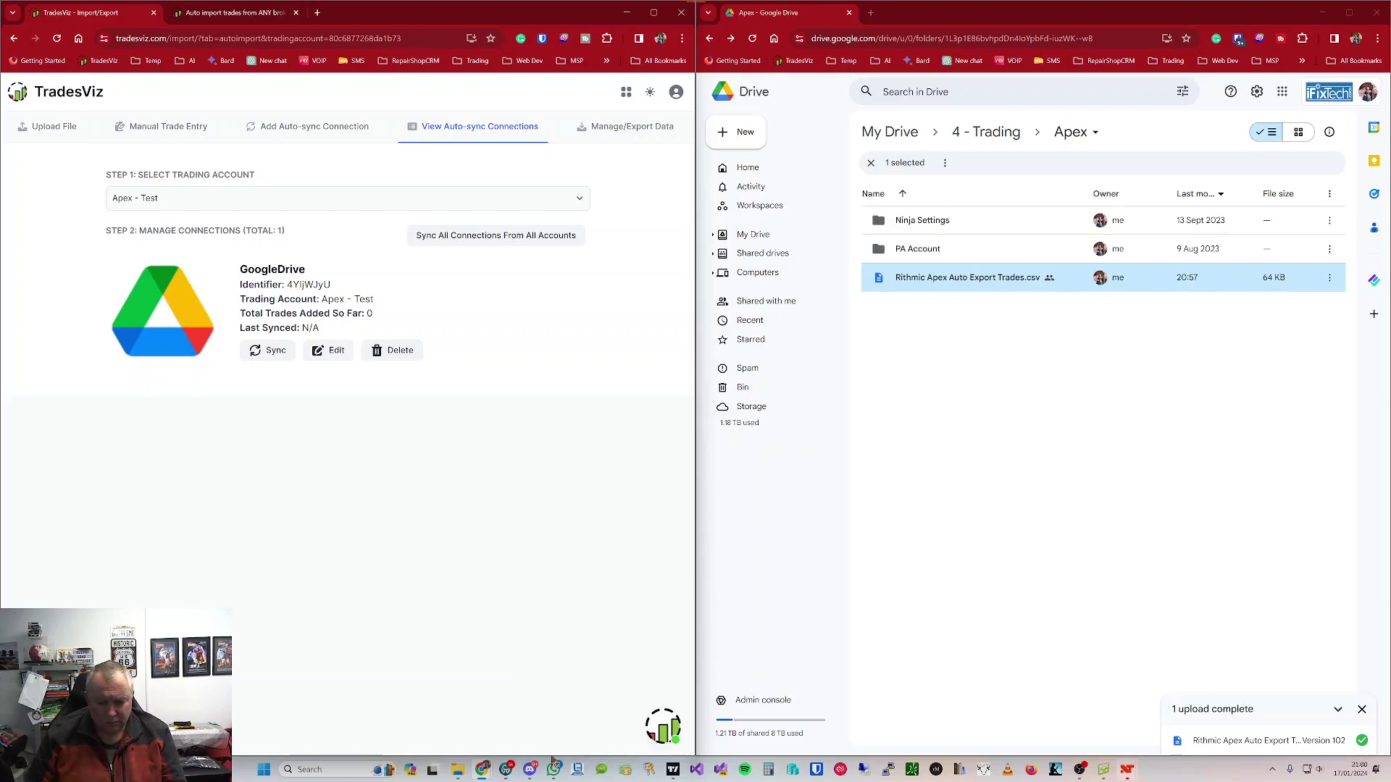
Step: Switch to Rithmic Trader Pro and export the recent orders as CSV, replacing Rithmic Apex Auto Export Trades.csv in the Google Drive Apex folder
{"action": "left_click", "coordinate": [1079, 770]}
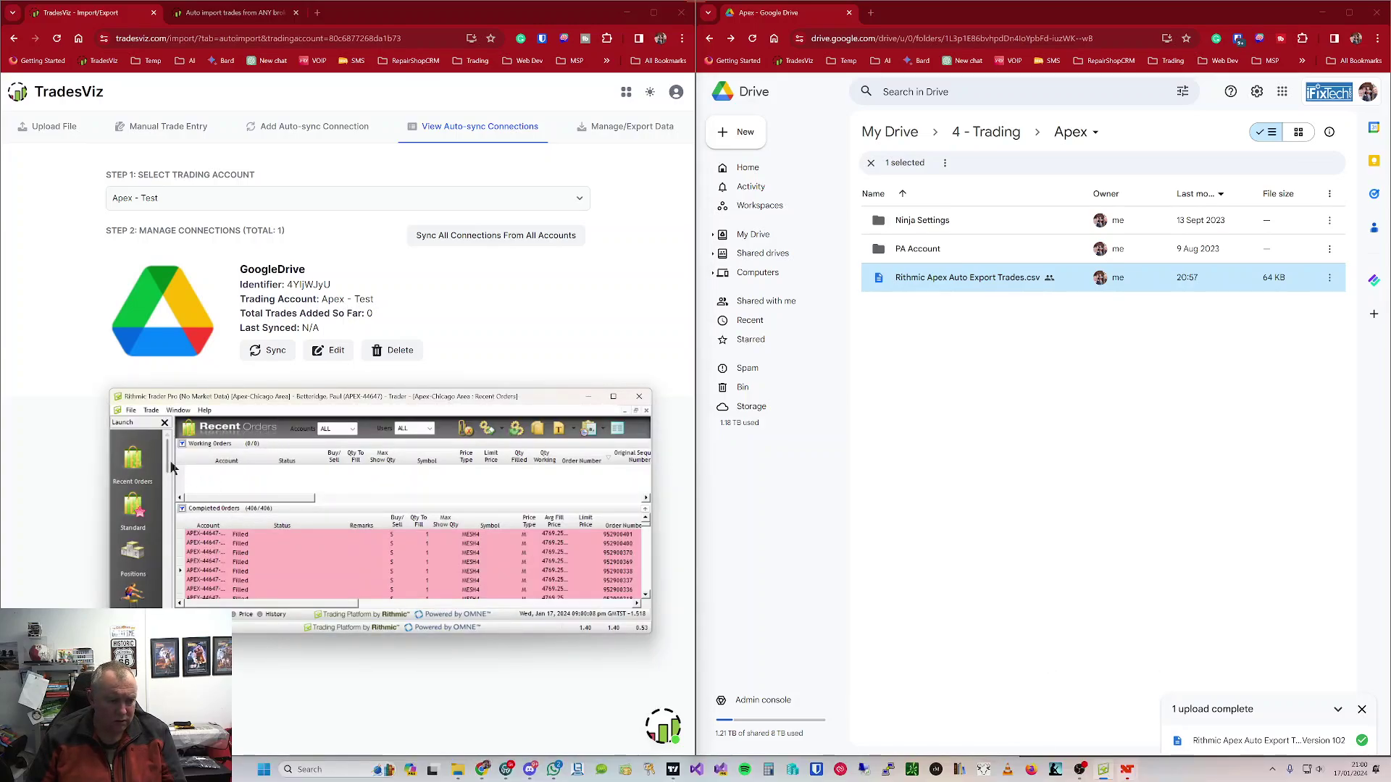
{"action": "mouse_move", "coordinate": [169, 466]}
{"action": "left_mouse_down"}
{"action": "mouse_move", "coordinate": [170, 592]}
{"action": "mouse_move", "coordinate": [171, 443]}
{"action": "left_mouse_up"}
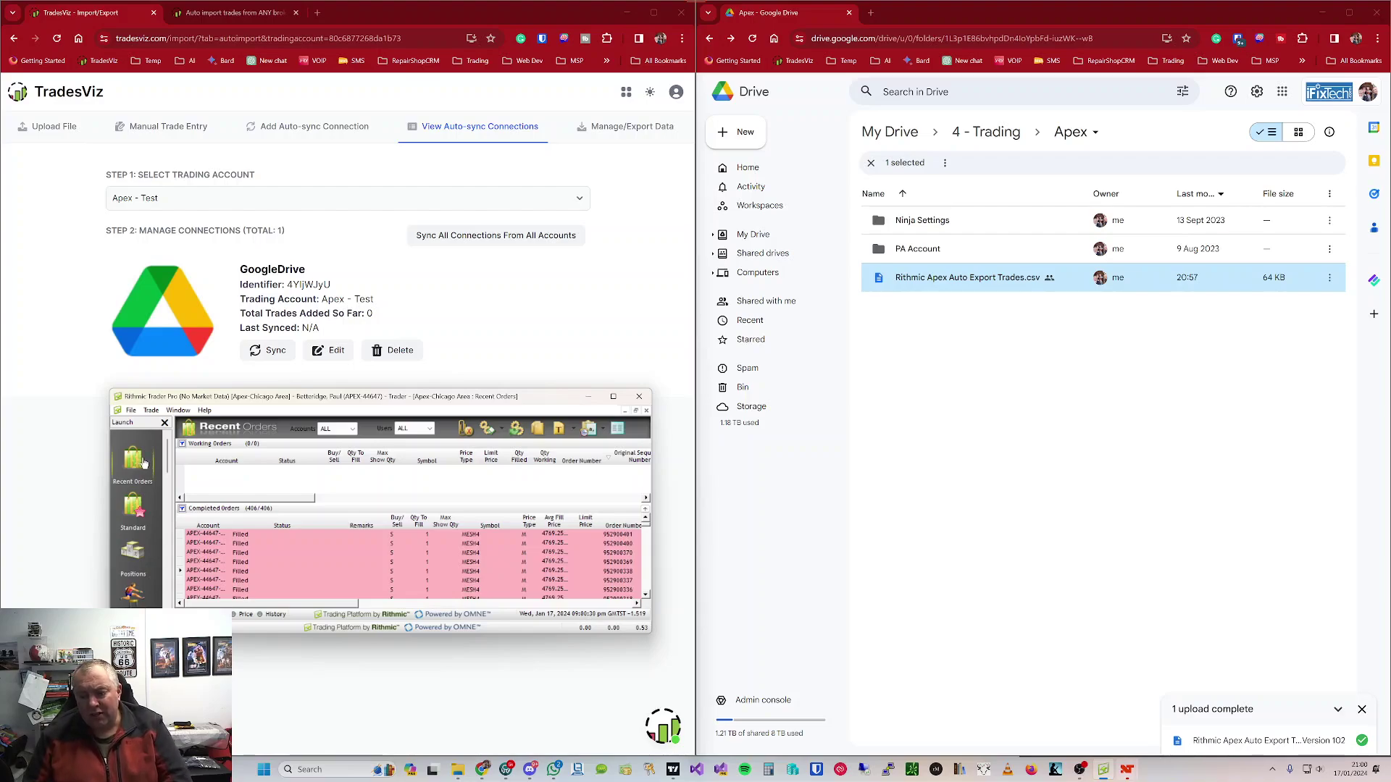
{"action": "left_click", "coordinate": [1361, 709]}
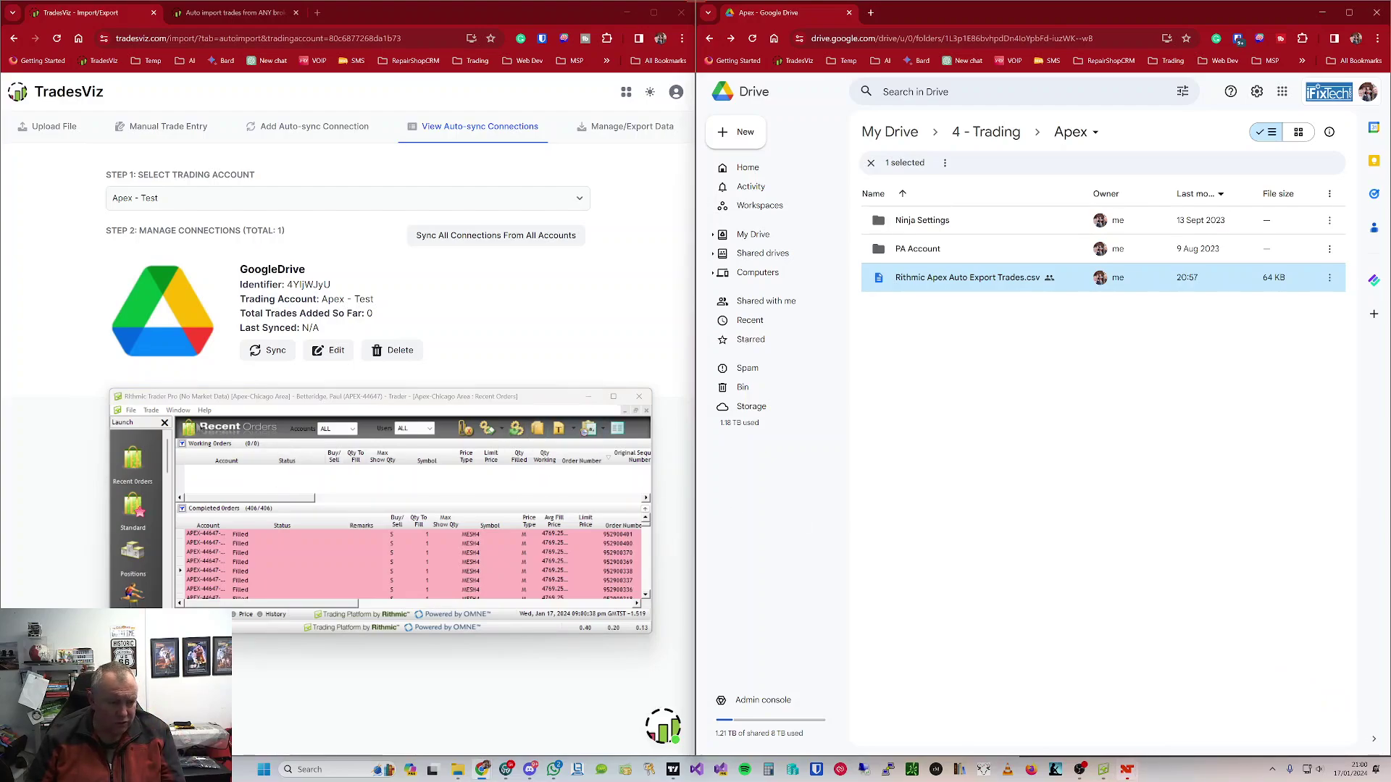
{"action": "left_click", "coordinate": [590, 431]}
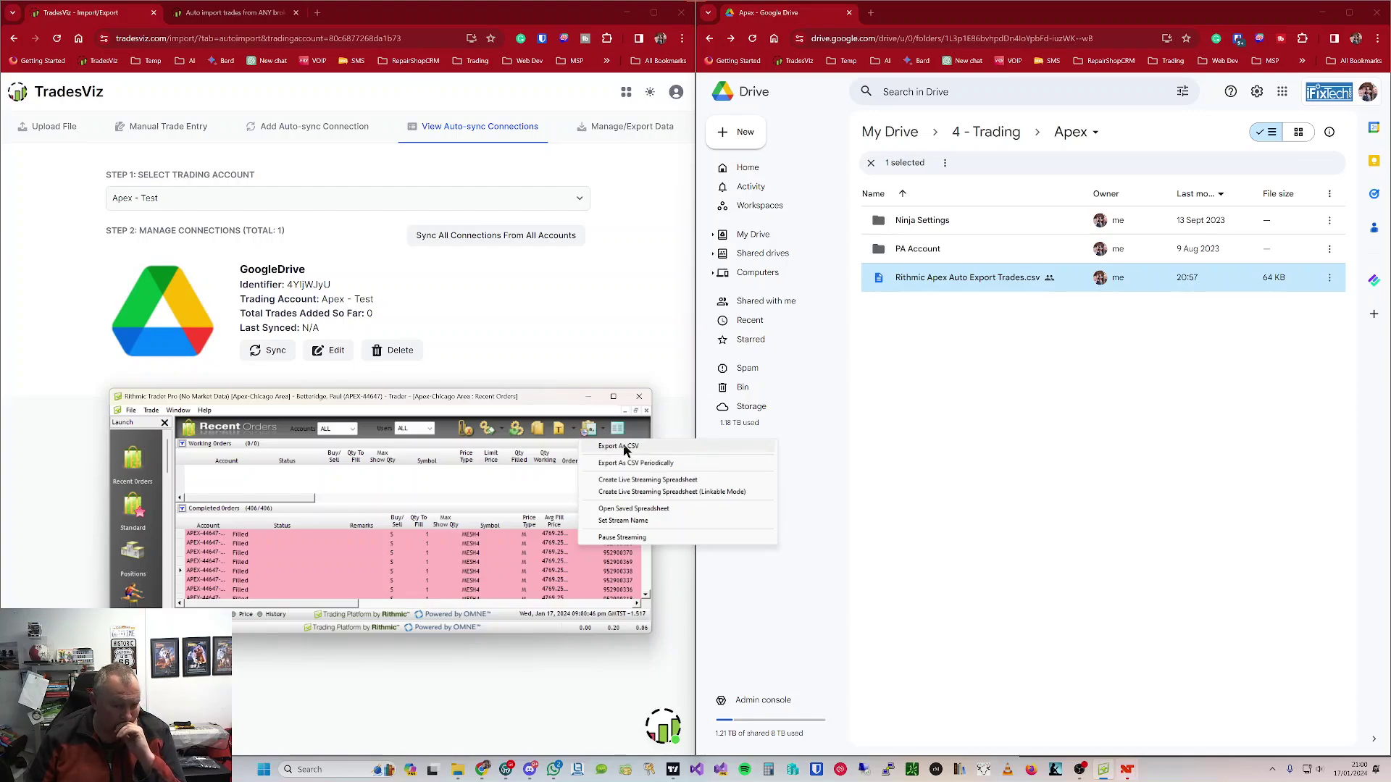
{"action": "left_click", "coordinate": [624, 448]}
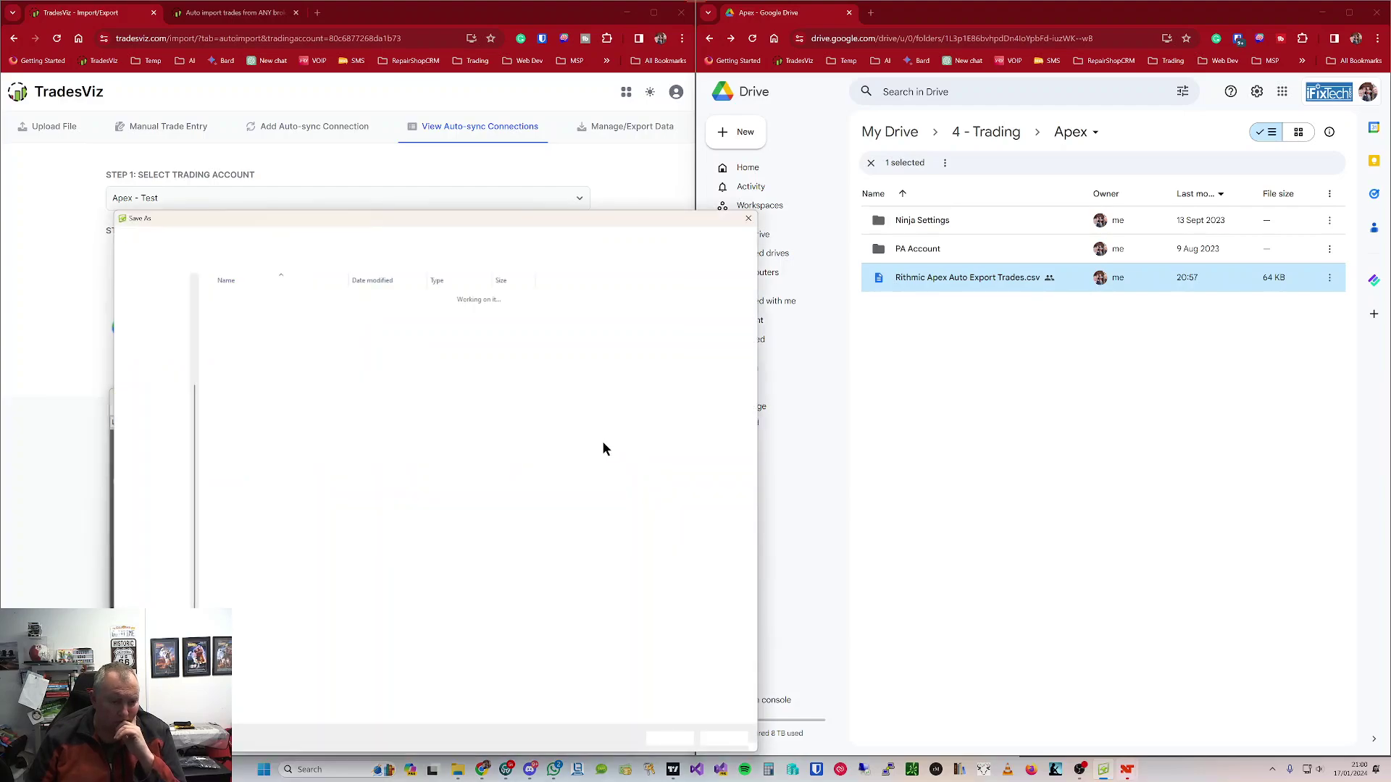
{"action": "left_click", "coordinate": [286, 331]}
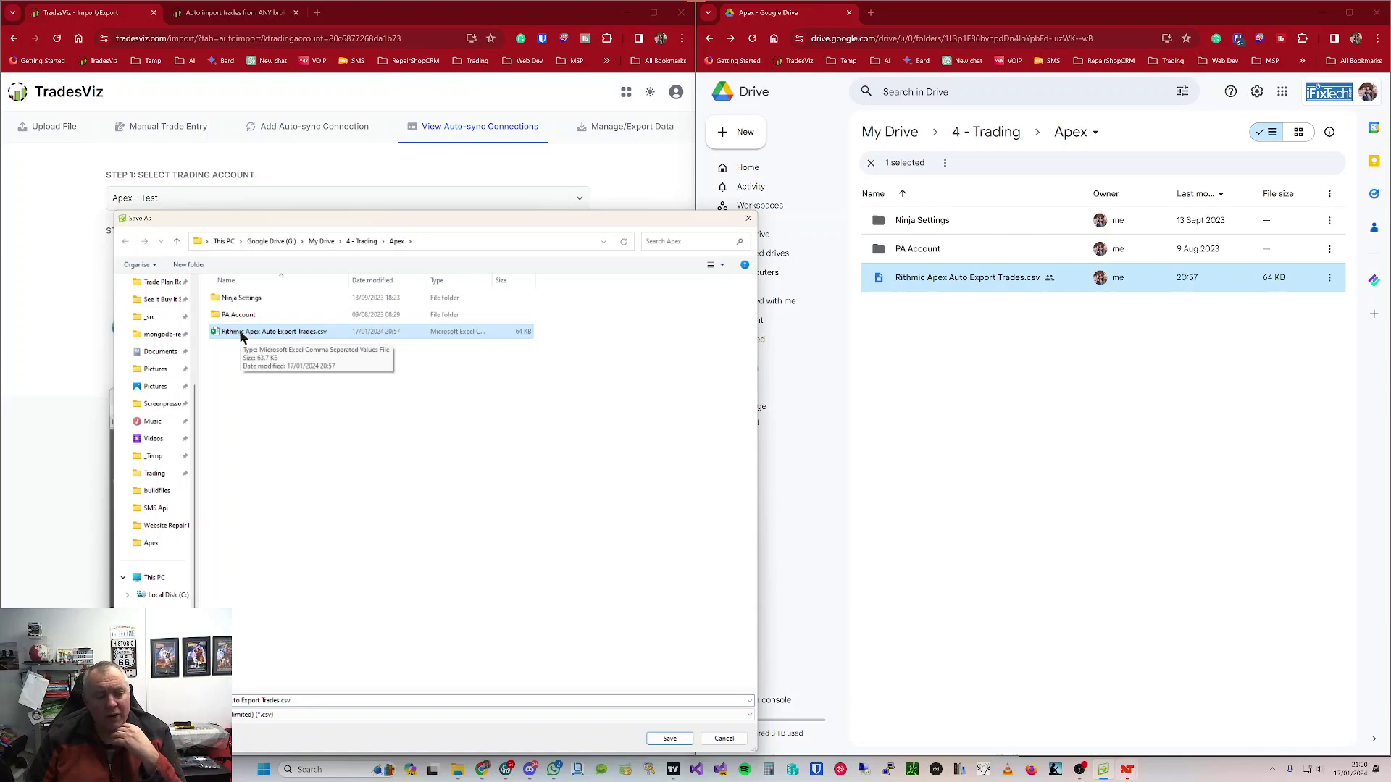
{"action": "left_click", "coordinate": [670, 739]}
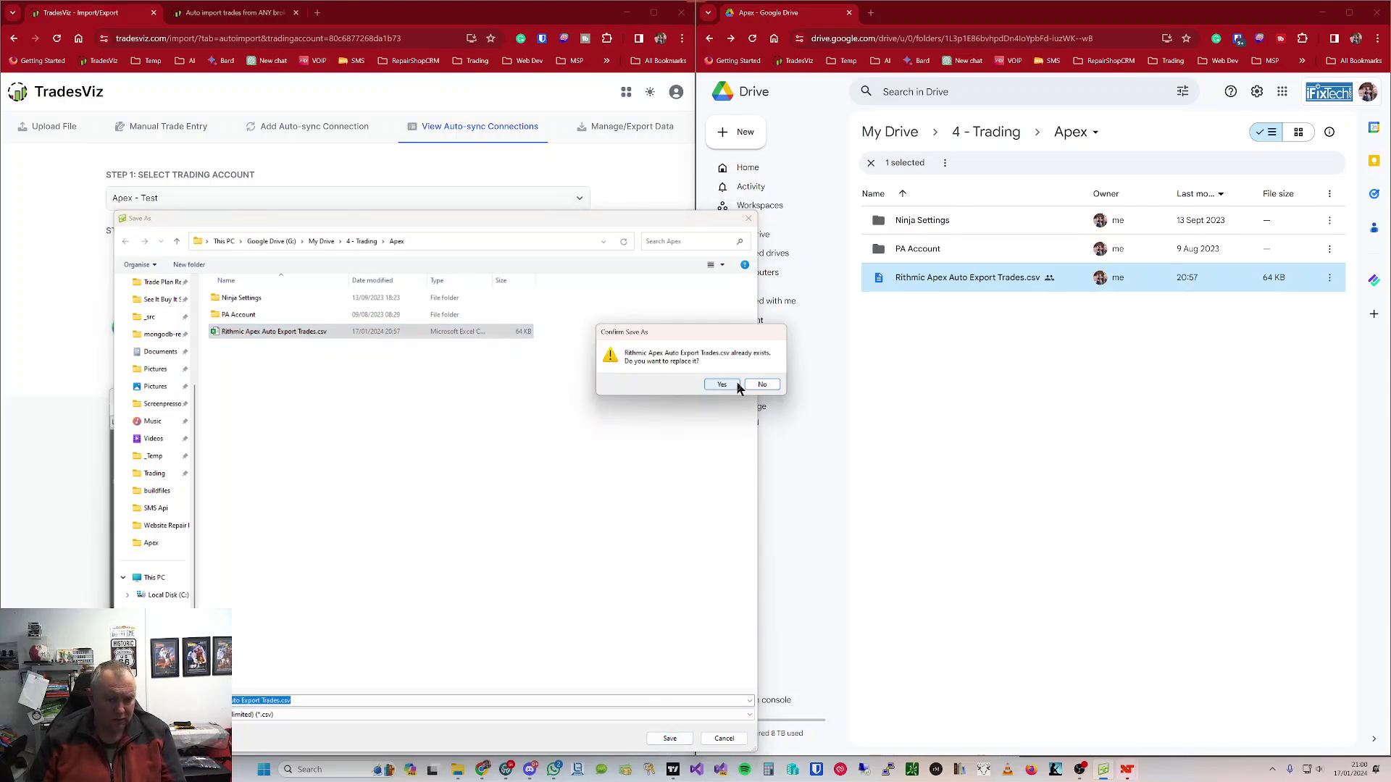
{"action": "left_click", "coordinate": [729, 386]}
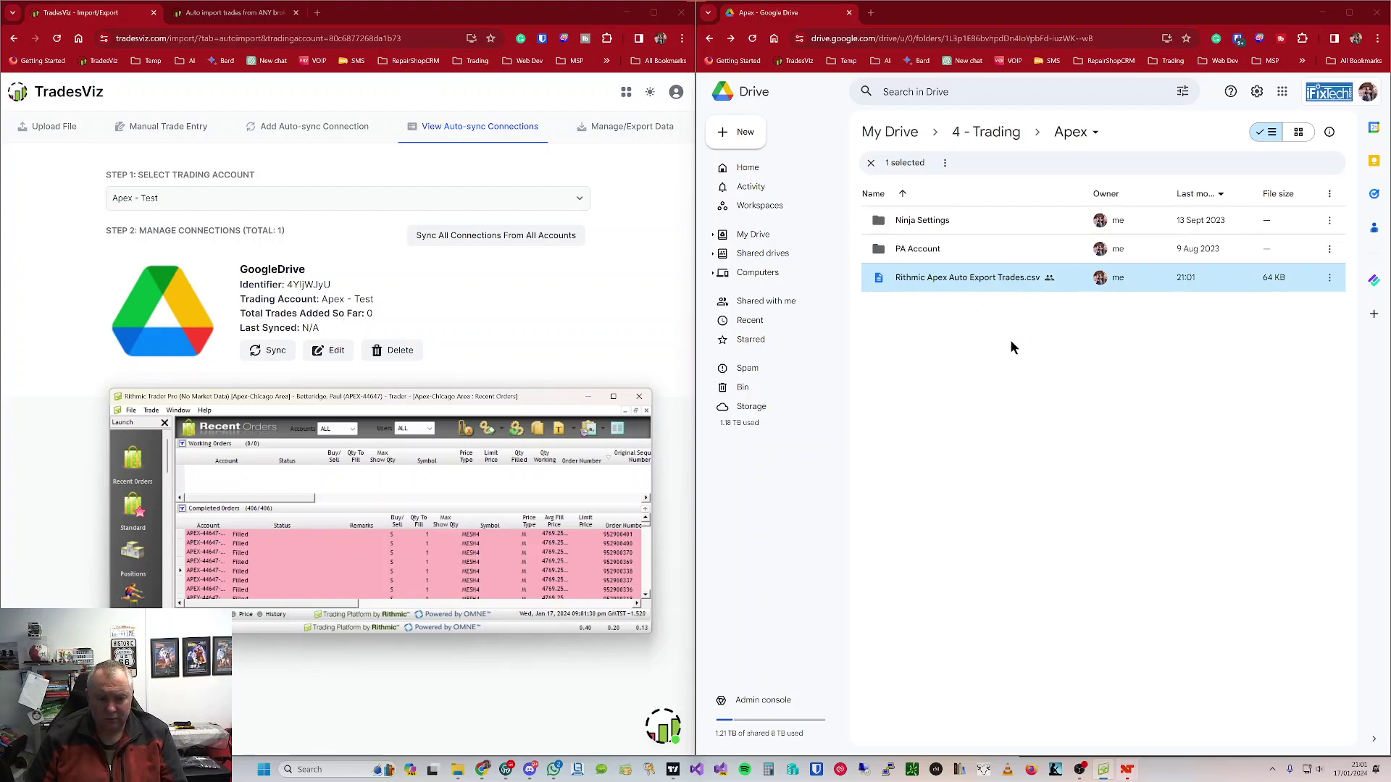
Step: Open the sharing settings of Rithmic Apex Auto Export Trades.csv and copy the TradesViz API account's e-mail from the blog post's instruction 11
{"action": "right_click", "coordinate": [921, 280]}
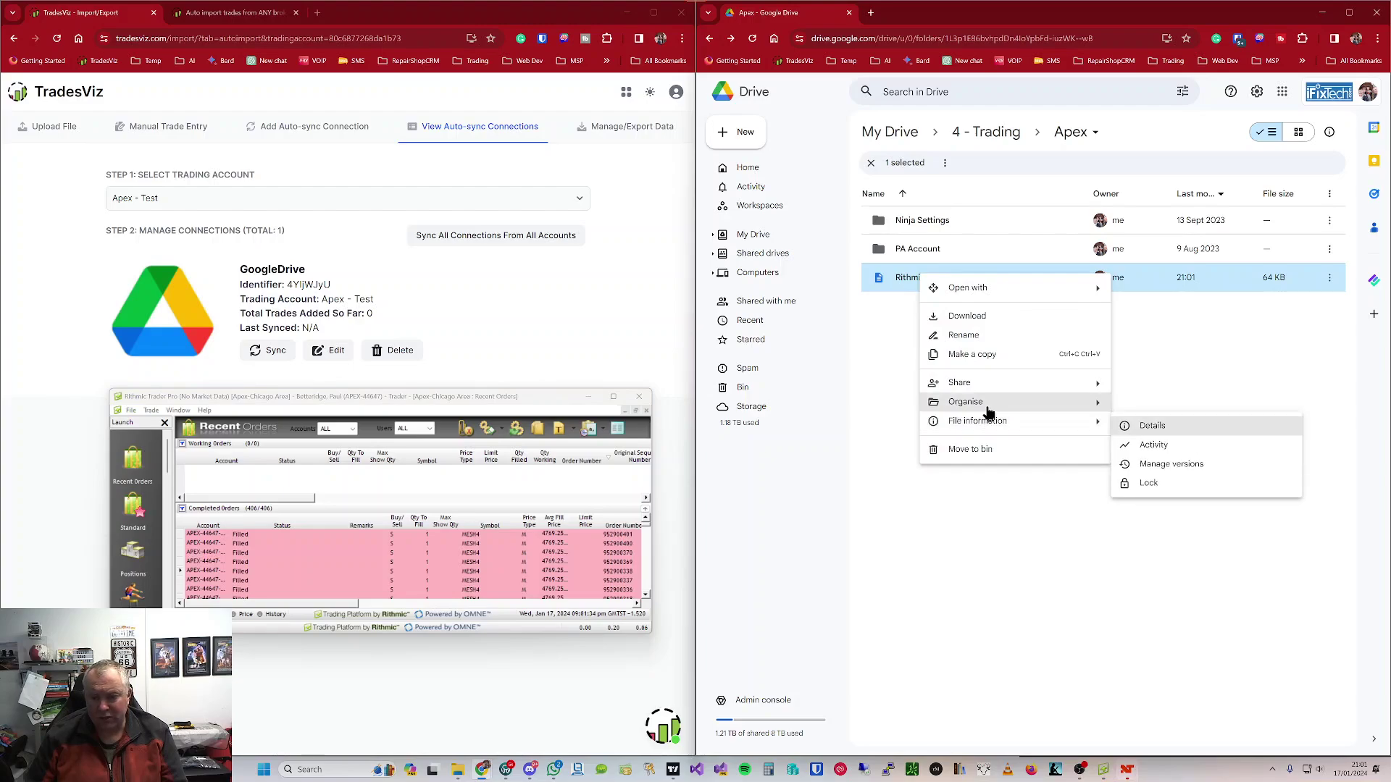
{"action": "mouse_move", "coordinate": [1079, 387]}
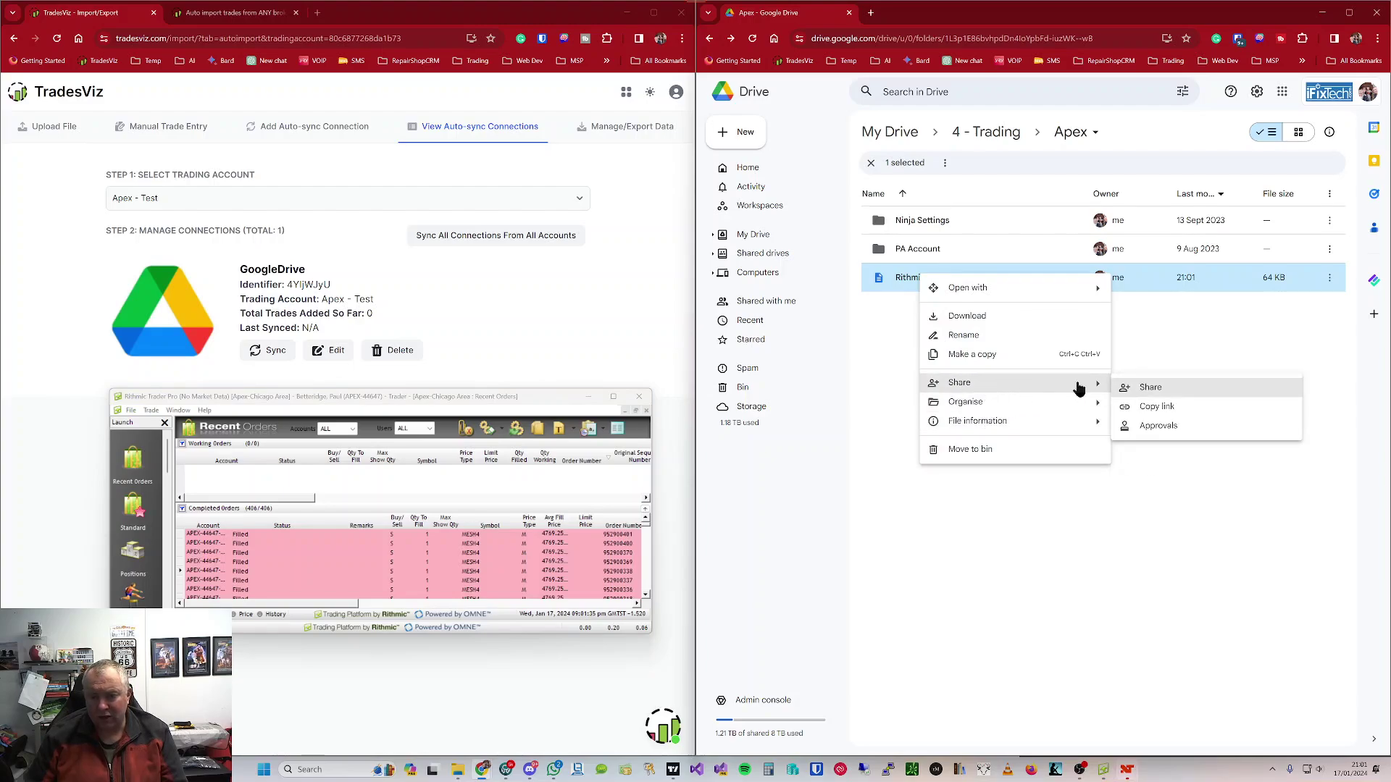
{"action": "left_click", "coordinate": [1152, 388]}
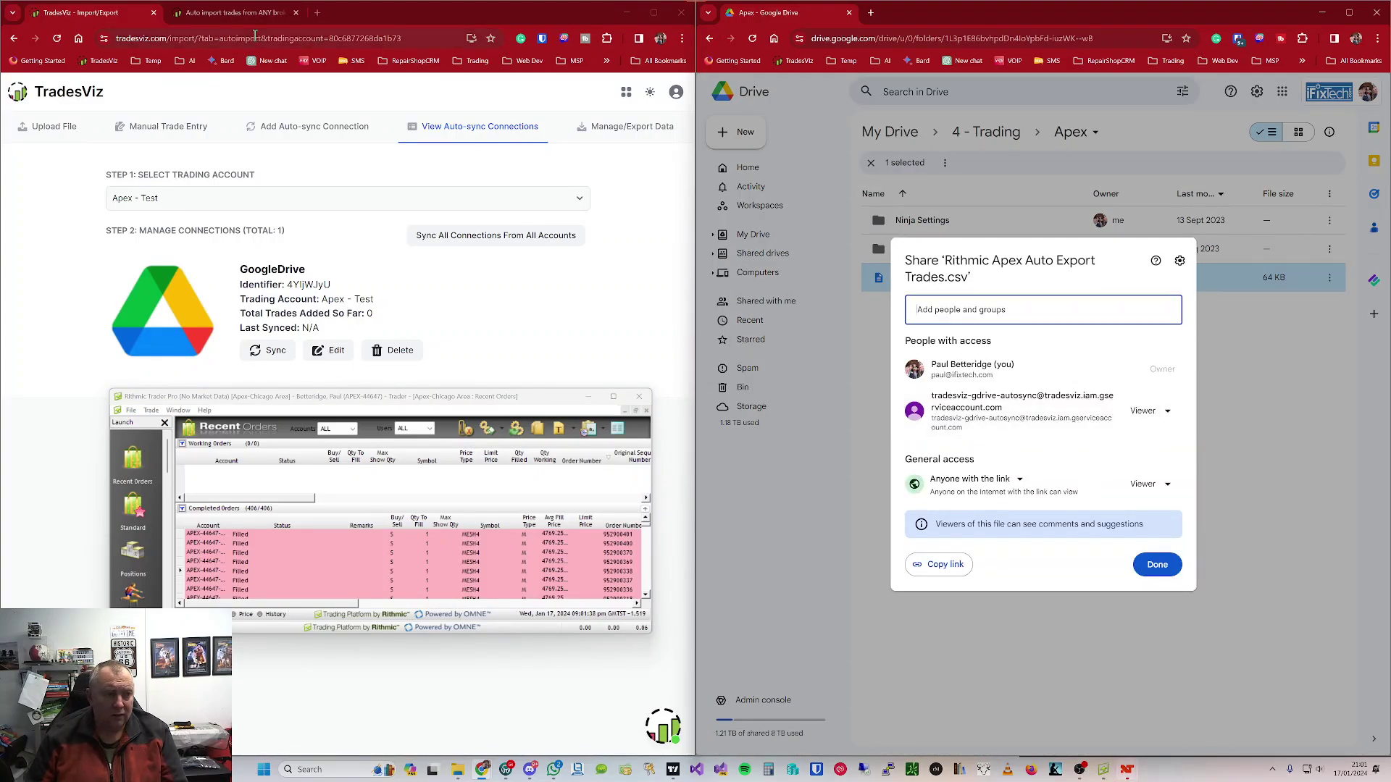
{"action": "left_click", "coordinate": [239, 13]}
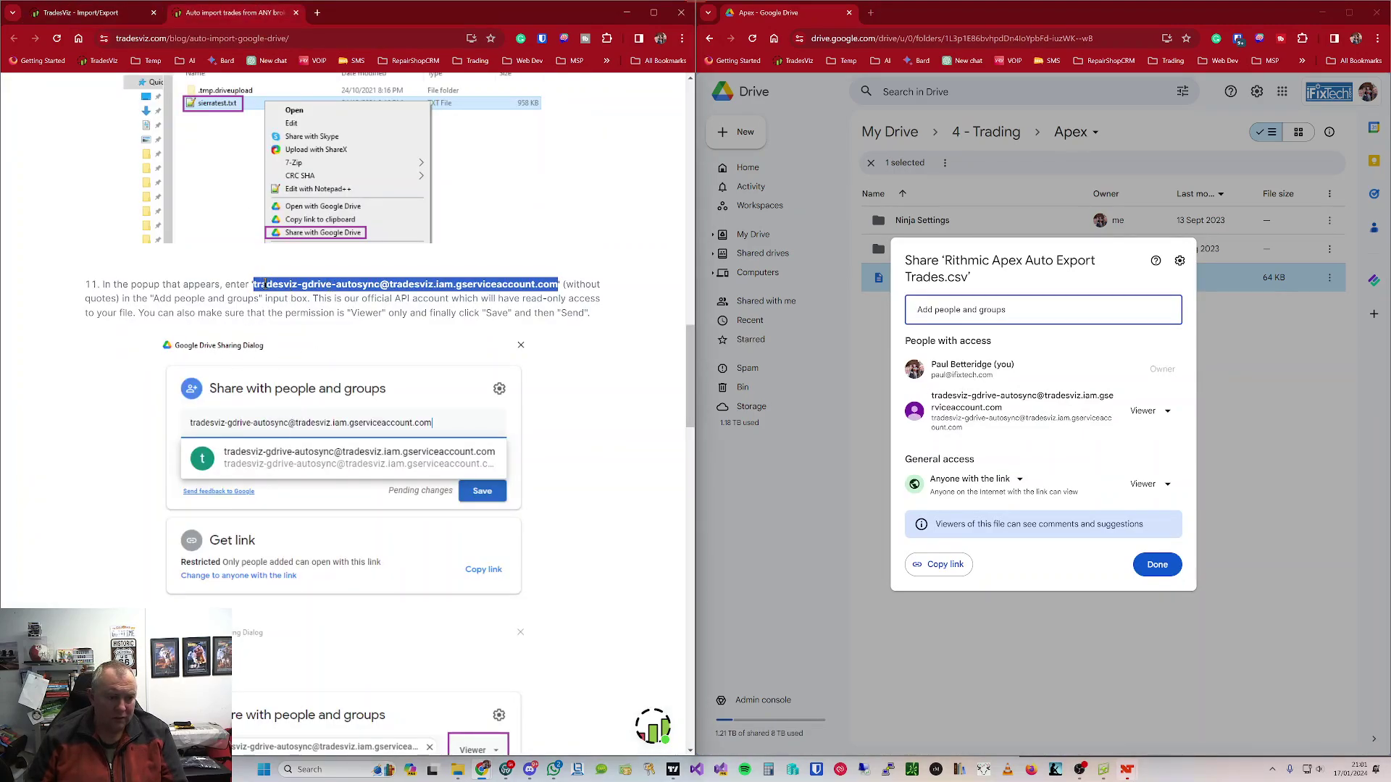
{"action": "right_click", "coordinate": [336, 286]}
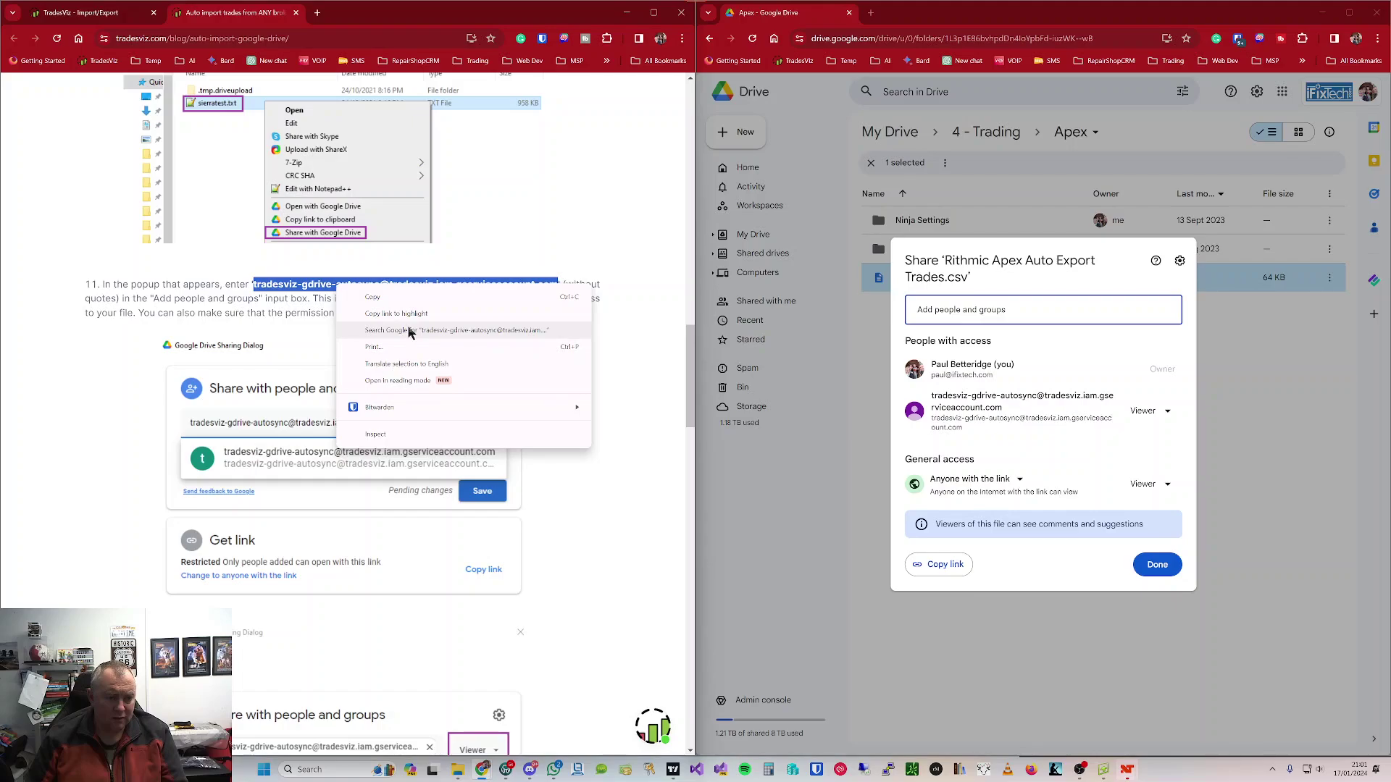
{"action": "left_click", "coordinate": [395, 298]}
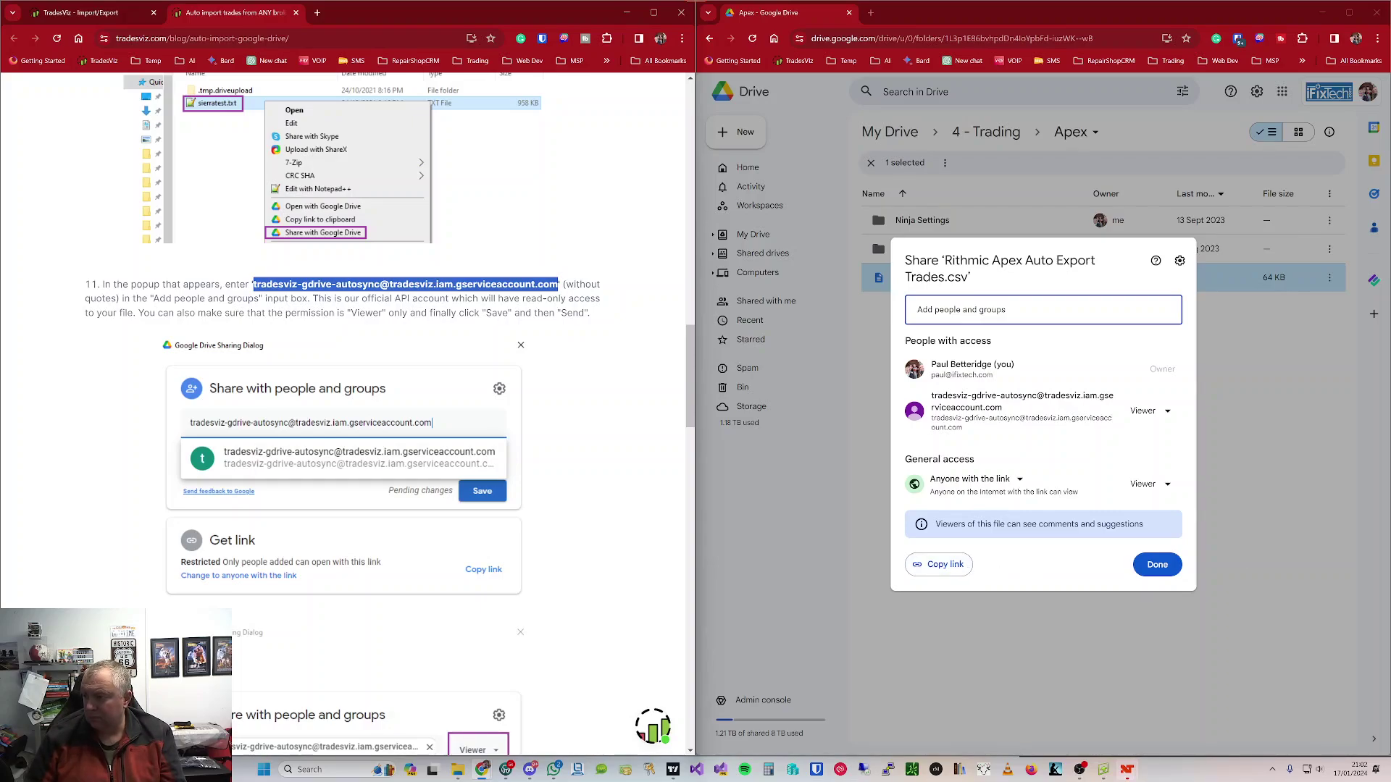
{"action": "key", "text": "alt+Tab"}
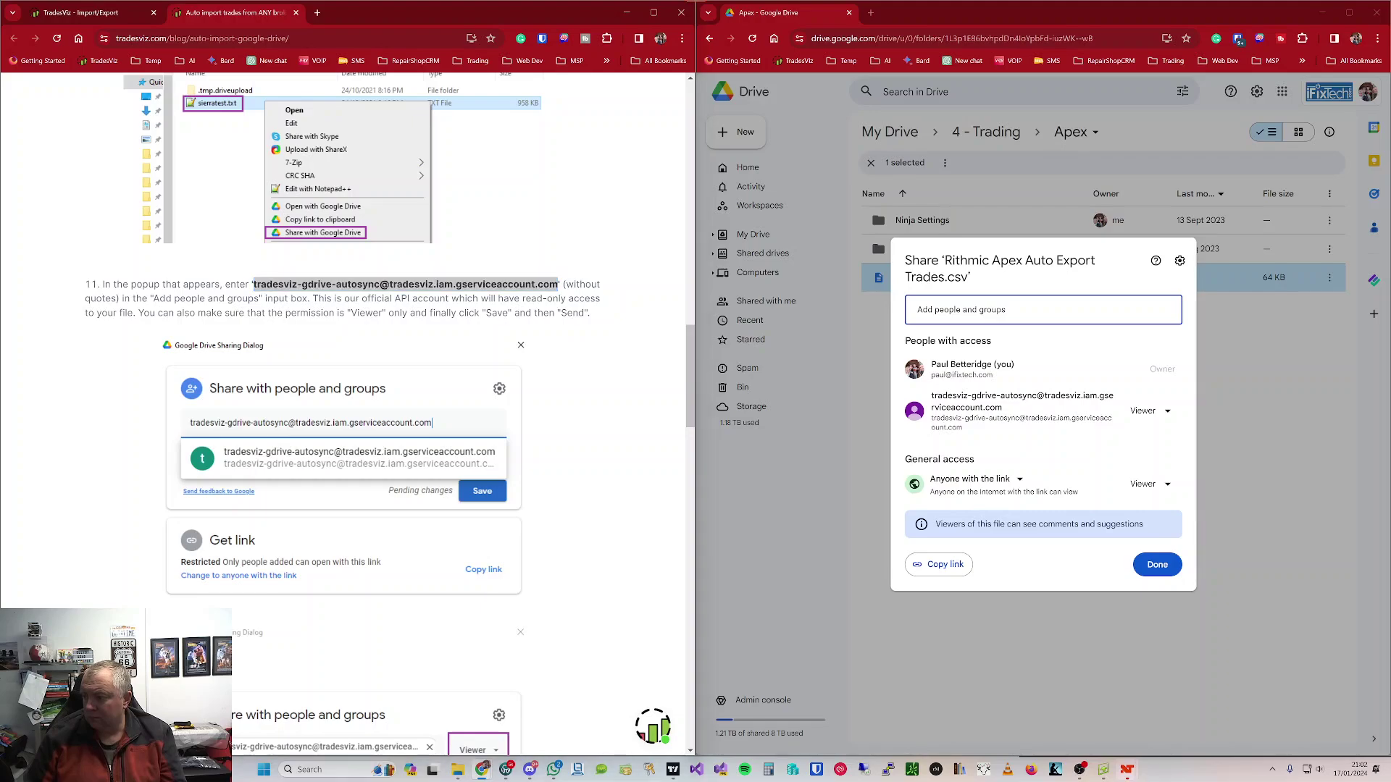
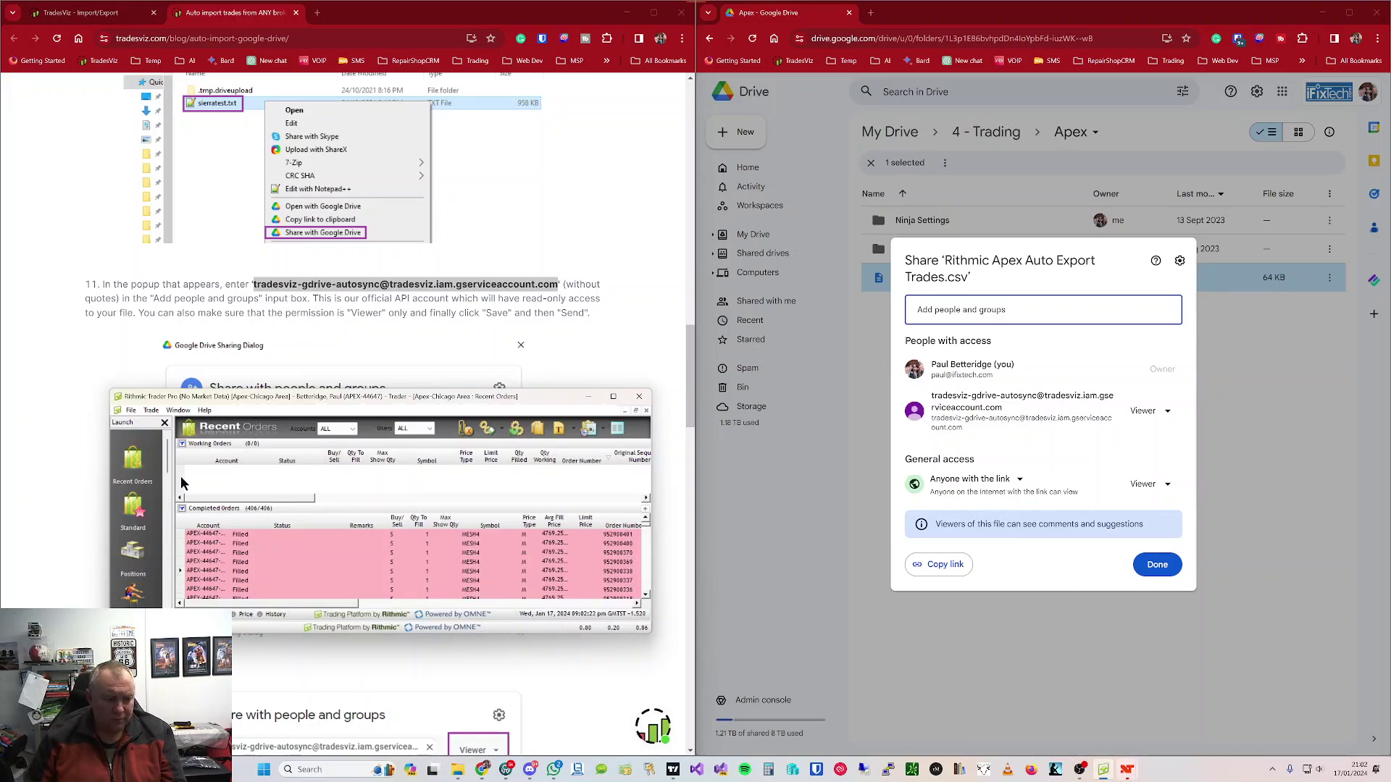
{"action": "scroll", "coordinate": [156, 493], "scroll_direction": "down", "scroll_amount": 5}
{"action": "scroll", "coordinate": [148, 495], "scroll_direction": "down", "scroll_amount": 3}
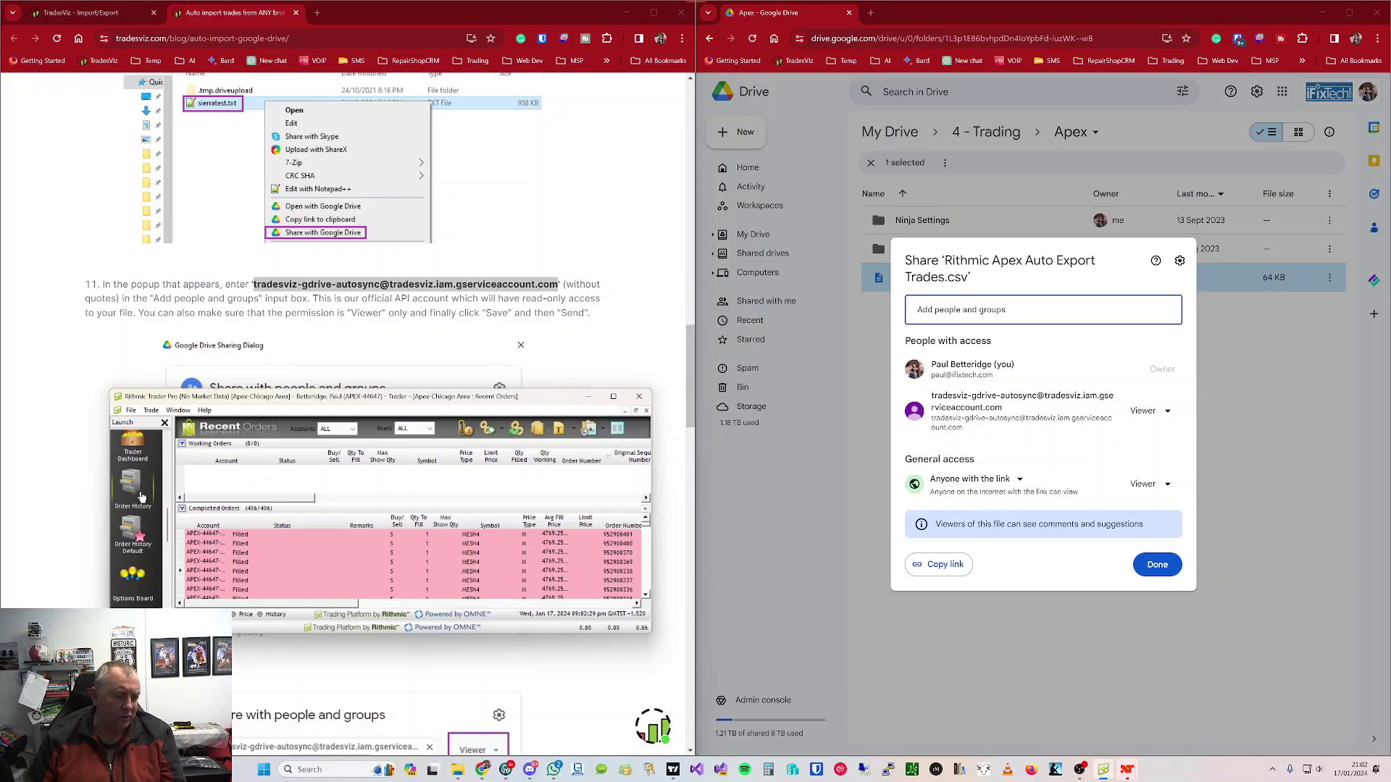
{"action": "scroll", "coordinate": [133, 493], "scroll_direction": "up", "scroll_amount": 8}
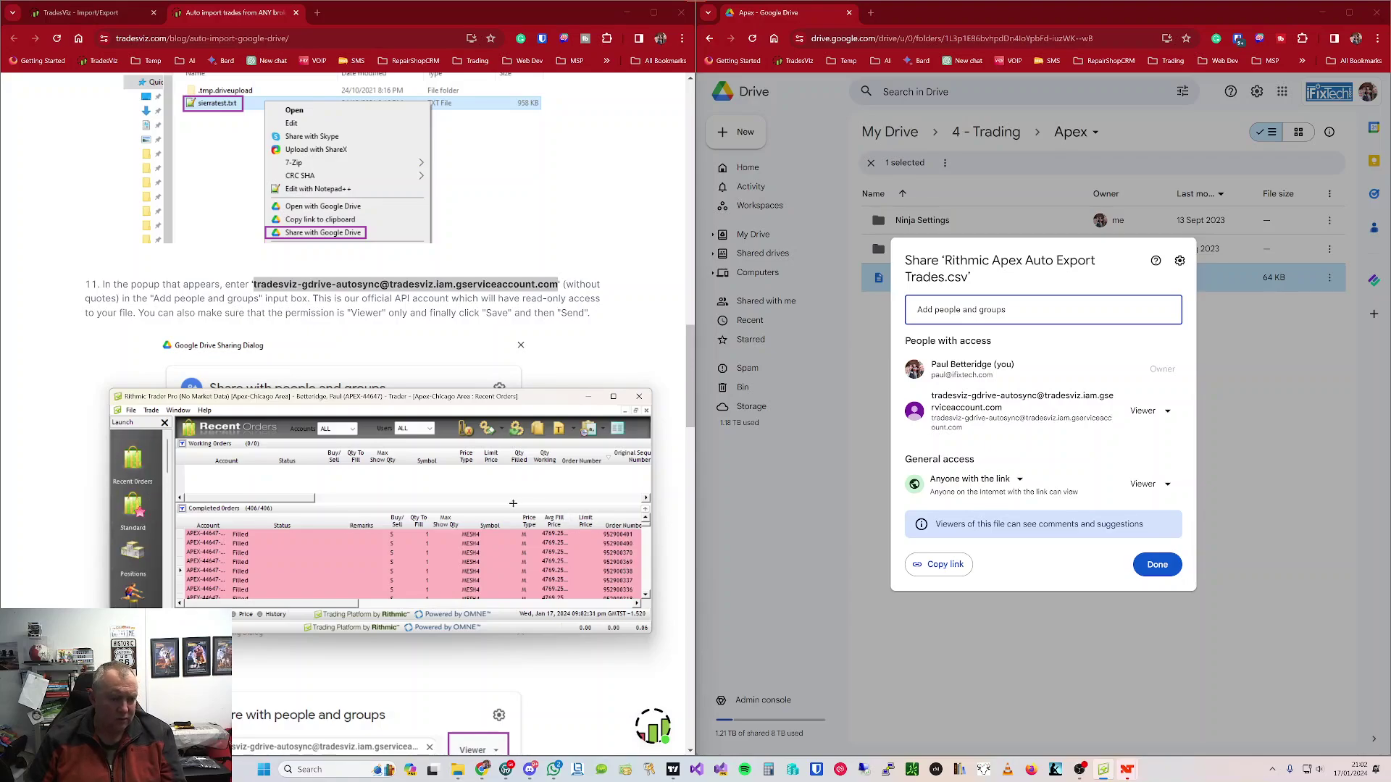
{"action": "left_click_drag", "start_coordinate": [498, 397], "coordinate": [433, 472]}
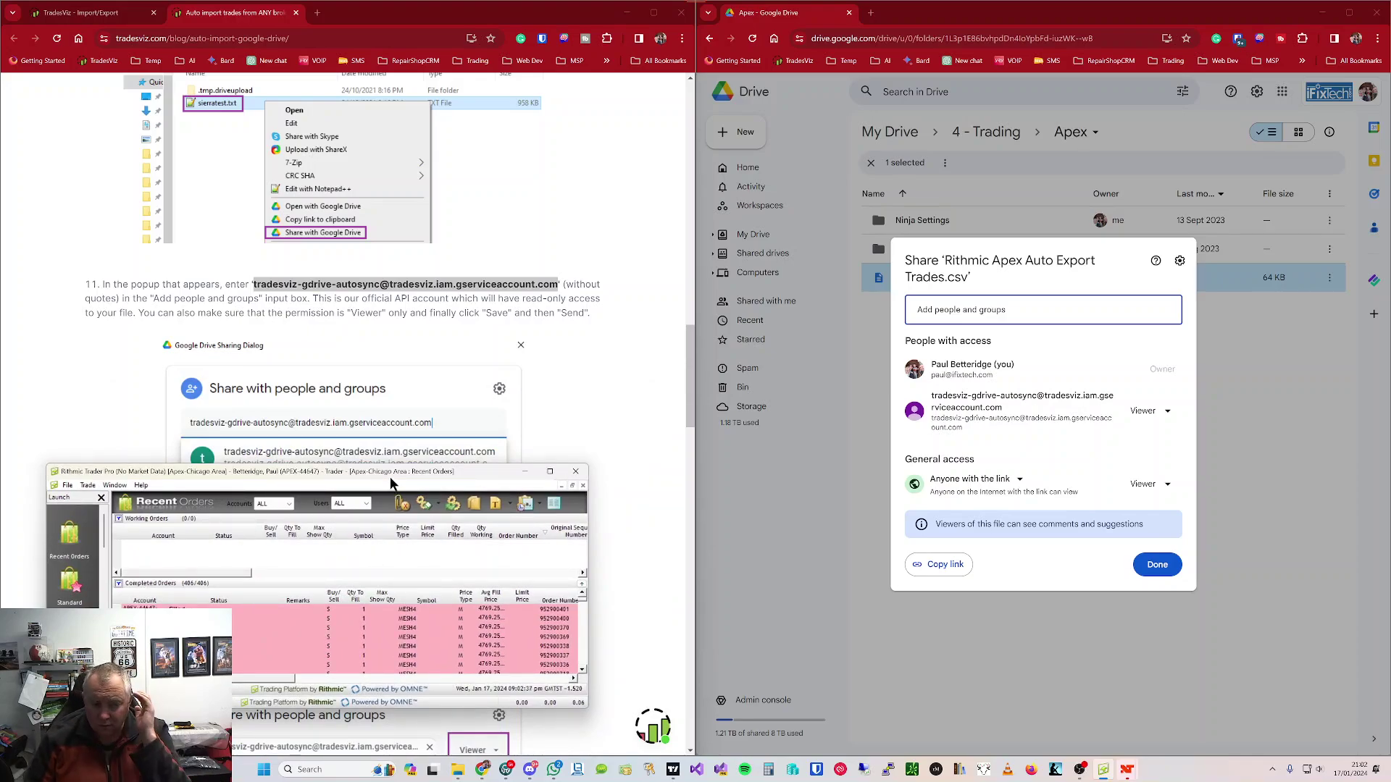
{"action": "left_click", "coordinate": [539, 368]}
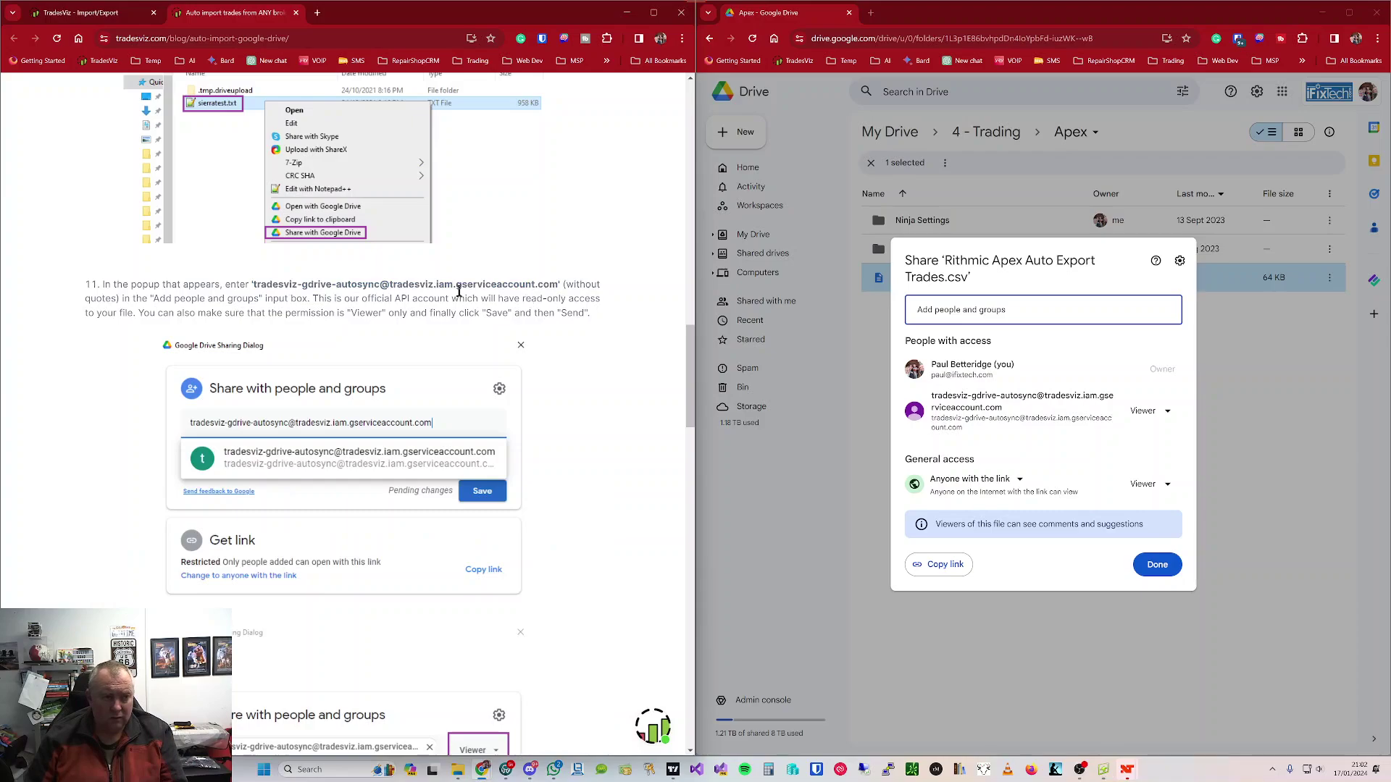
Step: Return to the TradesViz auto-sync connections, close the CSV's sharing settings in Google Drive and copy the file's share link
{"action": "key", "text": "ctrl+Page_Up"}
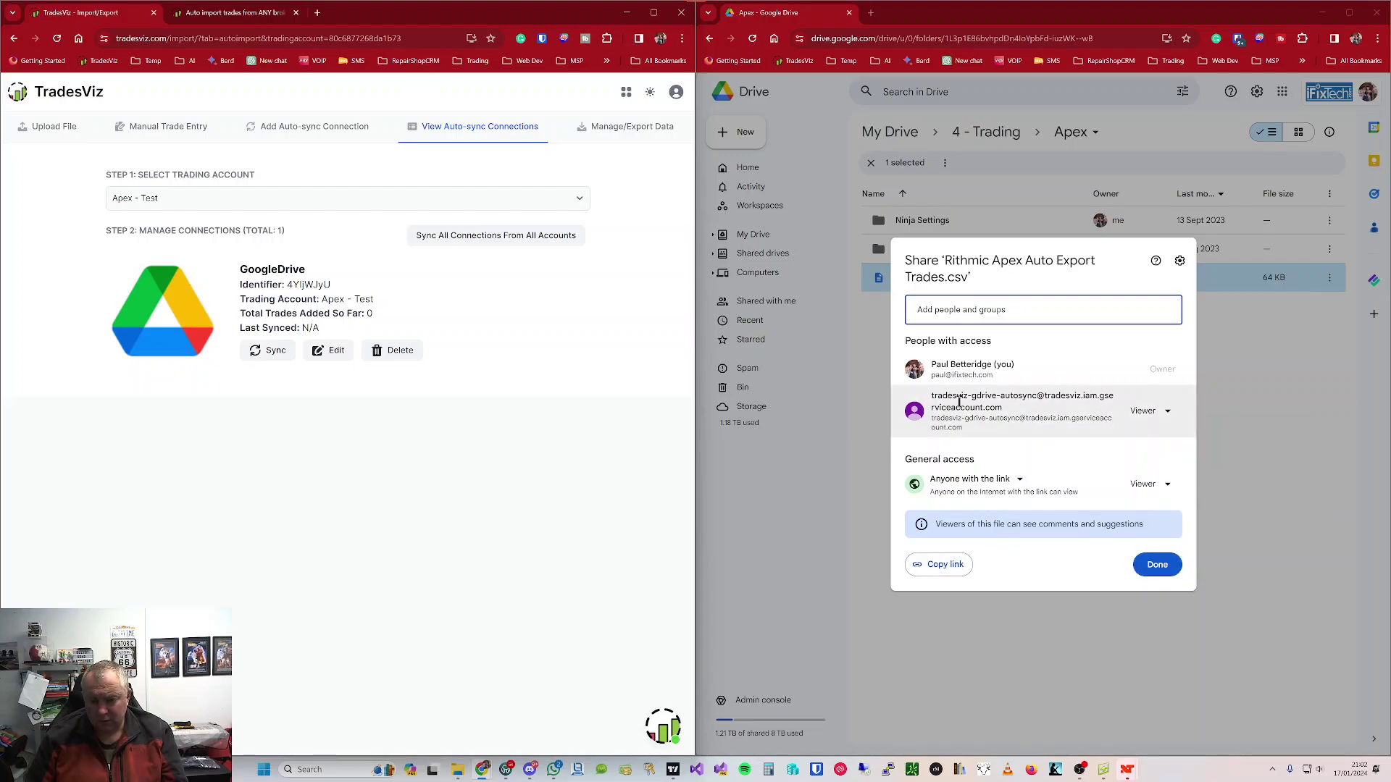
{"action": "mouse_move", "coordinate": [940, 392]}
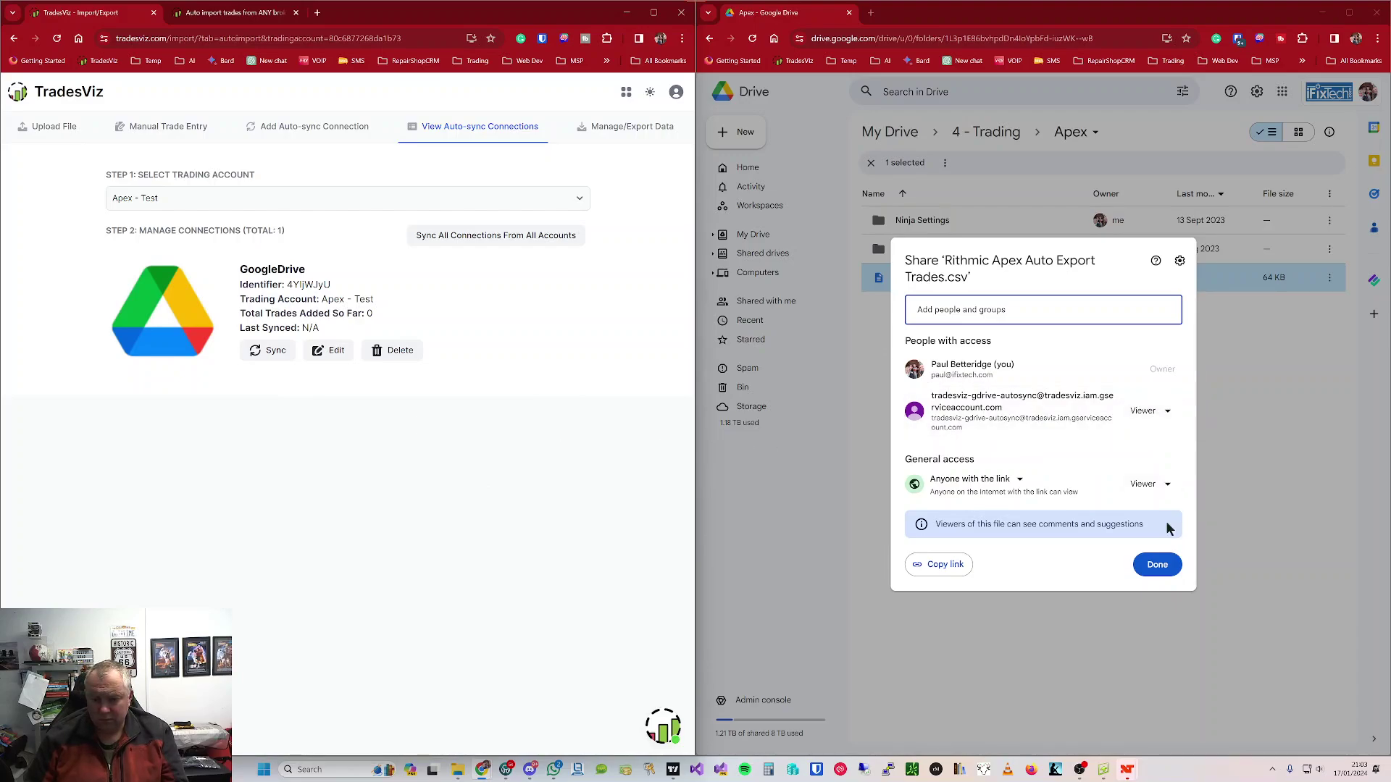
{"action": "left_click", "coordinate": [943, 567]}
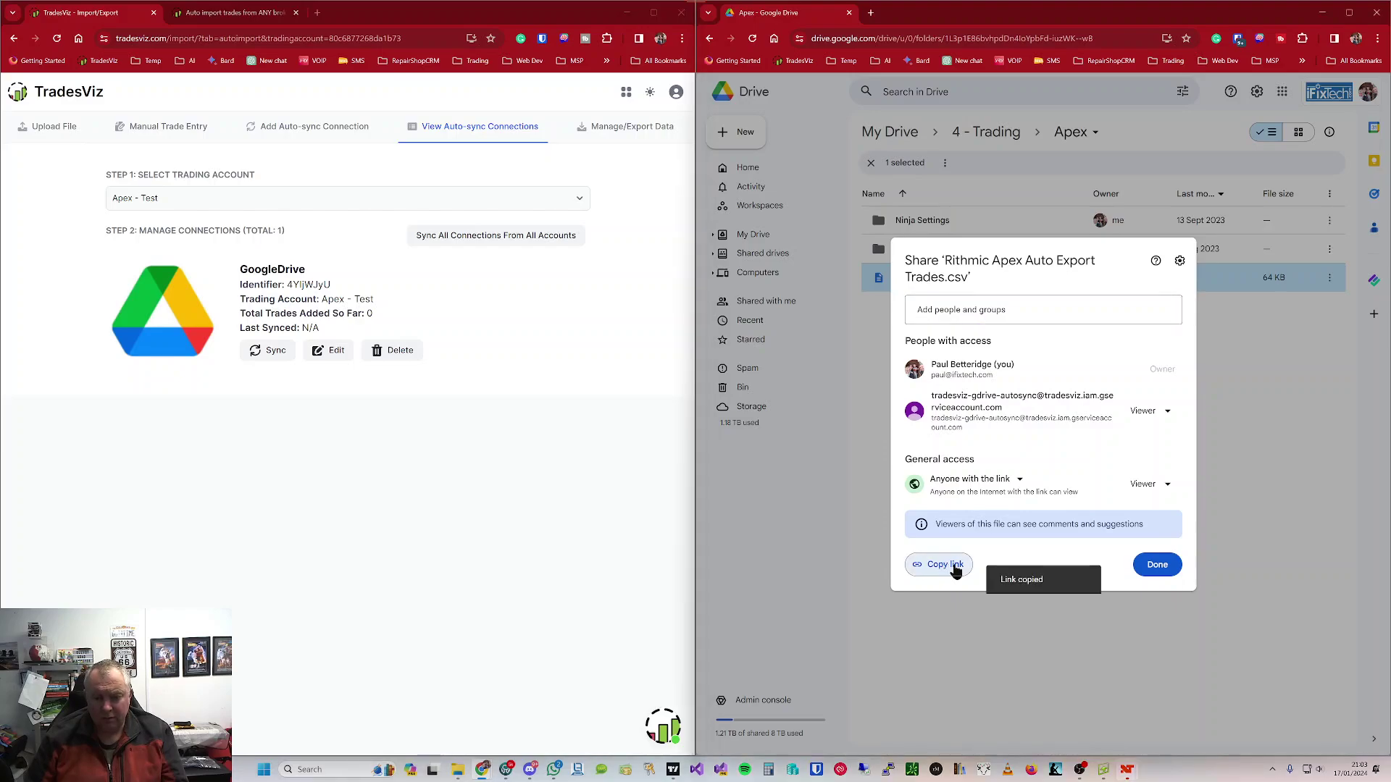
{"action": "left_click", "coordinate": [1159, 565]}
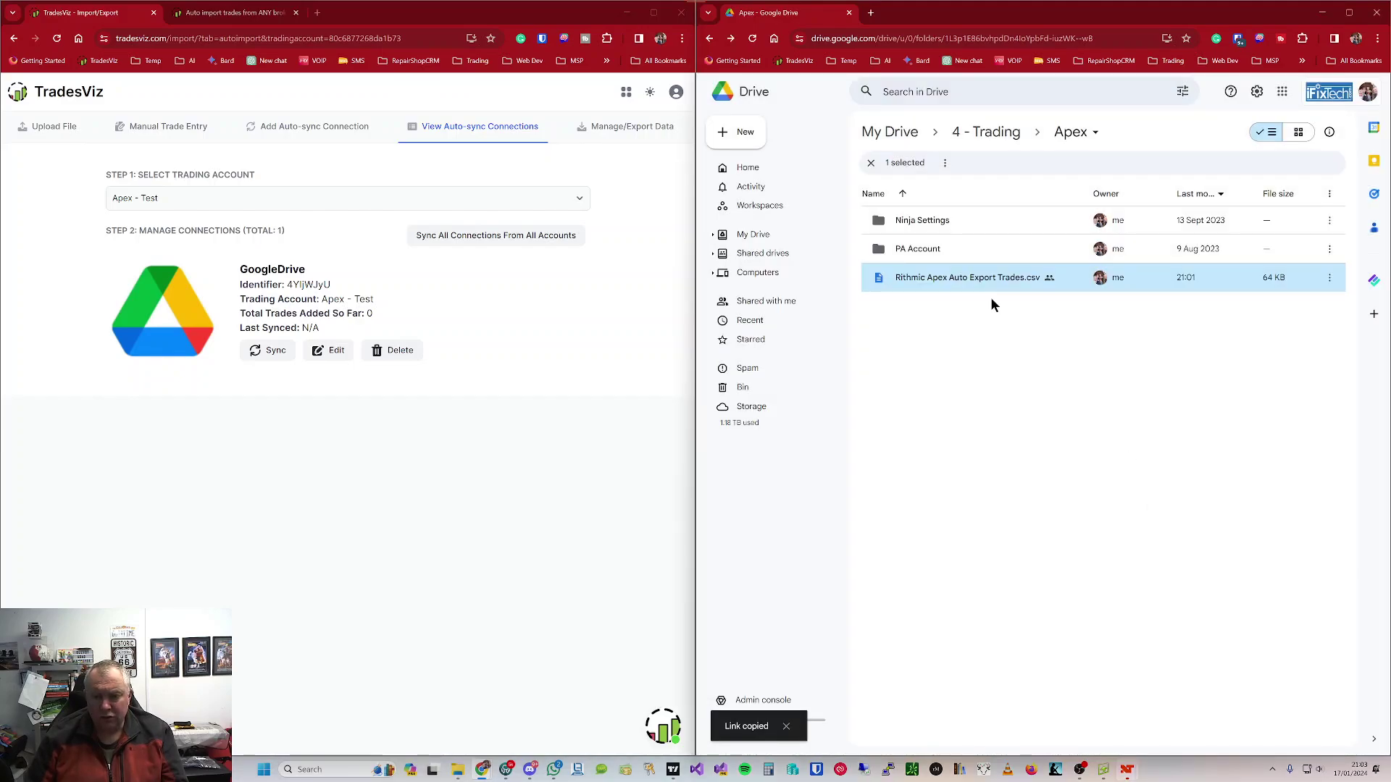
{"action": "right_click", "coordinate": [954, 282]}
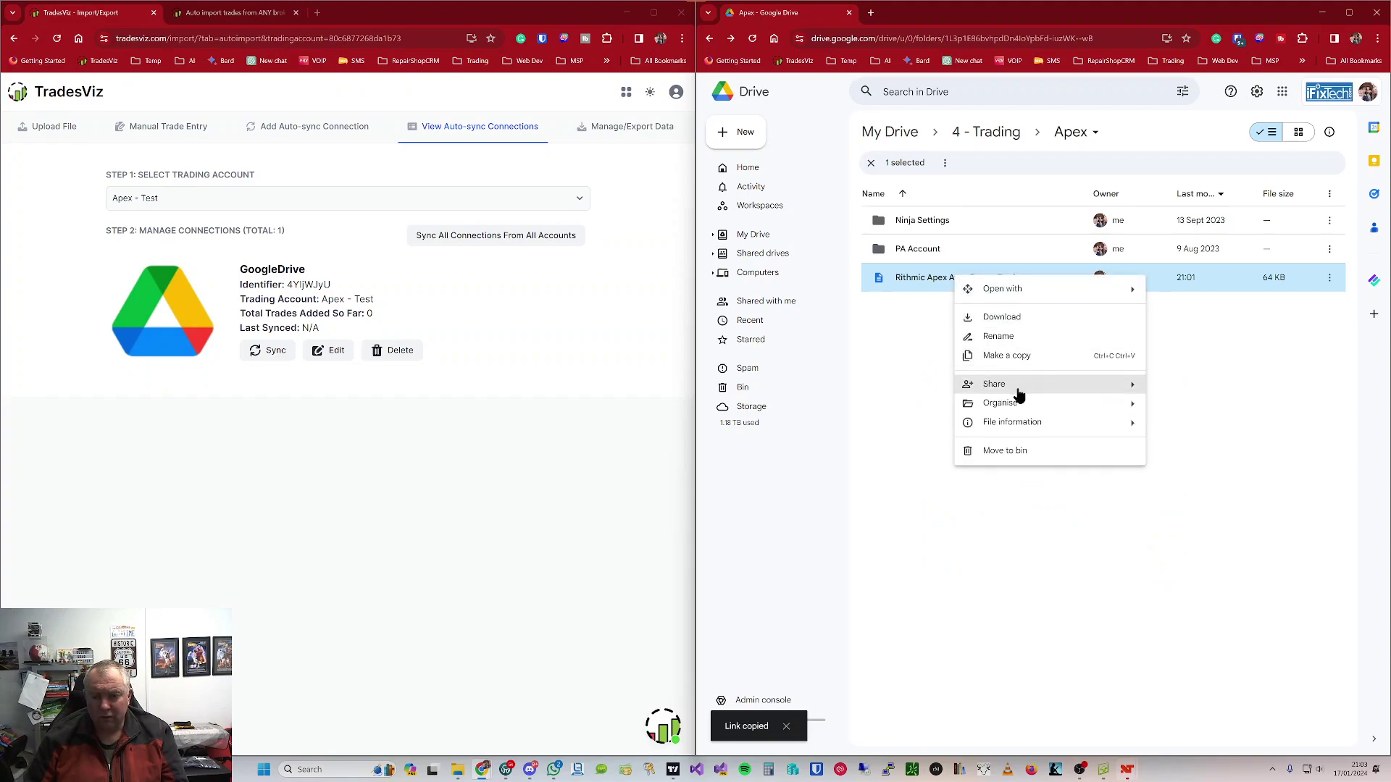
{"action": "mouse_move", "coordinate": [1019, 395]}
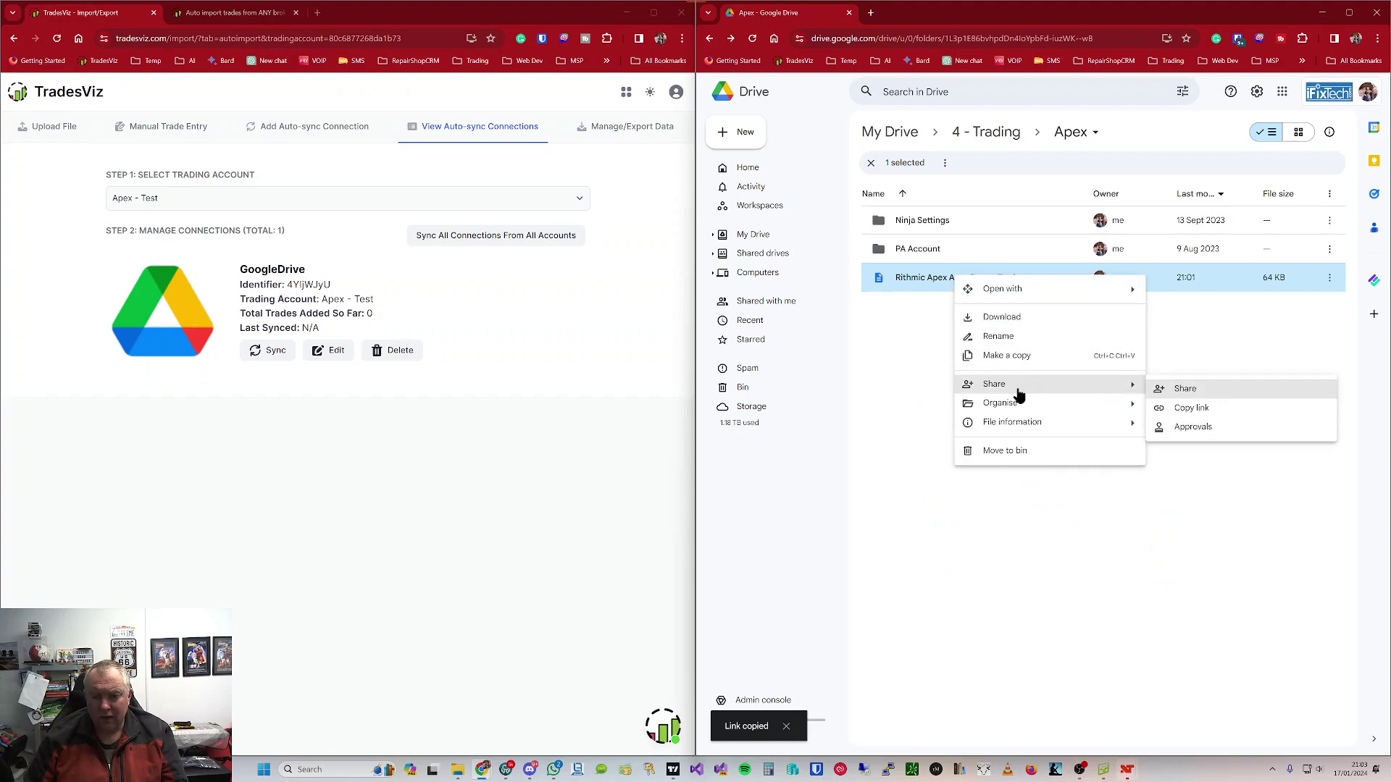
{"action": "left_click", "coordinate": [1191, 410]}
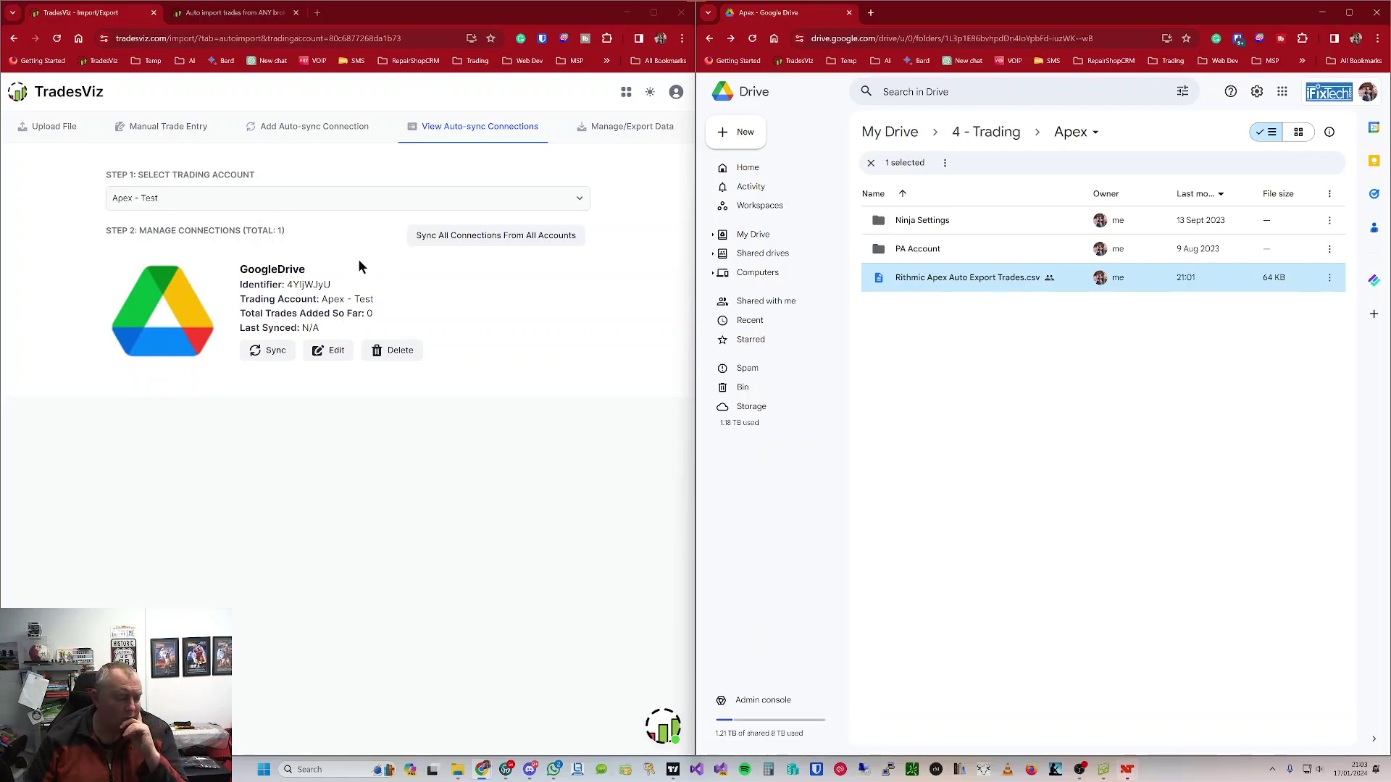
Step: Delete the existing GoogleDrive connection and start a new GoogleDrive (All brokers/Platforms) connection for the Apex - Test account
{"action": "left_click", "coordinate": [398, 355]}
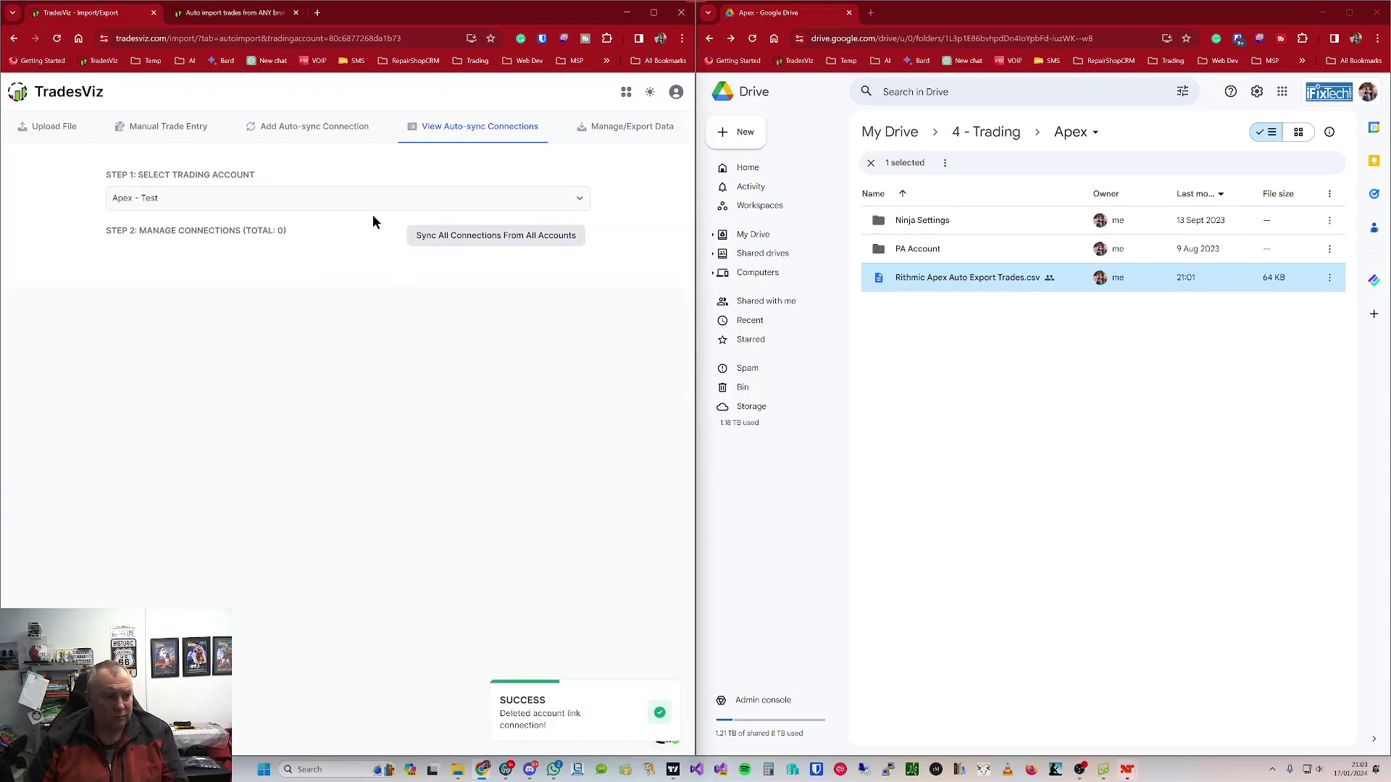
{"action": "left_click", "coordinate": [322, 136]}
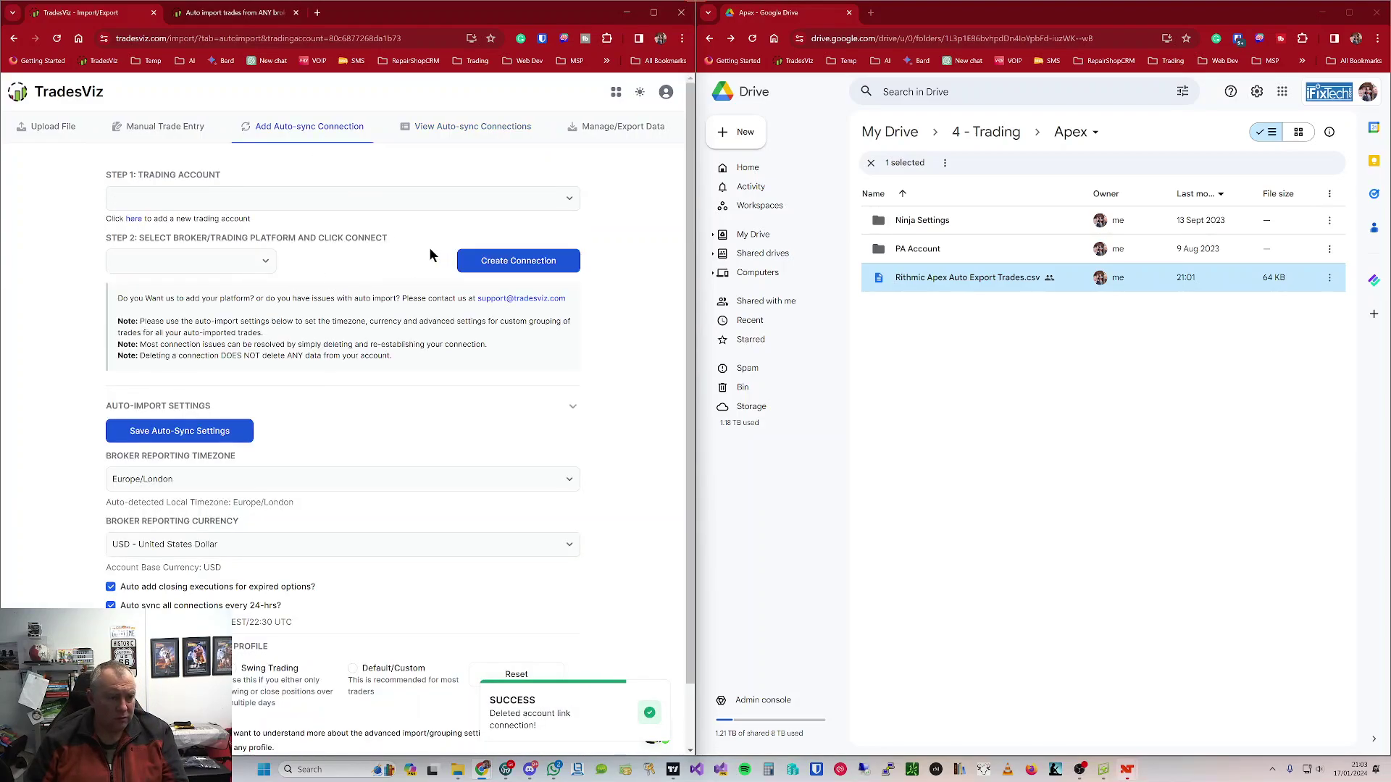
{"action": "left_click", "coordinate": [200, 200]}
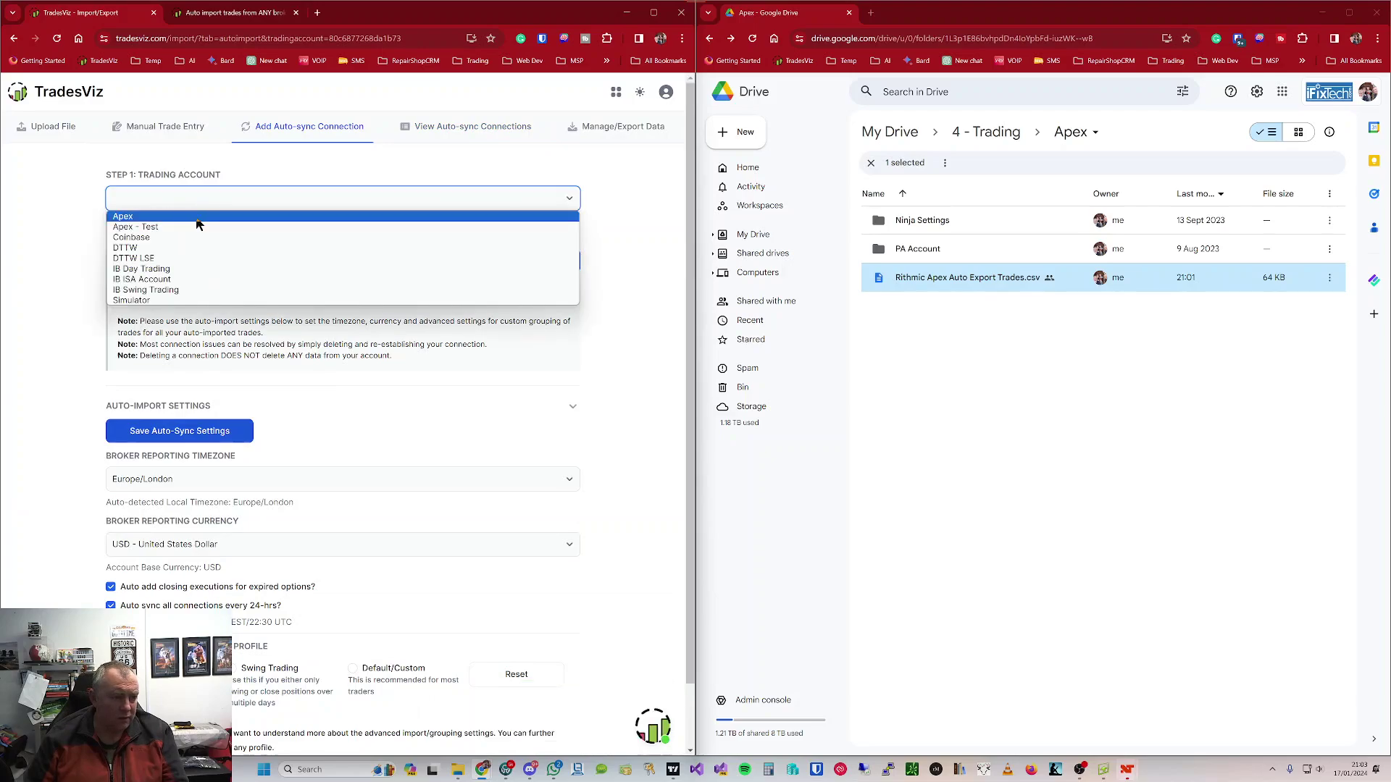
{"action": "left_click", "coordinate": [193, 229]}
{"action": "left_click", "coordinate": [191, 261]}
{"action": "scroll", "coordinate": [188, 363], "scroll_direction": "down", "scroll_amount": 5}
{"action": "left_click", "coordinate": [187, 480]}
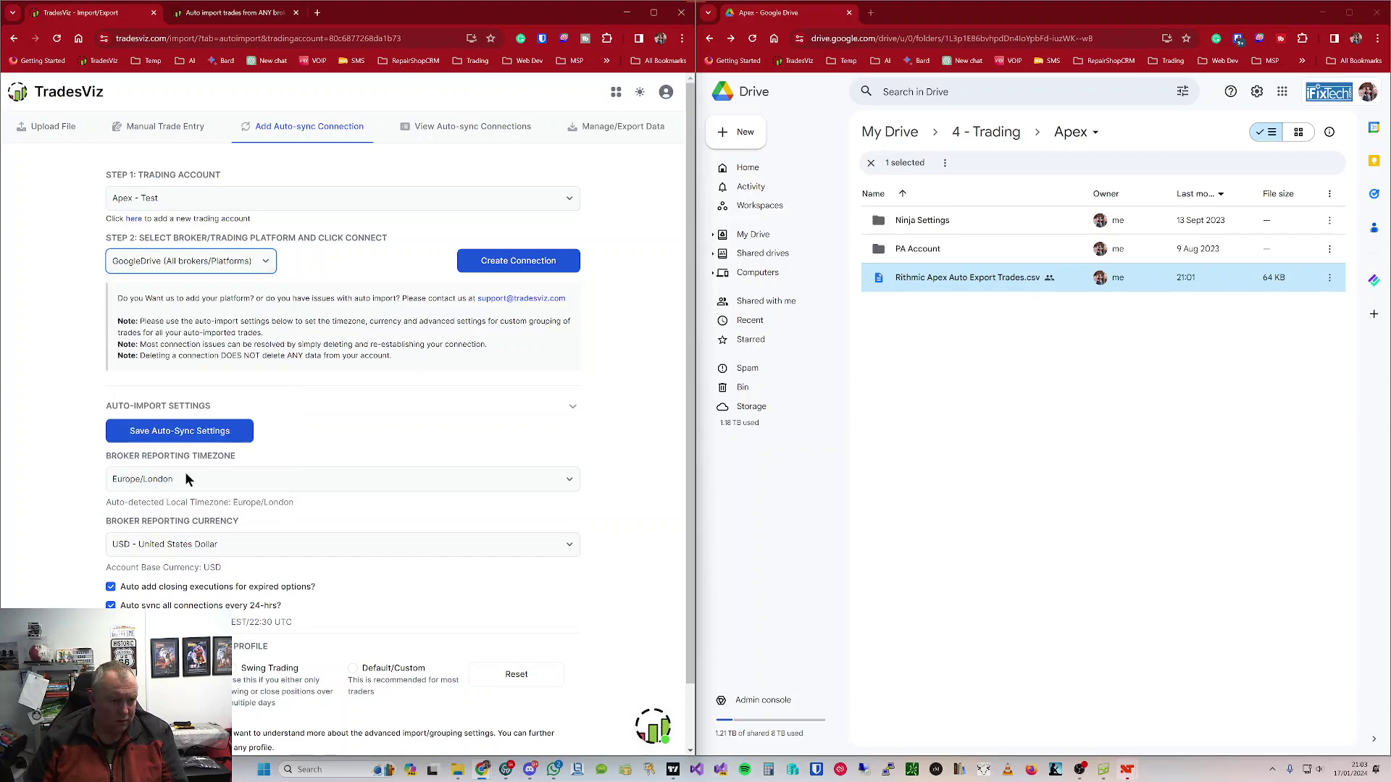
{"action": "left_click", "coordinate": [518, 265]}
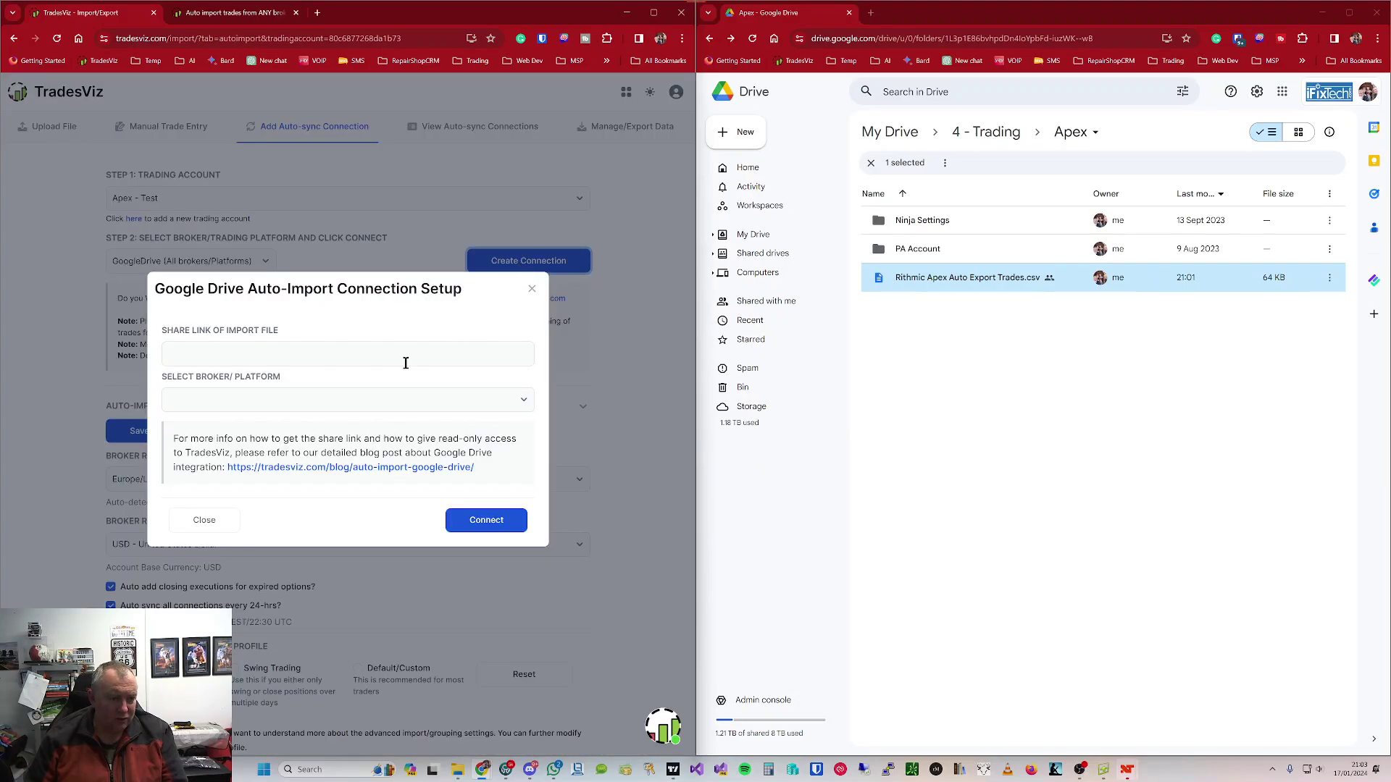
Step: Copy the share link of Rithmic Apex Auto Export Trades.csv from Google Drive and paste it as the import file's share link
{"action": "right_click", "coordinate": [989, 283]}
{"action": "right_click", "coordinate": [989, 284]}
{"action": "mouse_move", "coordinate": [1056, 394]}
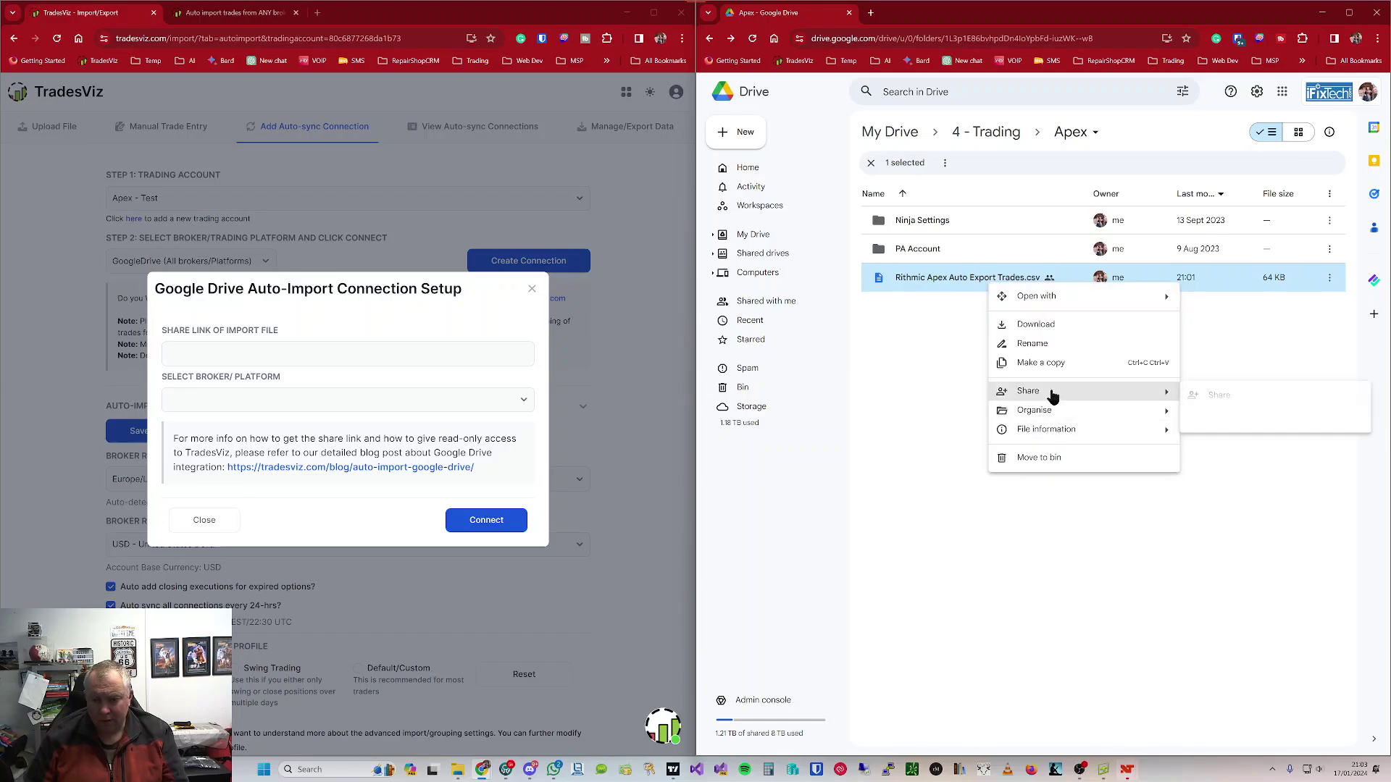
{"action": "left_click", "coordinate": [1224, 415]}
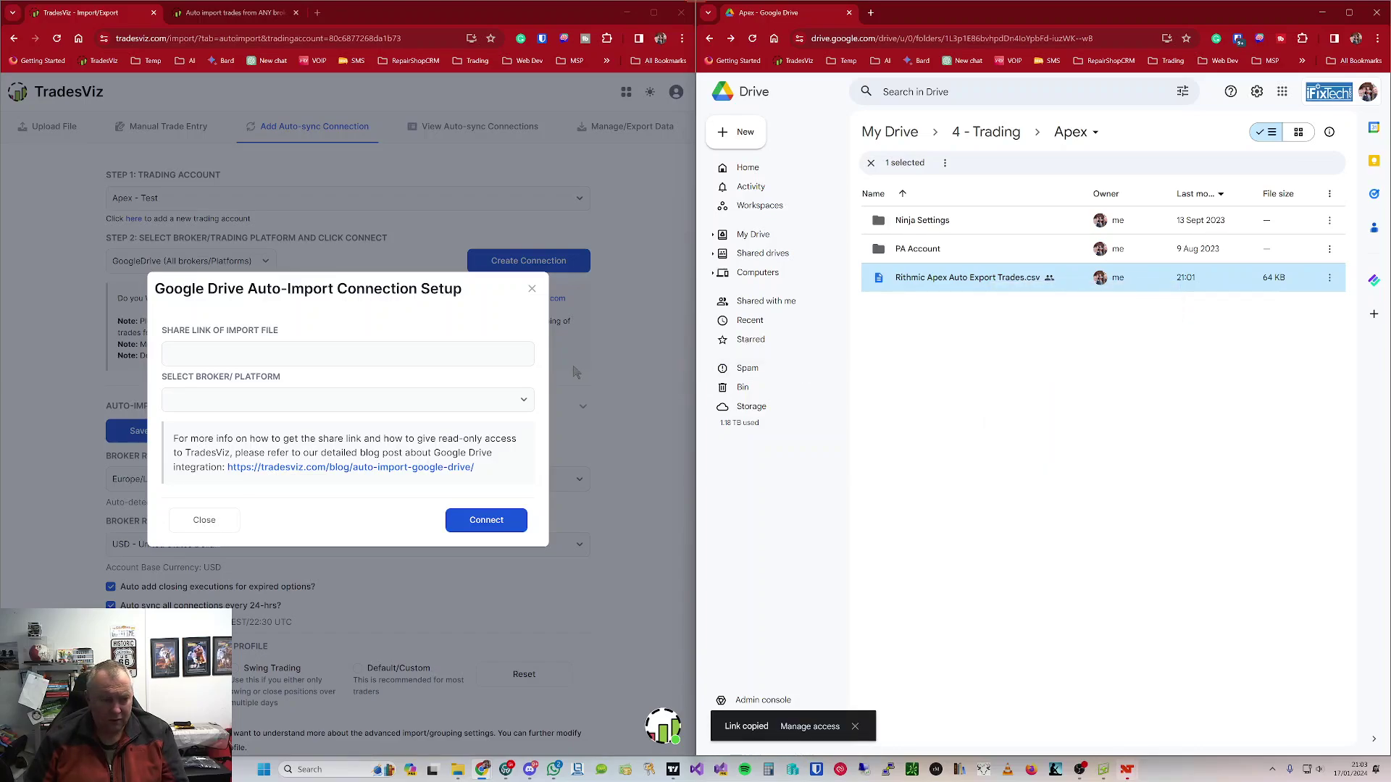
{"action": "left_click", "coordinate": [514, 356]}
{"action": "right_click", "coordinate": [494, 351]}
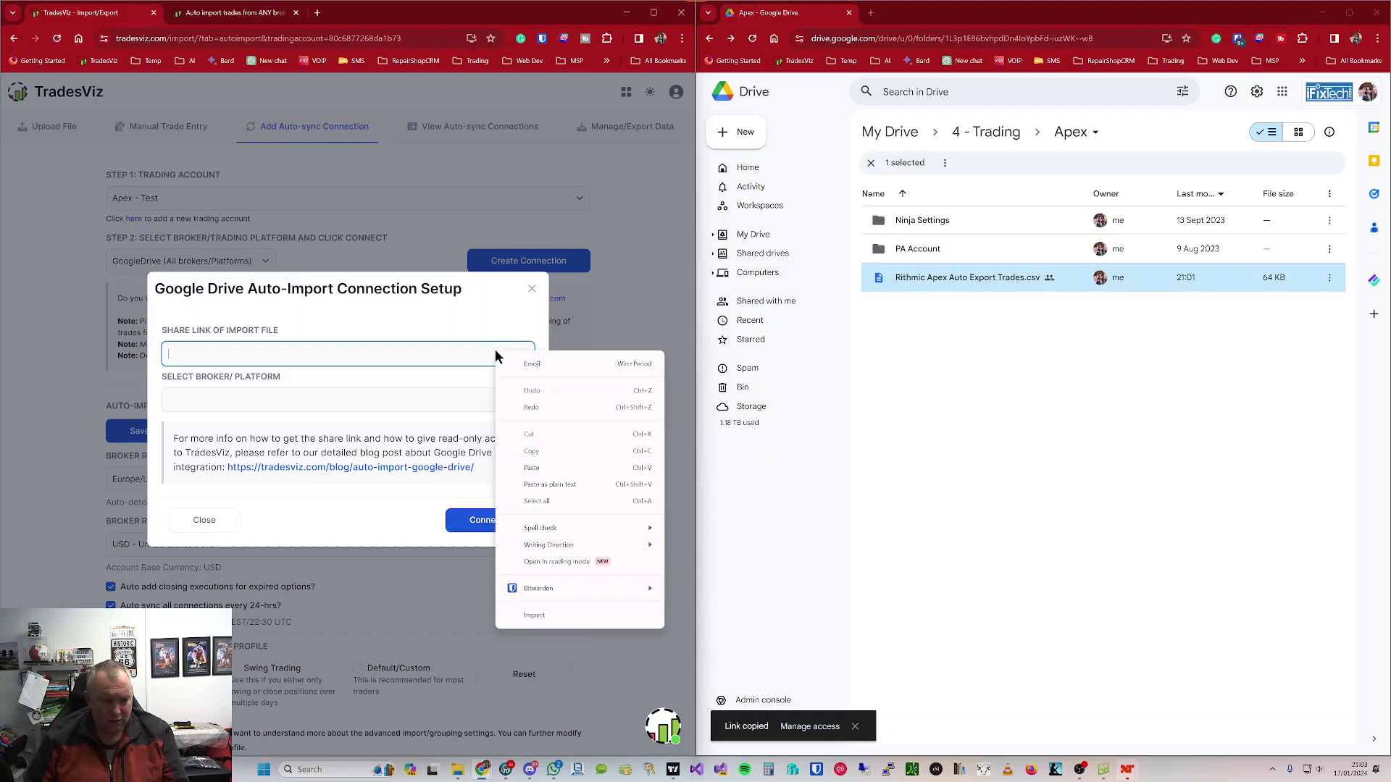
{"action": "left_click", "coordinate": [542, 467]}
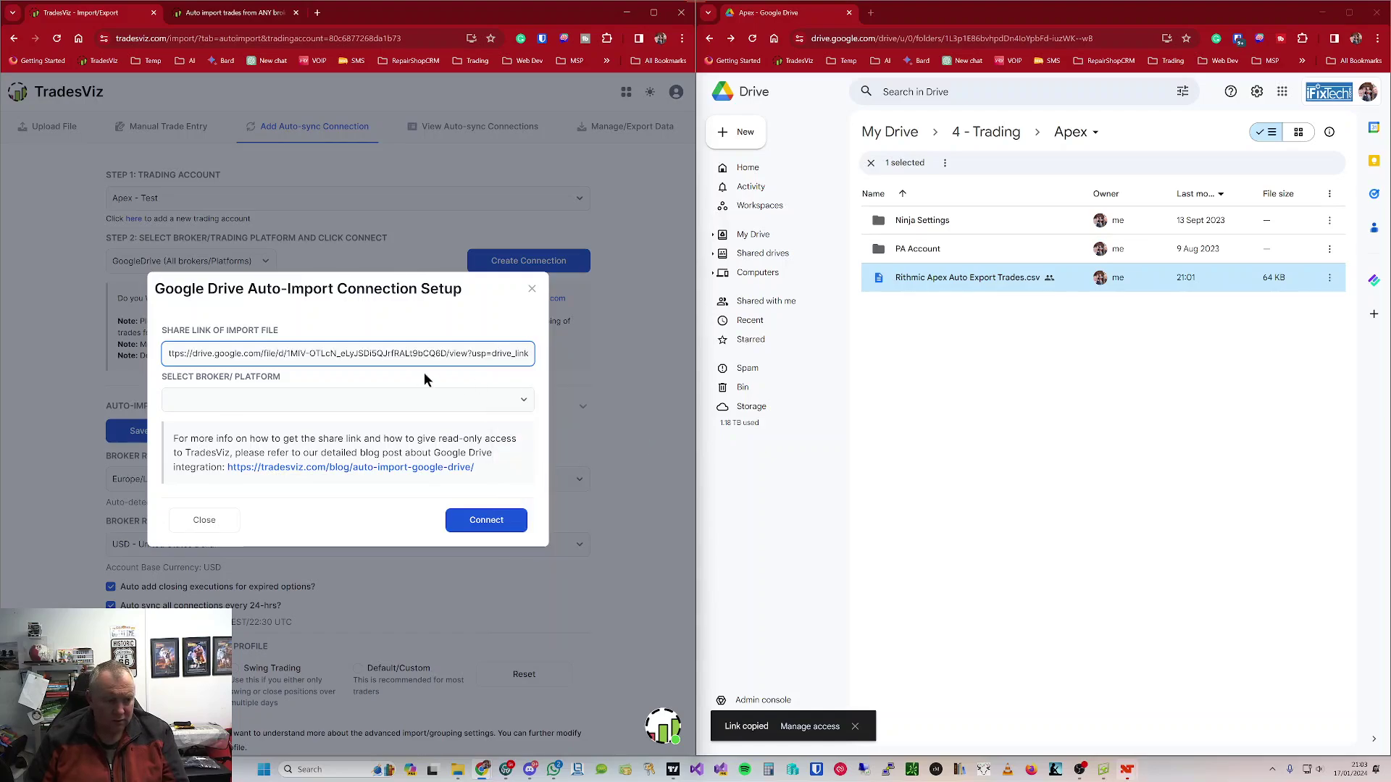
Step: Select Rithmic as the broker, connect the linked file and sync the new GoogleDrive connection
{"action": "left_click", "coordinate": [346, 400]}
{"action": "type", "text": "rithmic"}
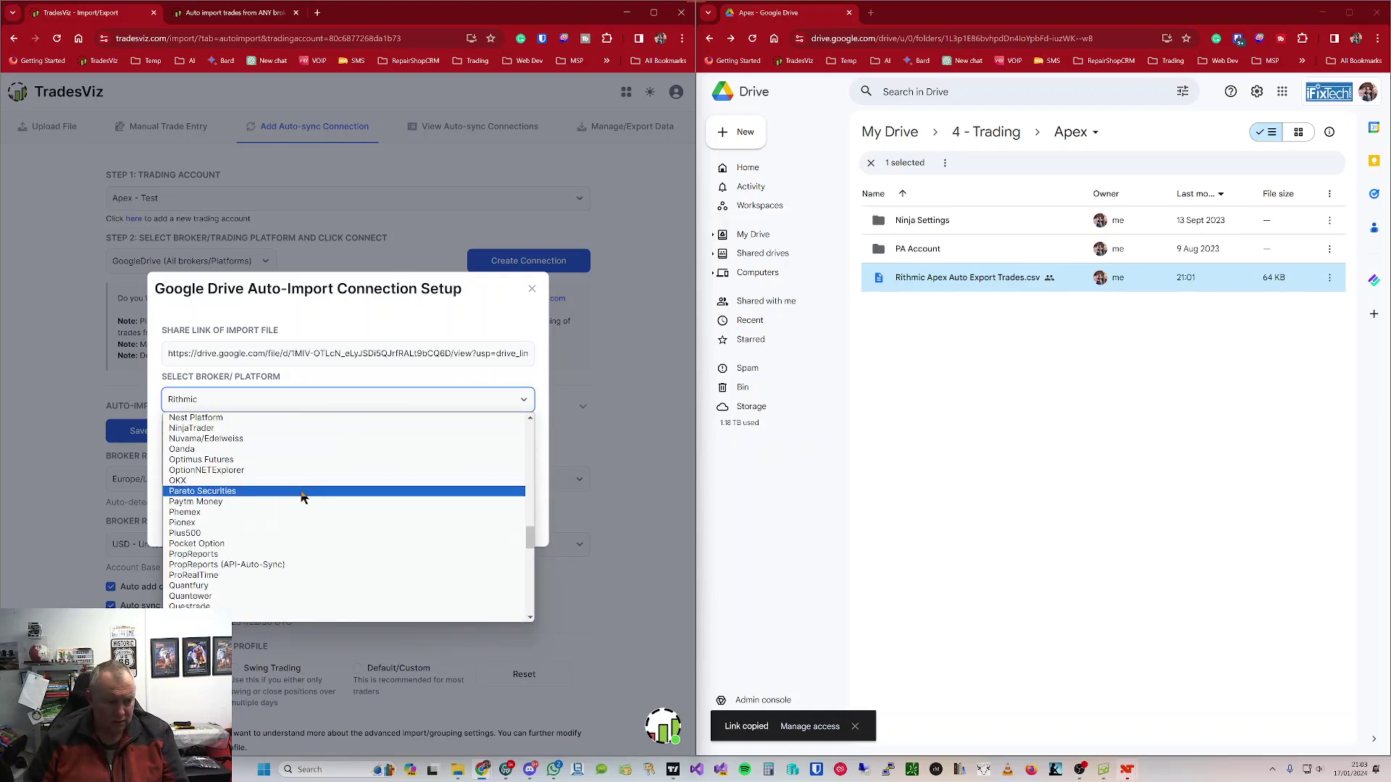
{"action": "key", "text": "Return"}
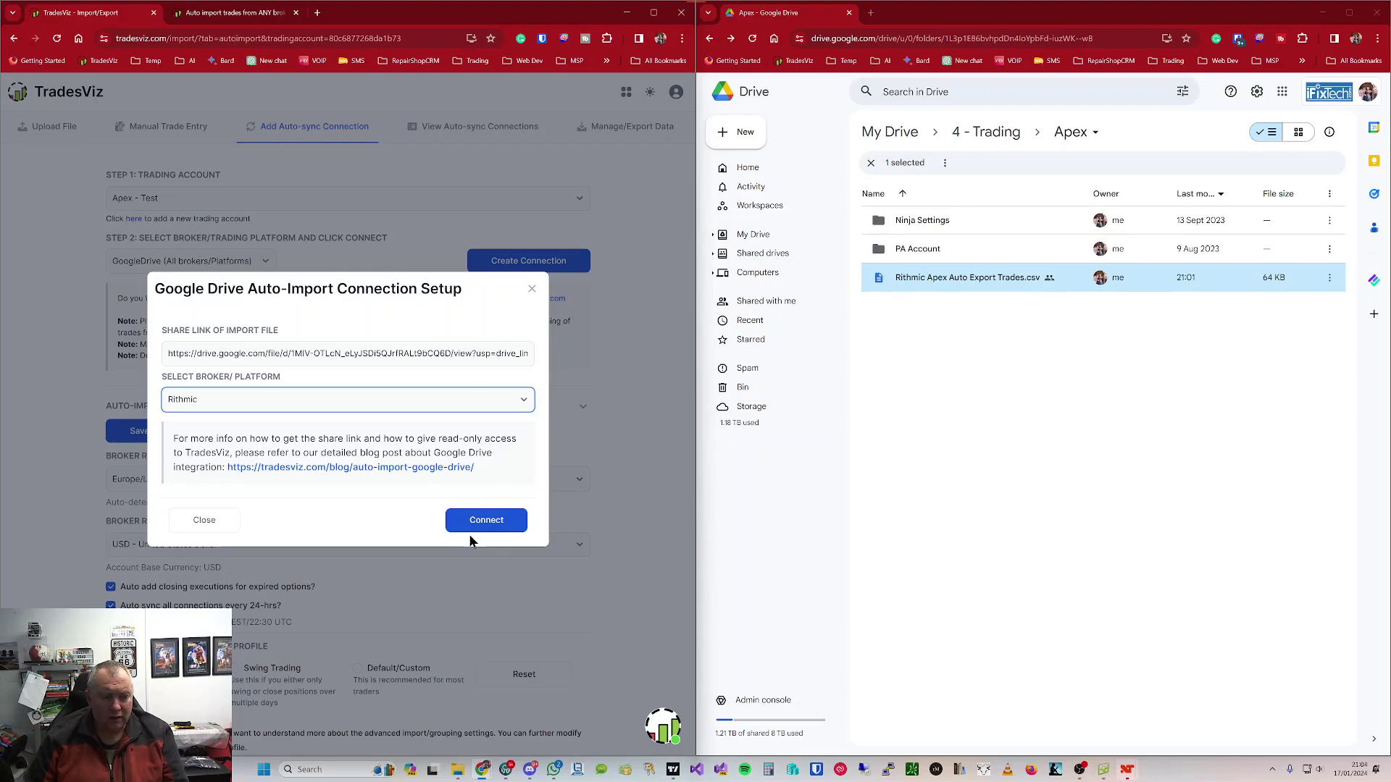
{"action": "left_click", "coordinate": [488, 523]}
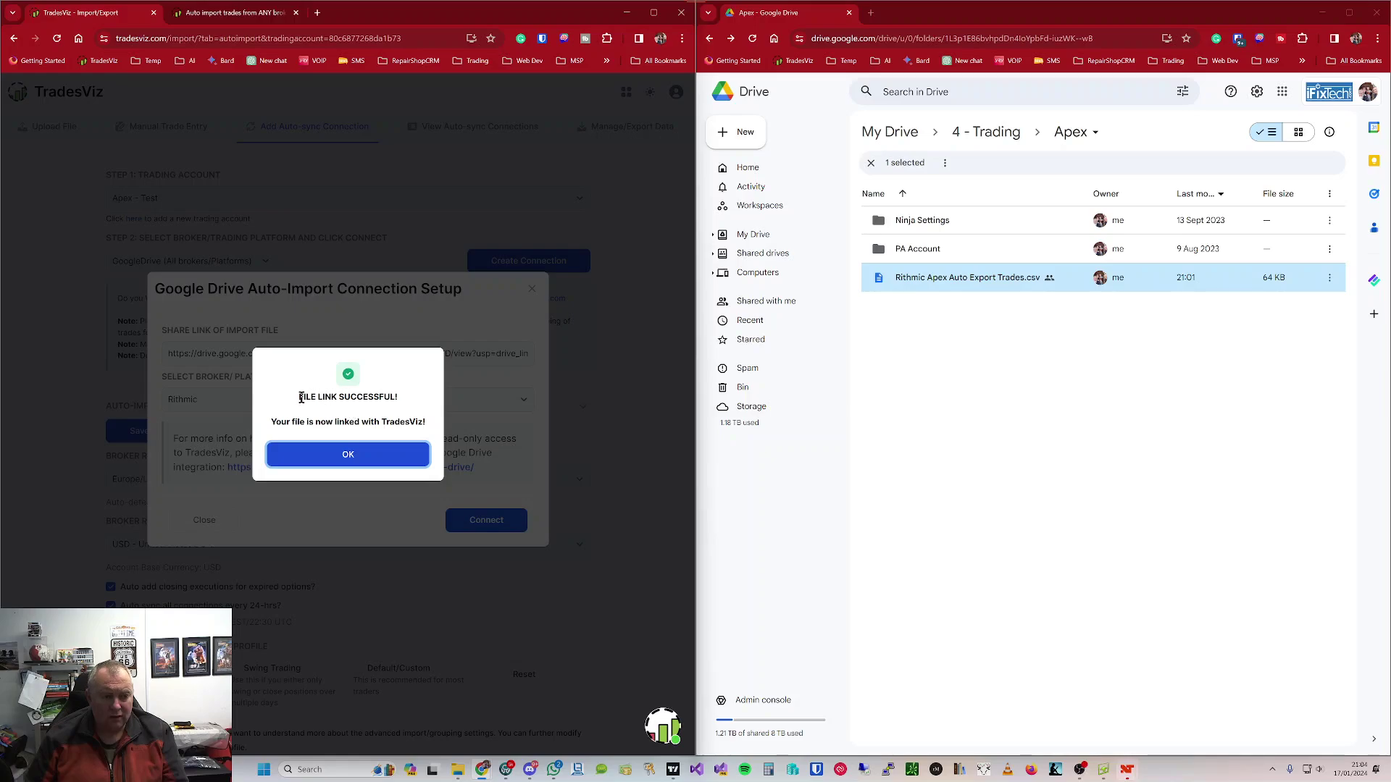
{"action": "left_click_drag", "start_coordinate": [301, 398], "coordinate": [397, 398]}
{"action": "left_click", "coordinate": [348, 455]}
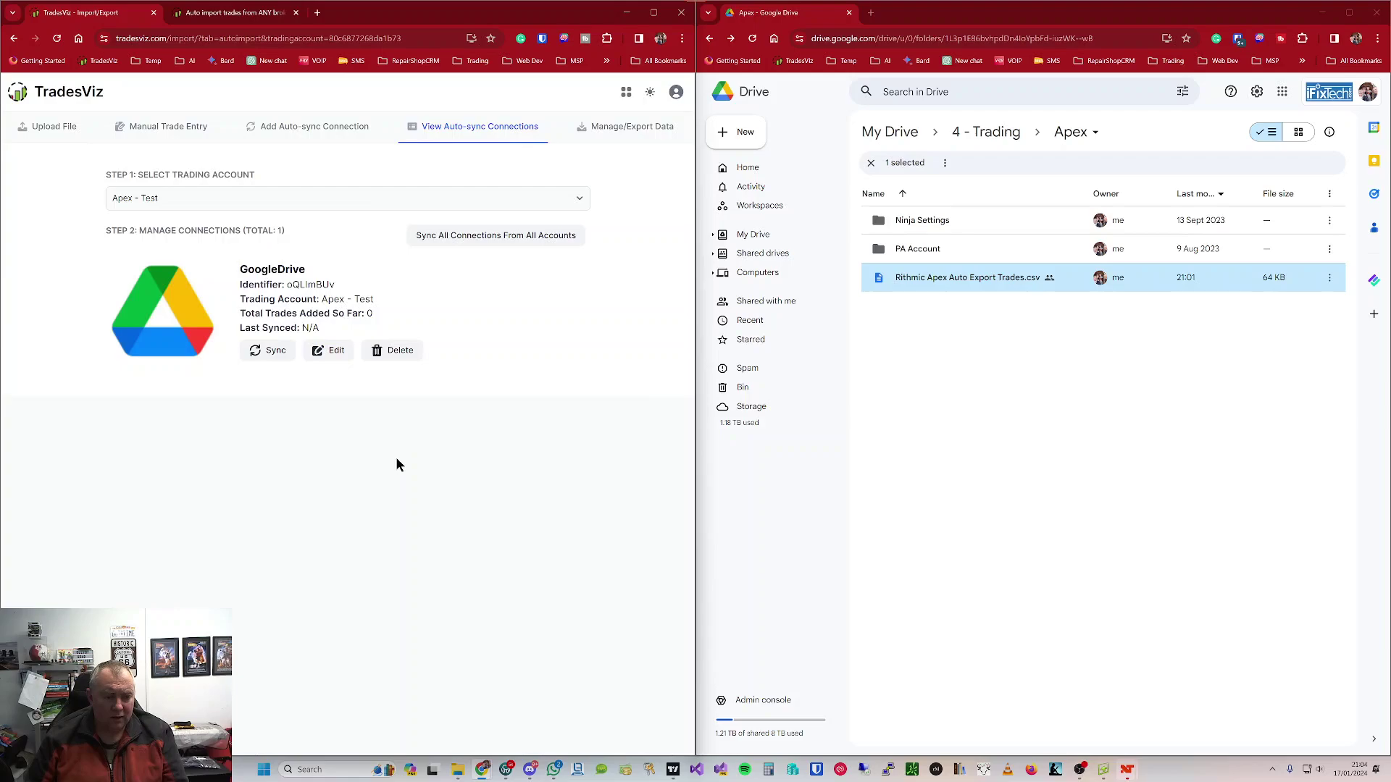
{"action": "left_click", "coordinate": [270, 355]}
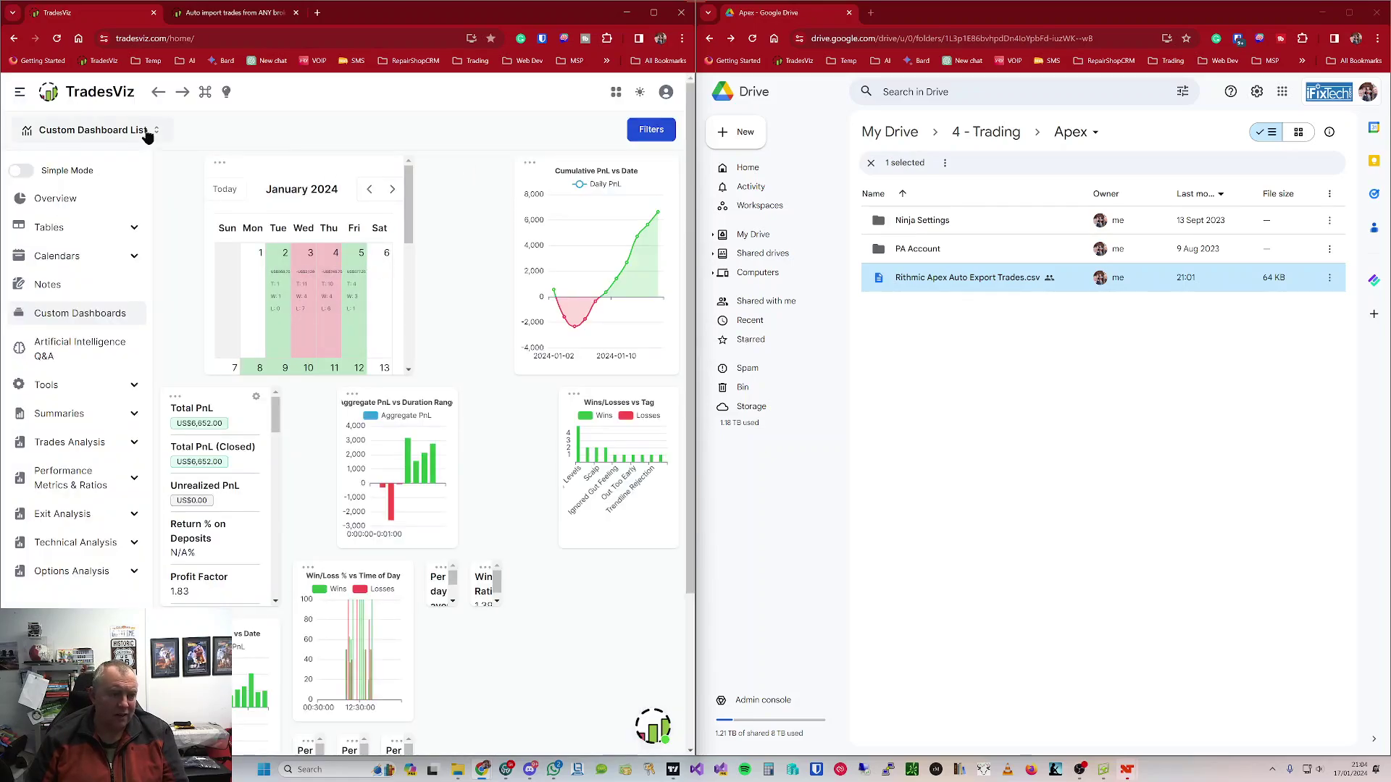
Step: Show the January 2024 PnL calendar from the TradesViz dashboard shortcuts
{"action": "left_click", "coordinate": [208, 94]}
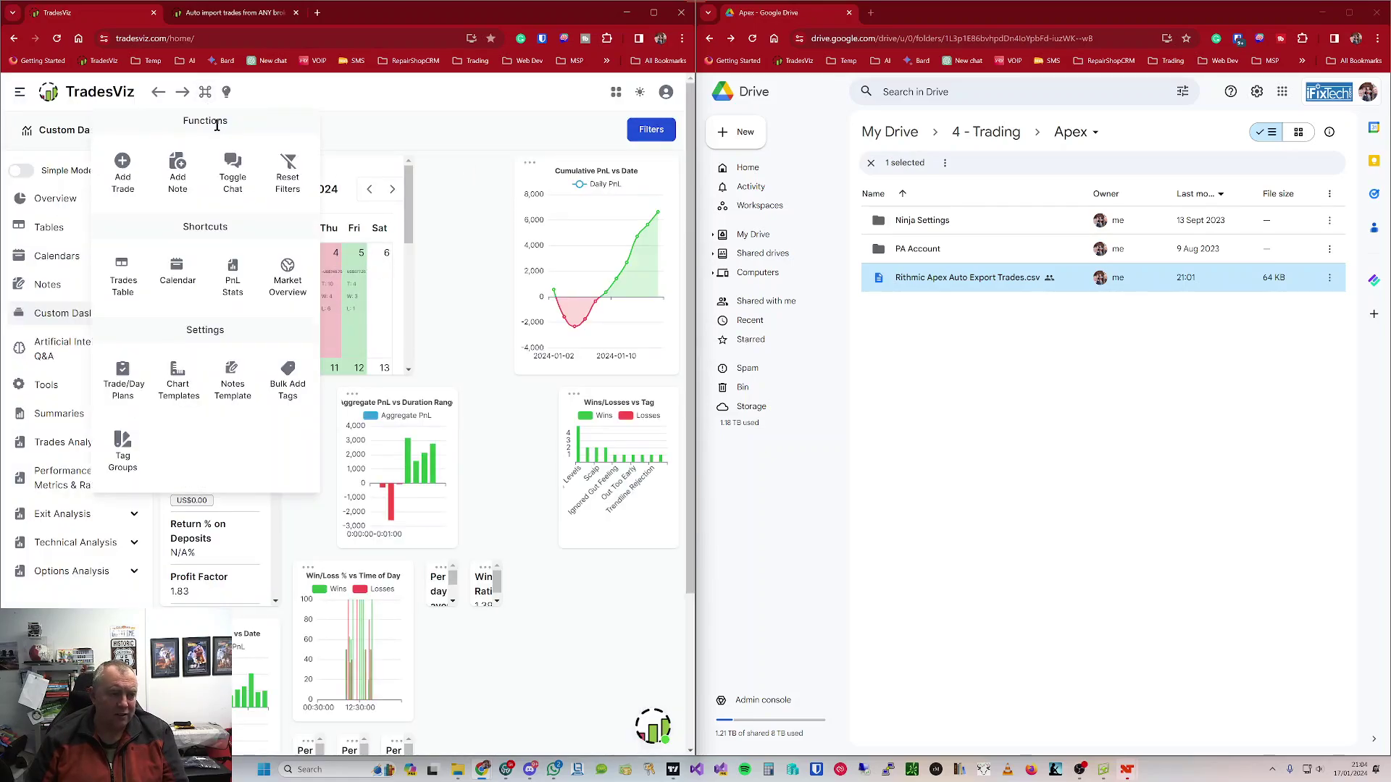
{"action": "left_click", "coordinate": [178, 274]}
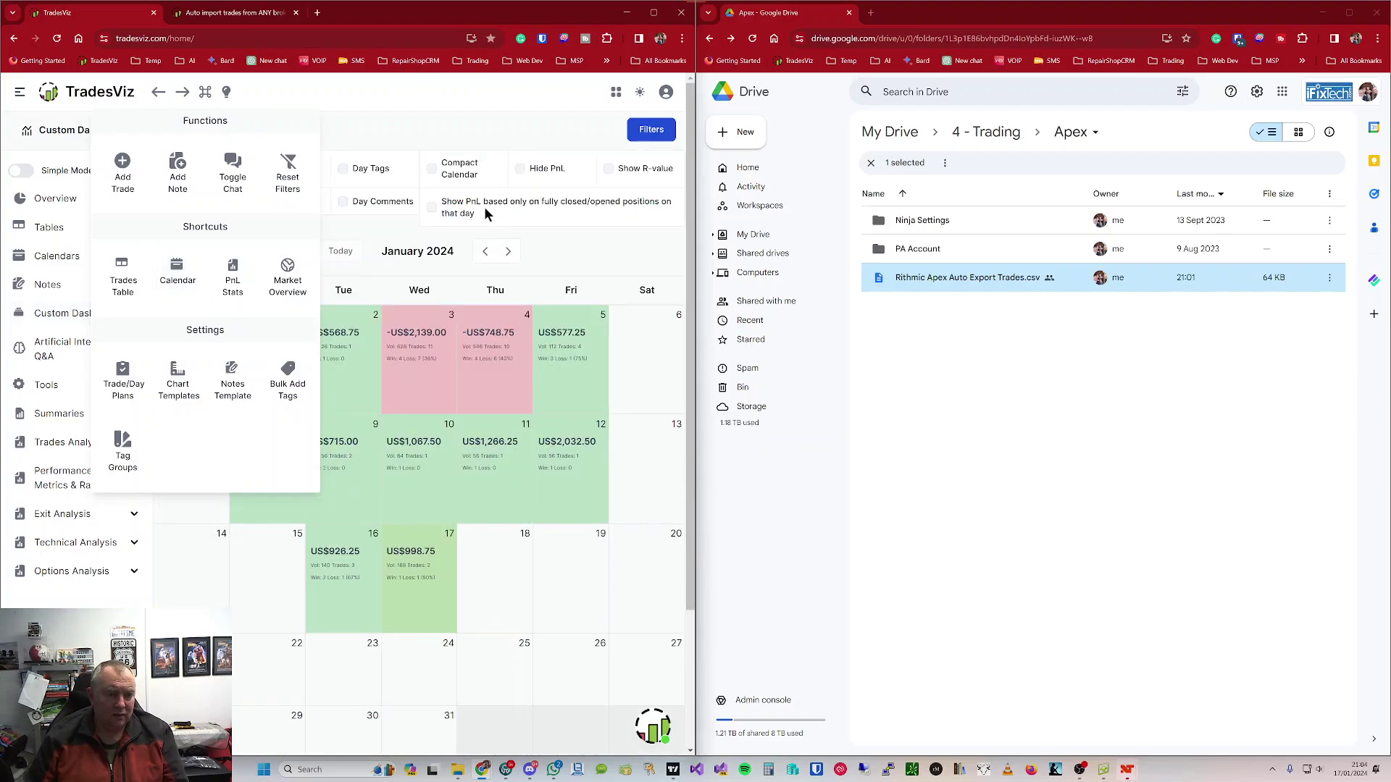
{"action": "left_click", "coordinate": [459, 132]}
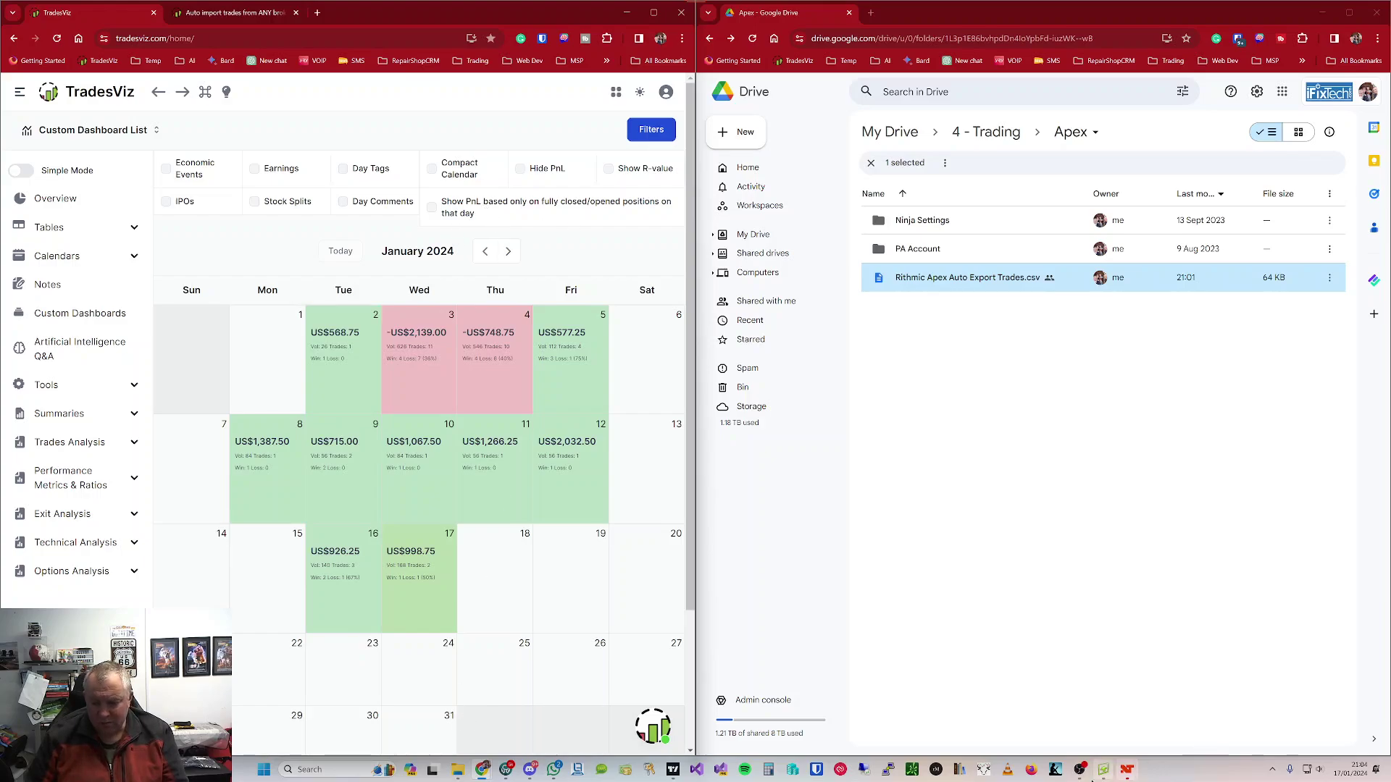
Step: Switch to Rithmic Trader Pro, schedule the recent orders' periodic CSV export daily at 22:00:00, and return to TradesViz
{"action": "left_click", "coordinate": [1102, 770]}
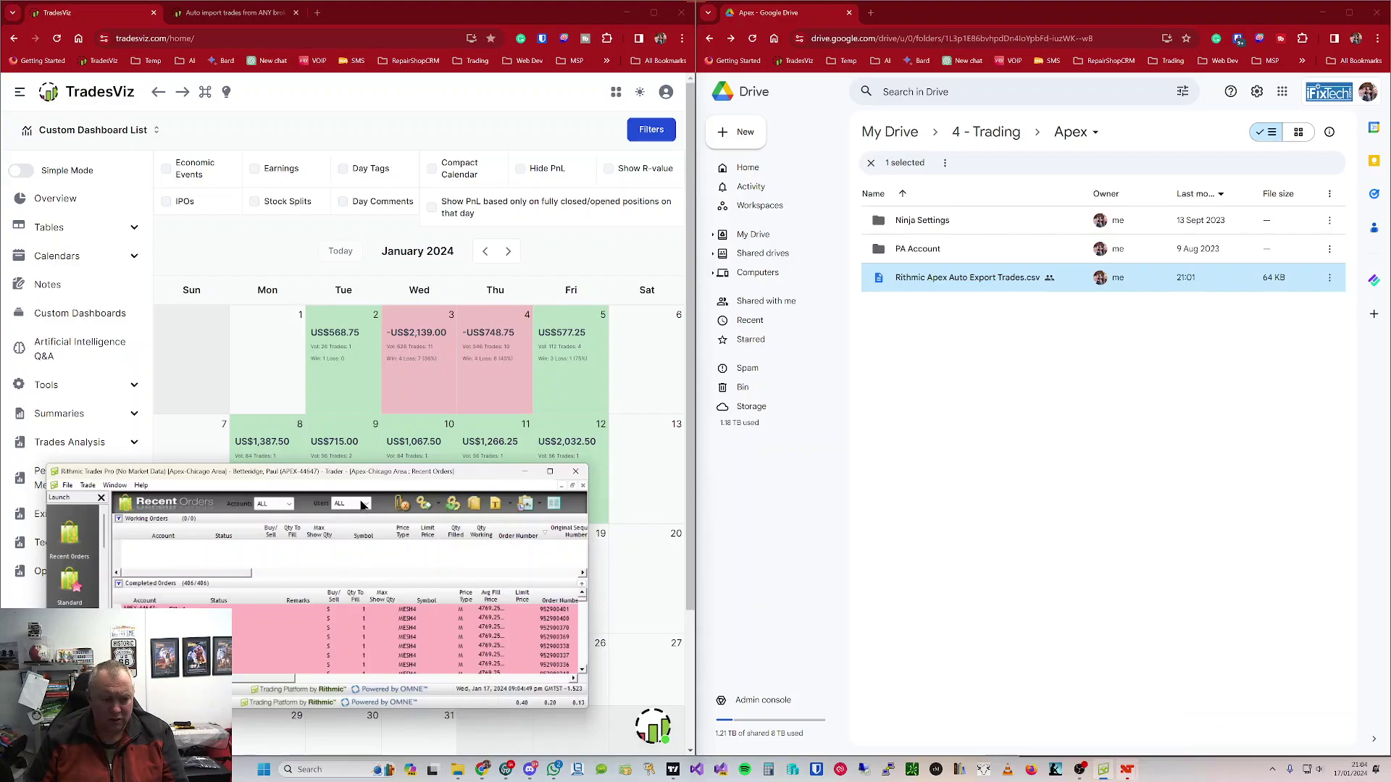
{"action": "left_click", "coordinate": [538, 505]}
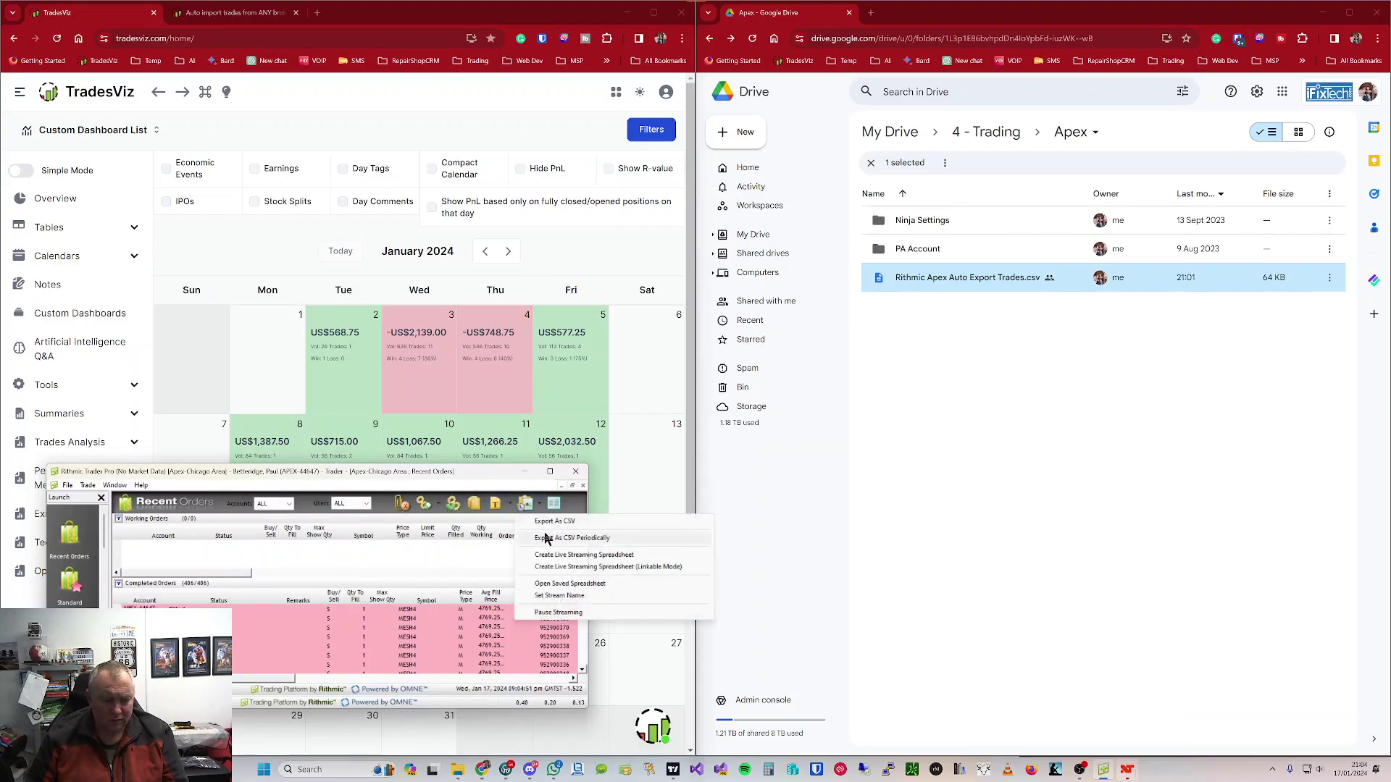
{"action": "left_click", "coordinate": [559, 538]}
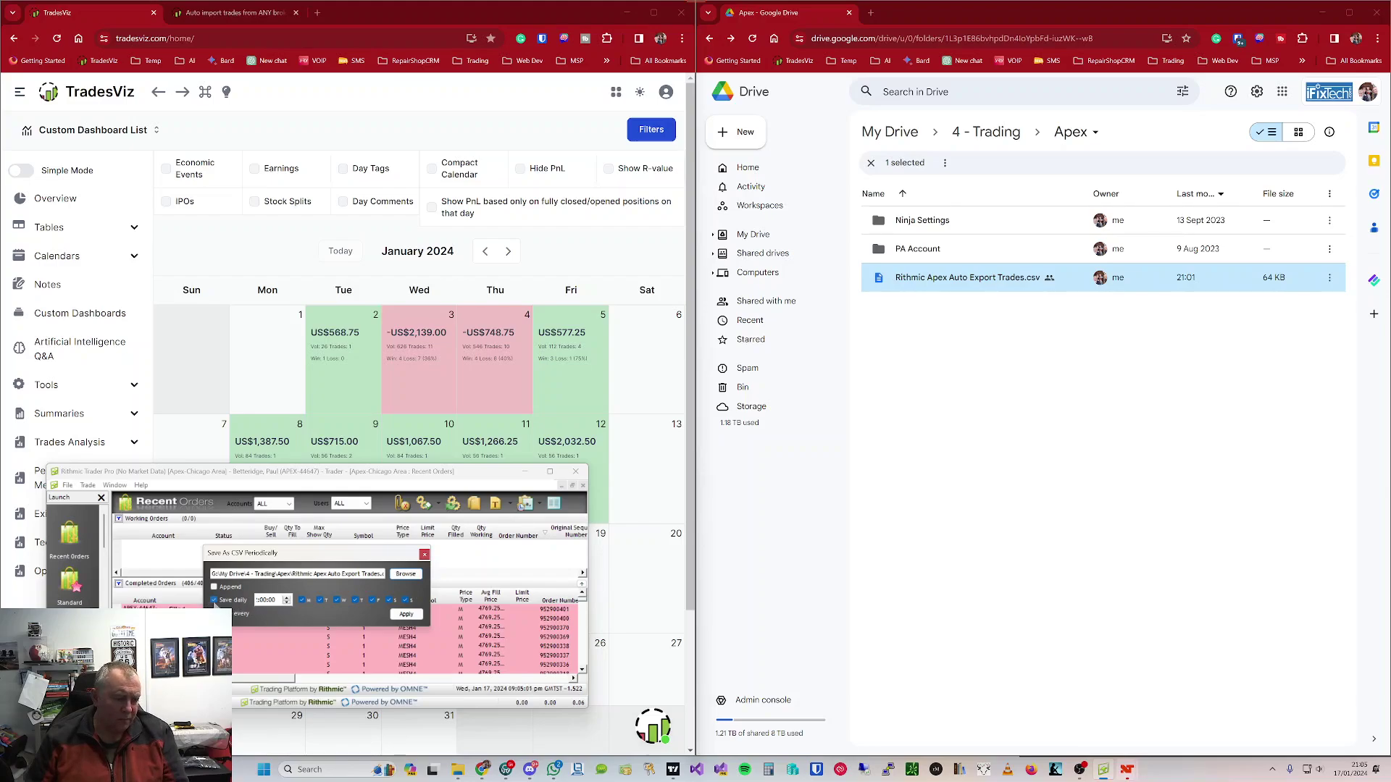
{"action": "left_click", "coordinate": [261, 602]}
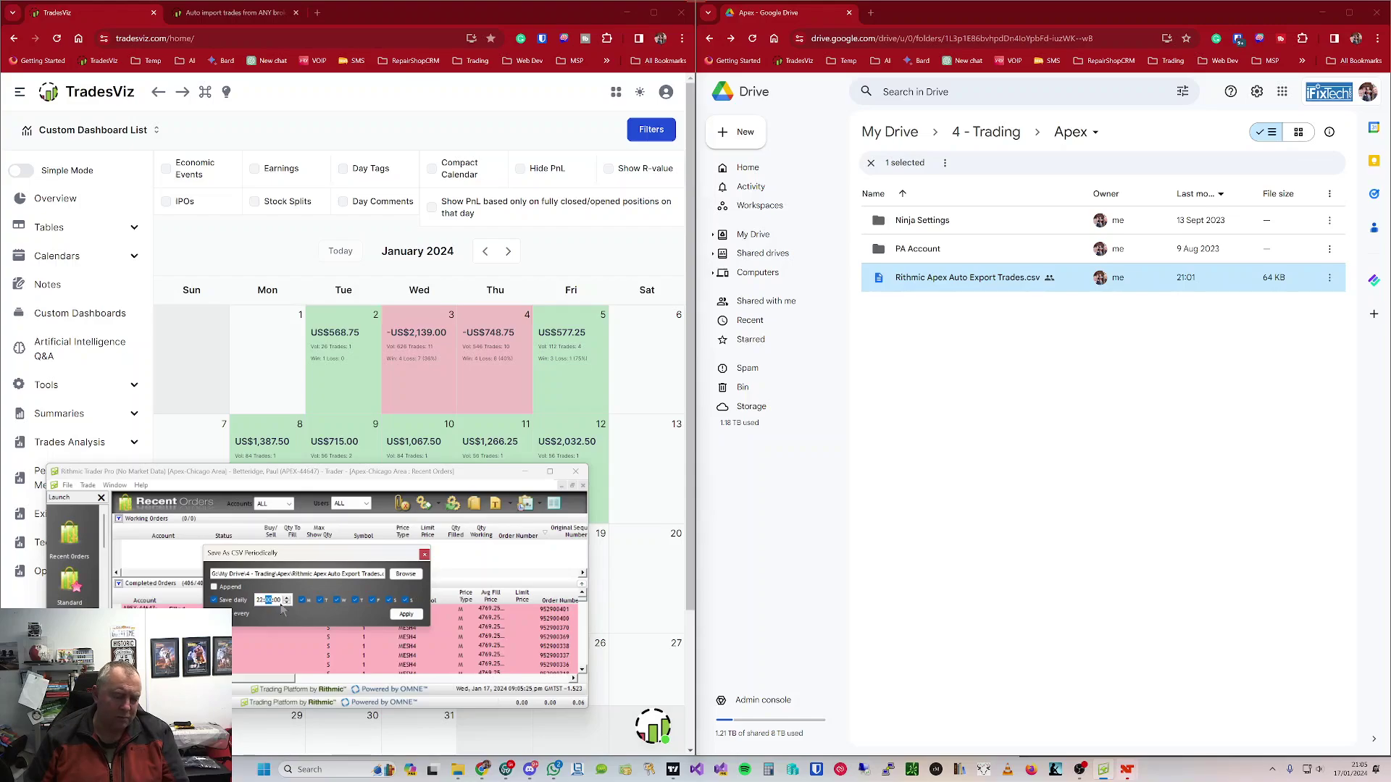
{"action": "left_click", "coordinate": [262, 602]}
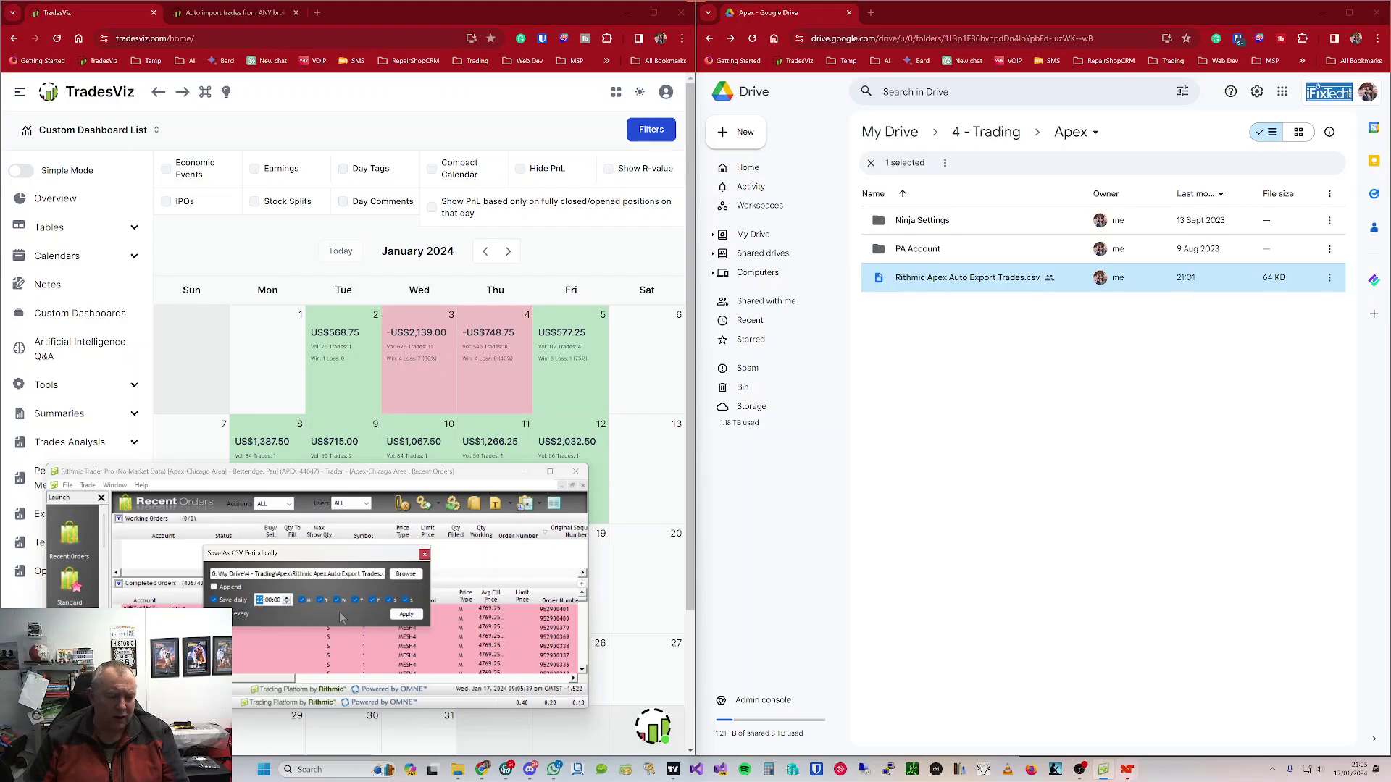
{"action": "left_click", "coordinate": [406, 615]}
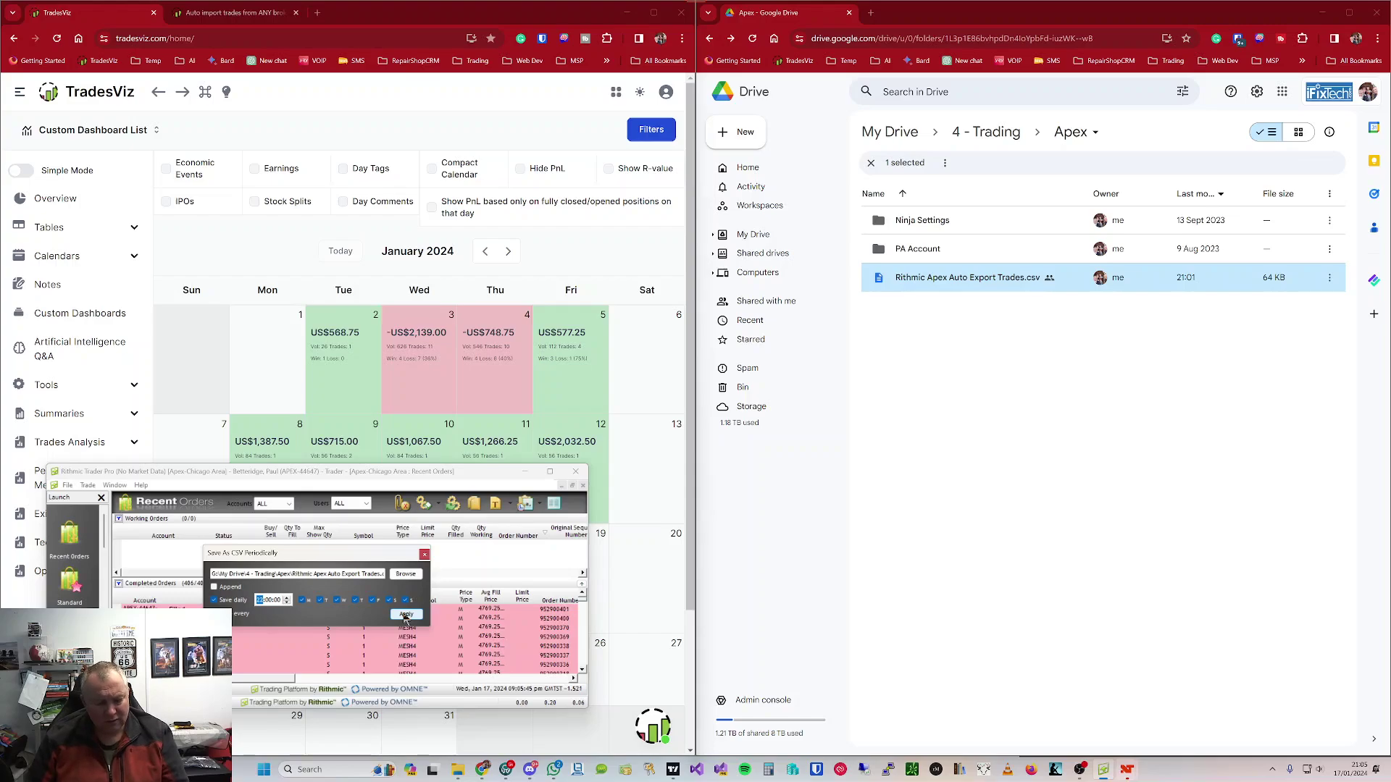
{"action": "left_click", "coordinate": [406, 615]}
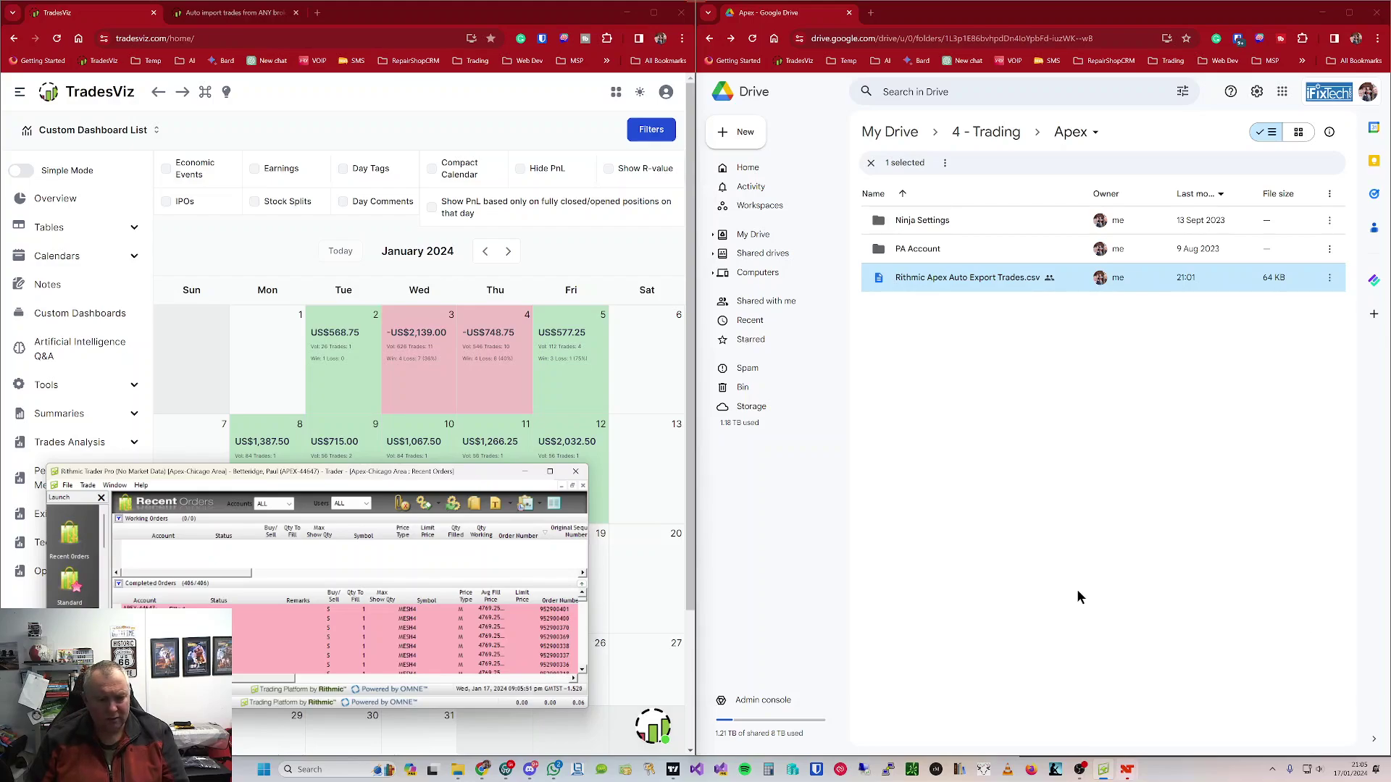
{"action": "left_click", "coordinate": [612, 245]}
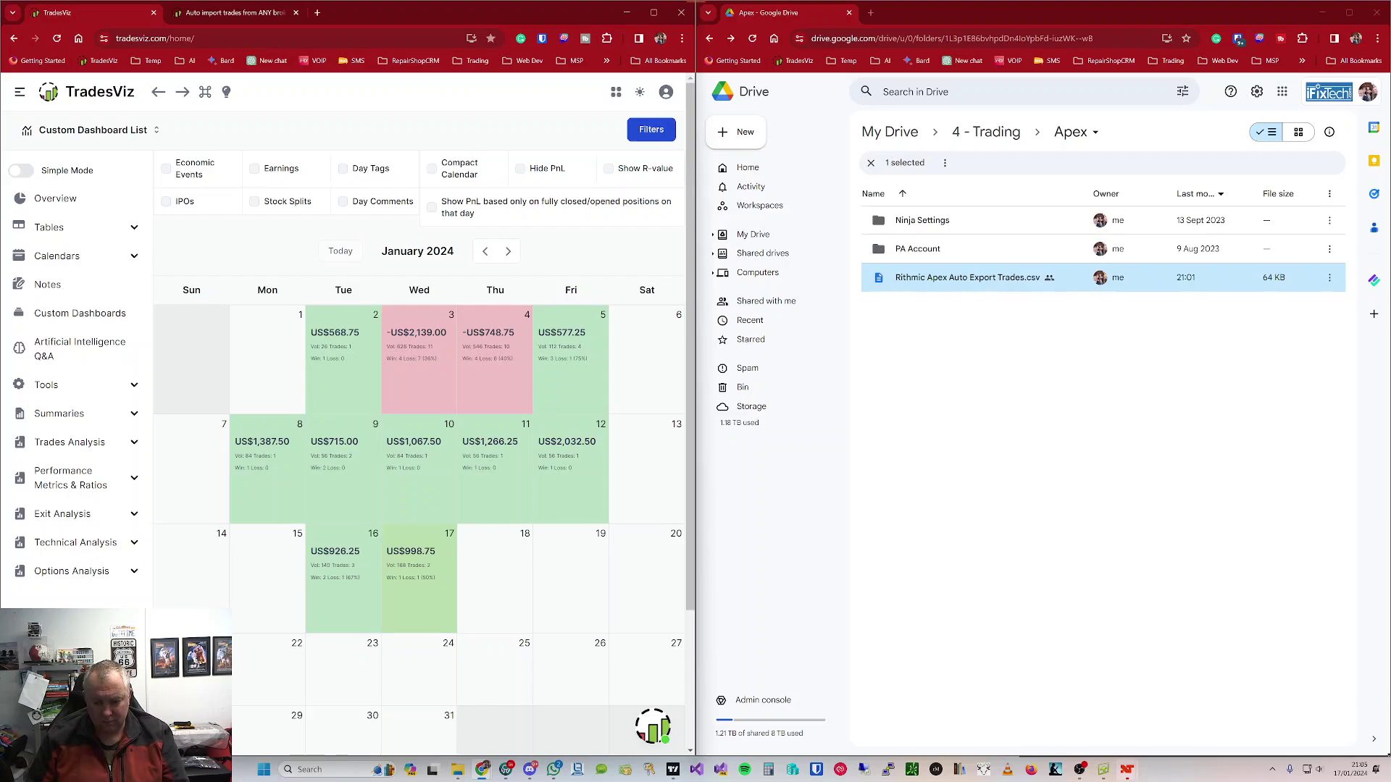
Step: Reopen Rithmic's periodic CSV export, choose Rithmic Apex Auto Export Trades.csv in the Google Drive Apex folder as the file to replace, and apply
{"action": "left_click", "coordinate": [1105, 769]}
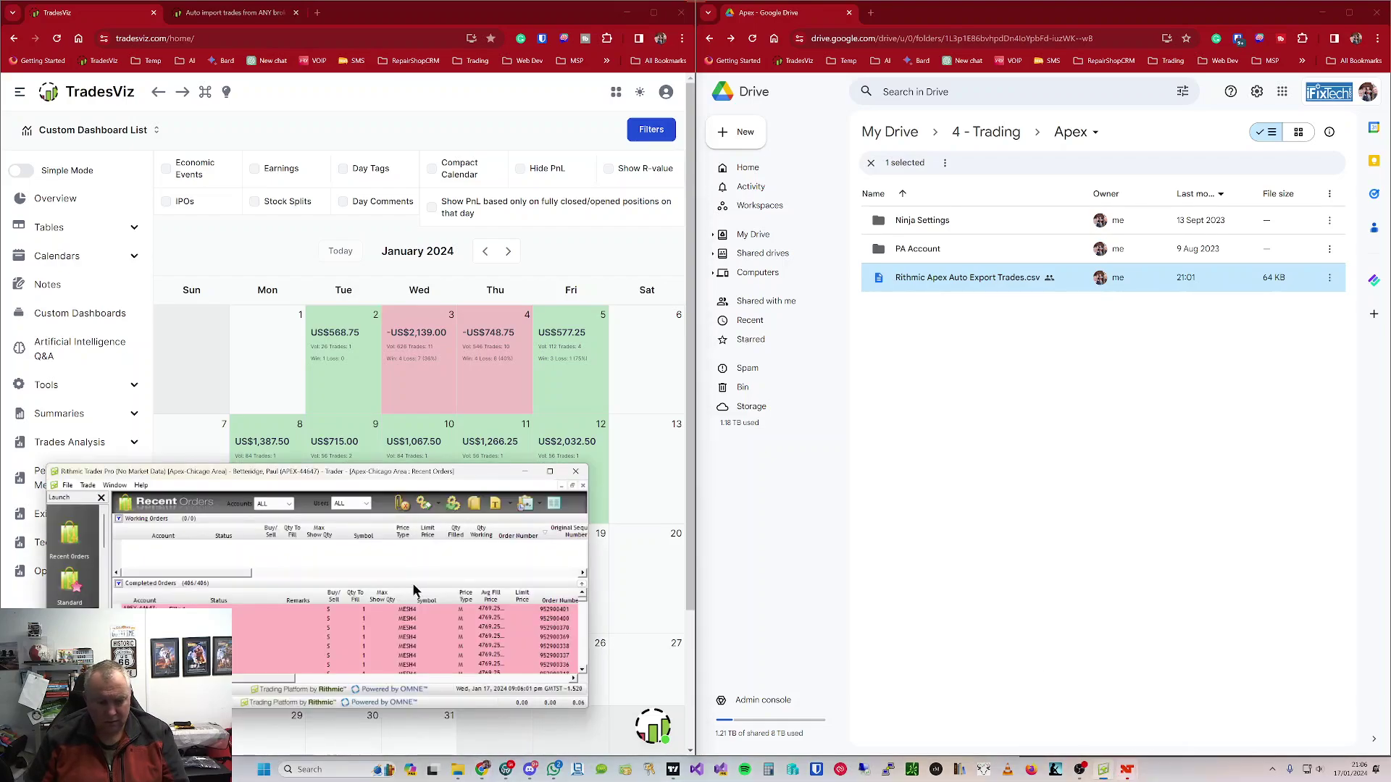
{"action": "left_click", "coordinate": [527, 505]}
{"action": "left_click", "coordinate": [563, 536]}
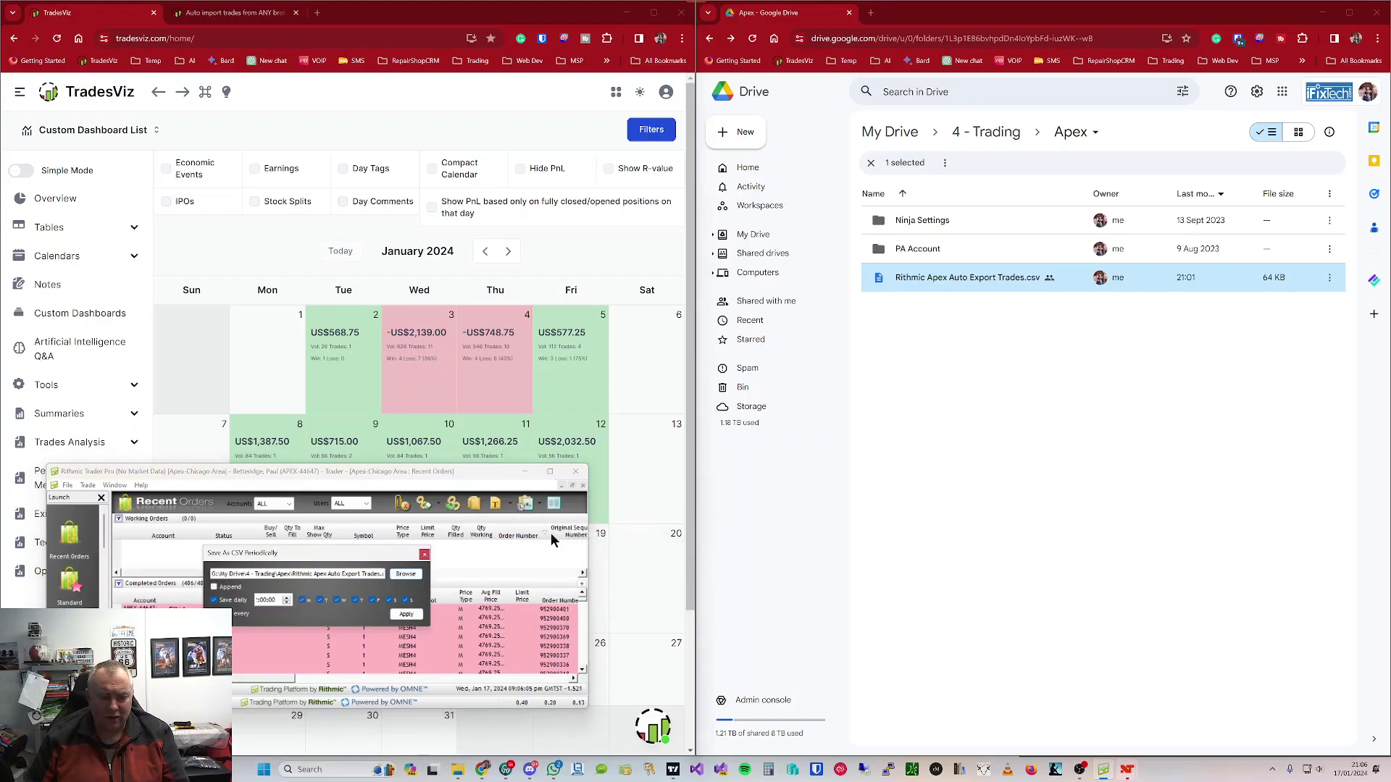
{"action": "left_click", "coordinate": [406, 575]}
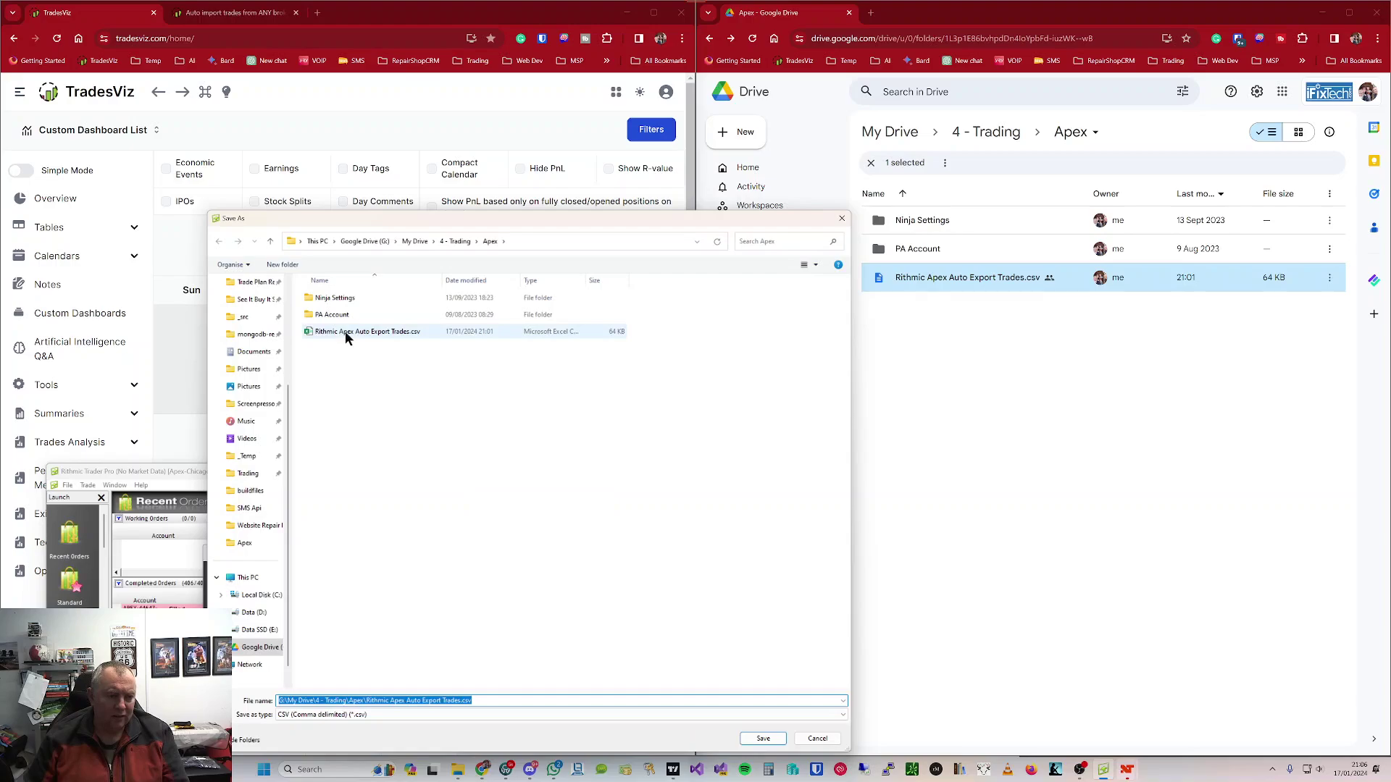
{"action": "left_click", "coordinate": [345, 332]}
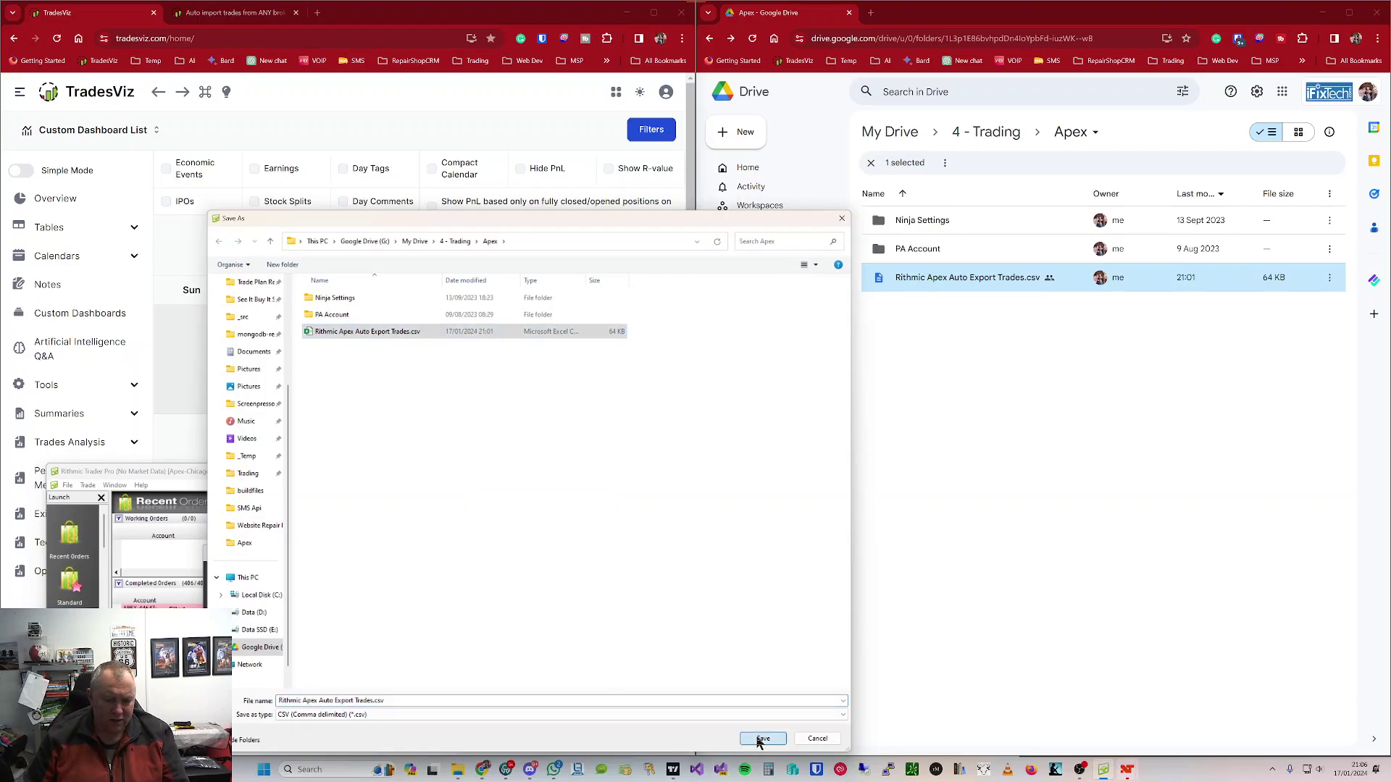
{"action": "left_click", "coordinate": [762, 739]}
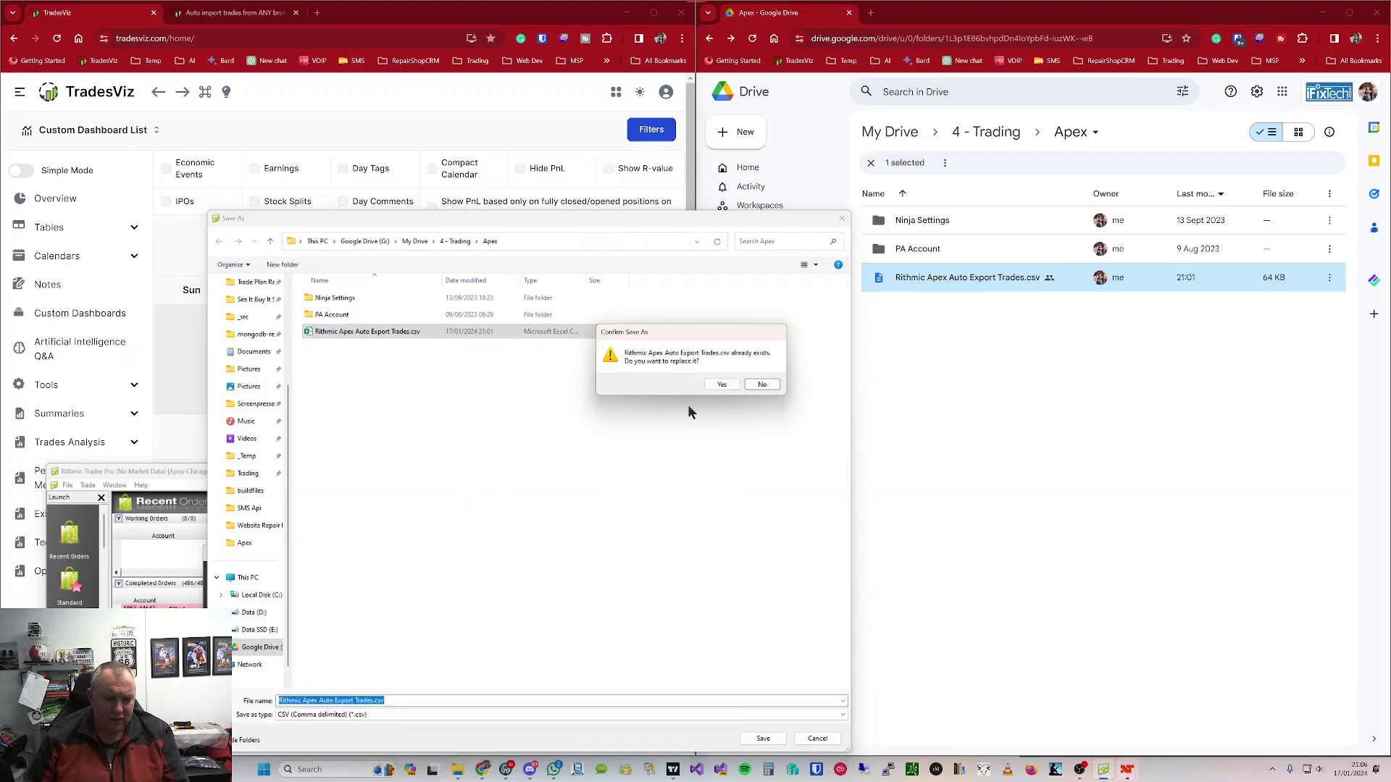
{"action": "left_click", "coordinate": [722, 385]}
{"action": "left_click", "coordinate": [406, 614]}
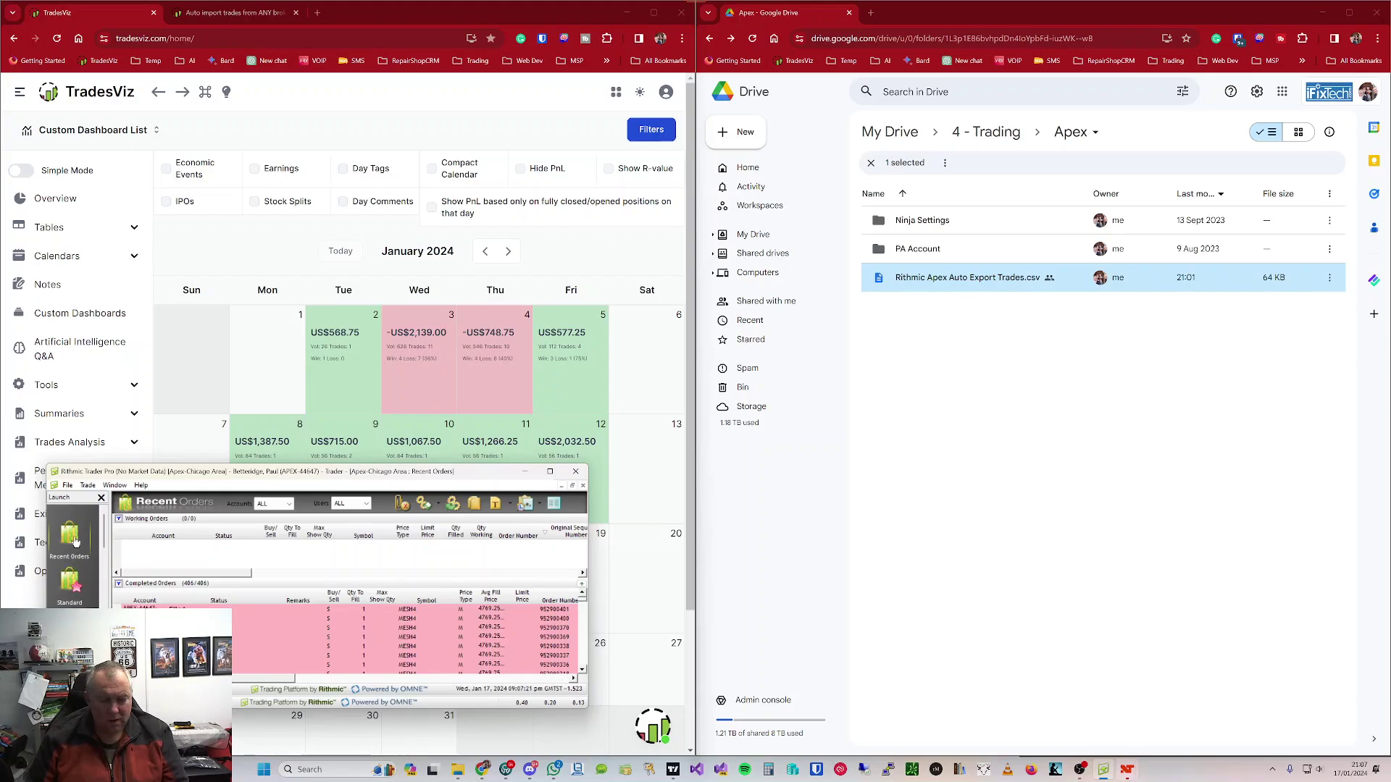
{"action": "scroll", "coordinate": [73, 540], "scroll_direction": "down", "scroll_amount": 2}
{"action": "scroll", "coordinate": [73, 542], "scroll_direction": "up", "scroll_amount": 2}
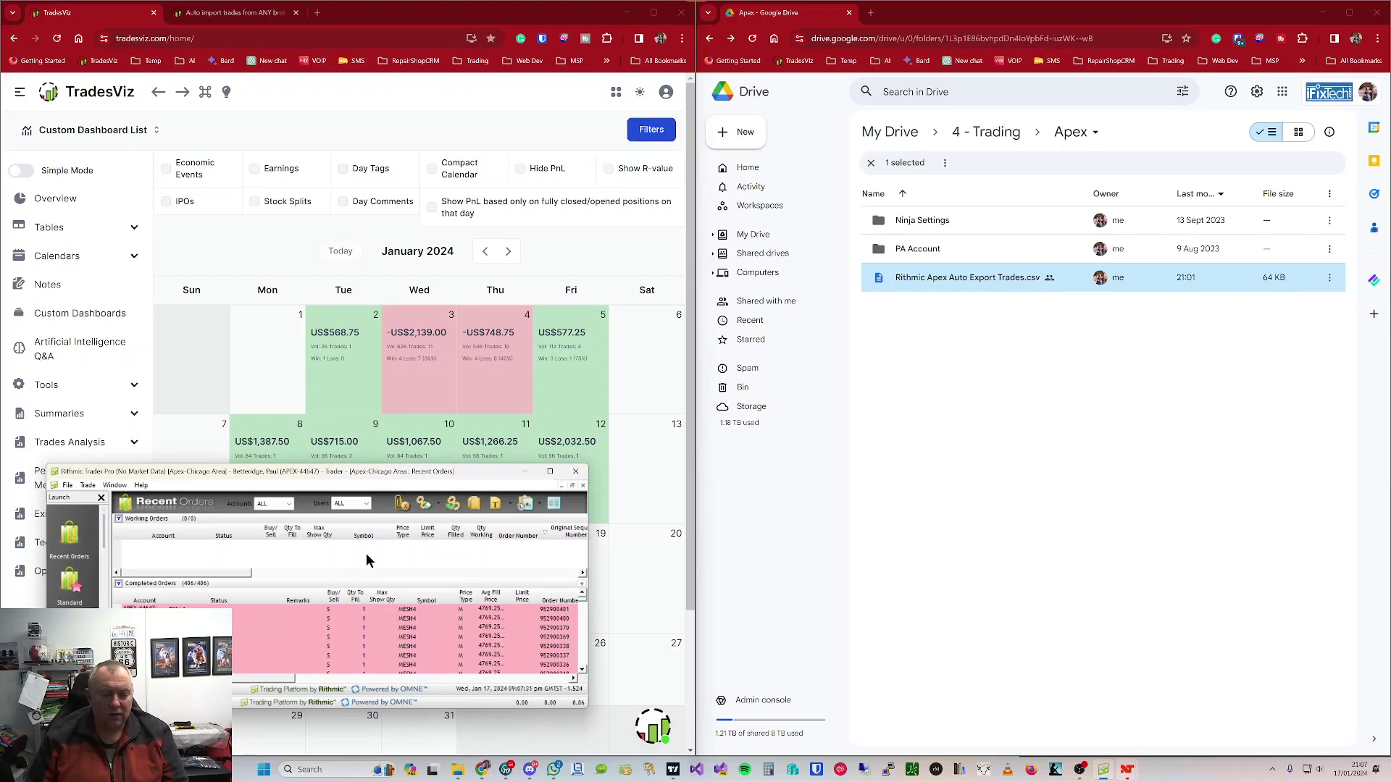
{"action": "mouse_move", "coordinate": [213, 476]}
{"action": "left_mouse_down"}
{"action": "mouse_move", "coordinate": [250, 484]}
{"action": "mouse_move", "coordinate": [232, 482]}
{"action": "left_mouse_up"}
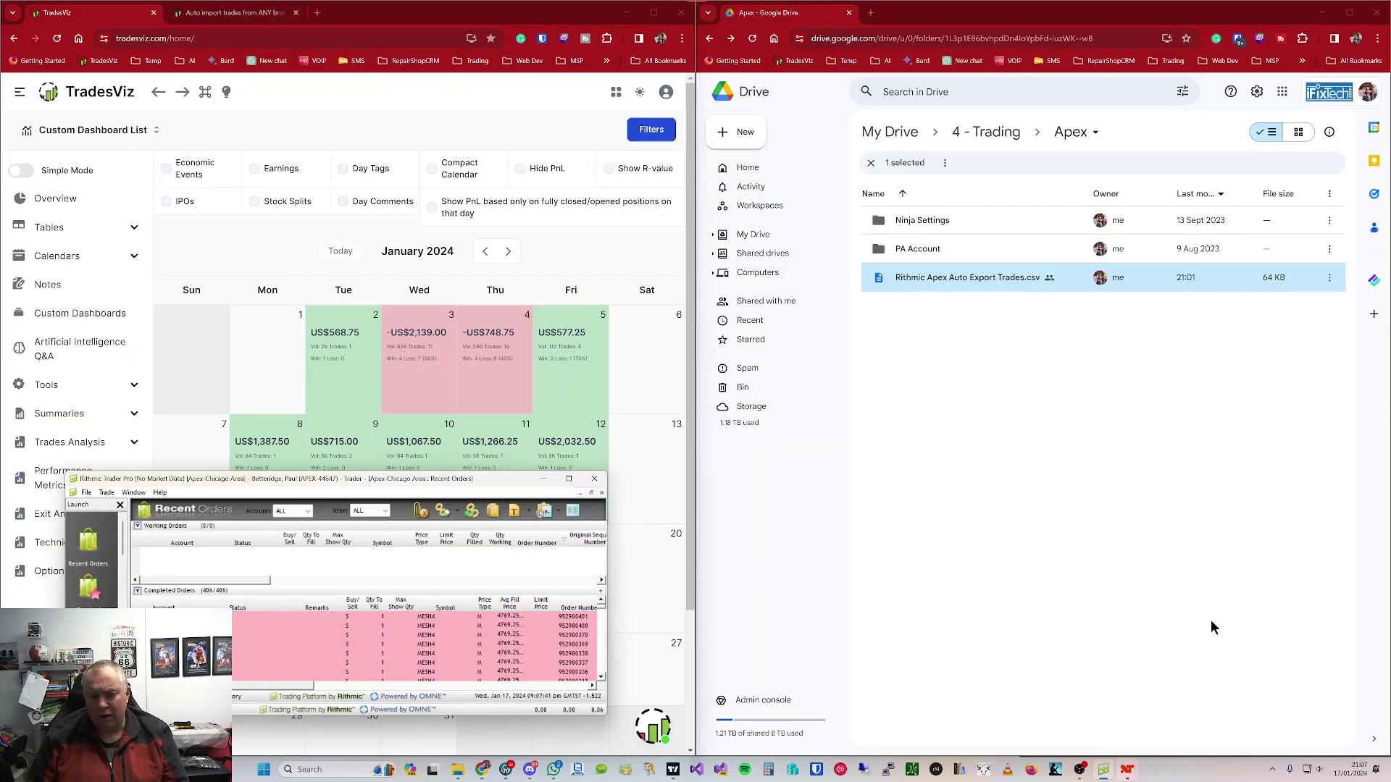
Step: Return to TradesViz, open the auto-sync connections for the Apex - Test account, and highlight the GoogleDrive connection's last synced time
{"action": "left_click", "coordinate": [297, 123]}
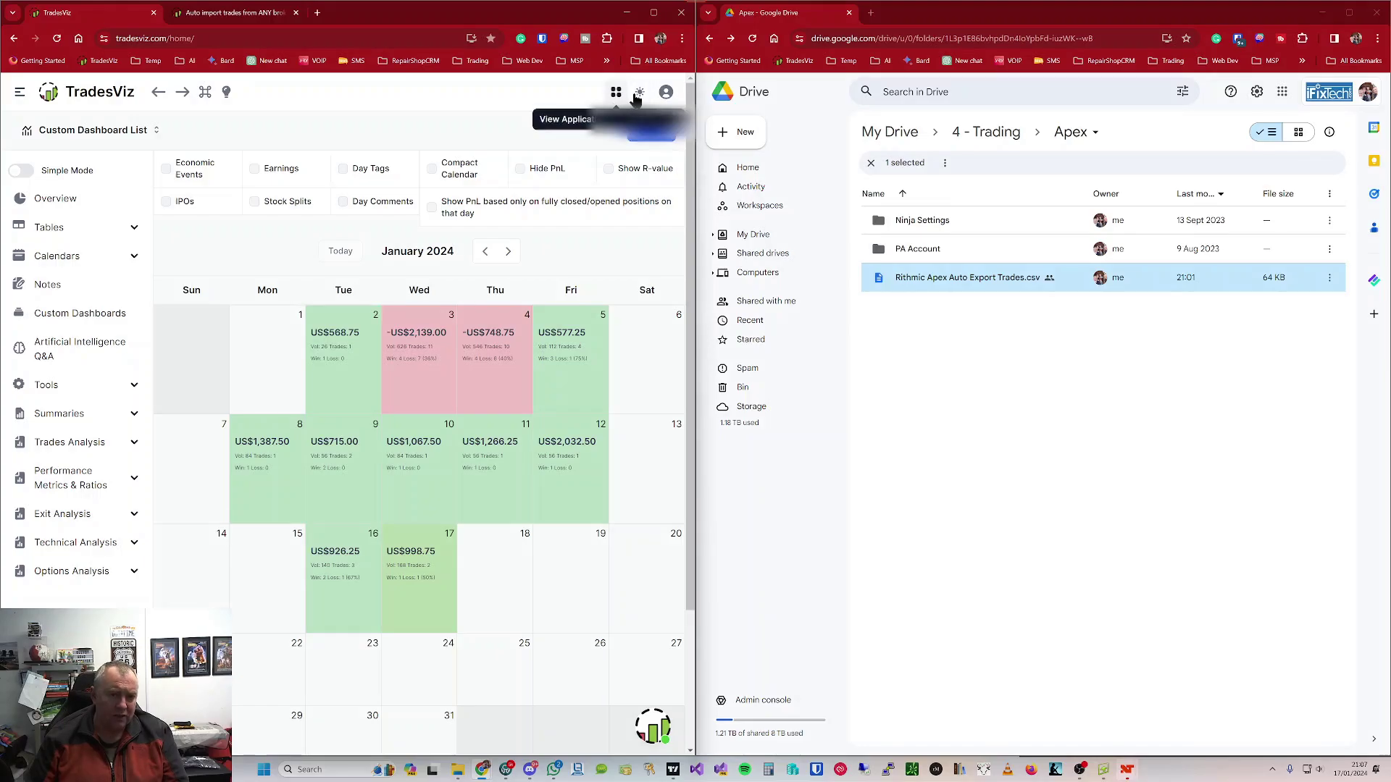
{"action": "left_click", "coordinate": [665, 92]}
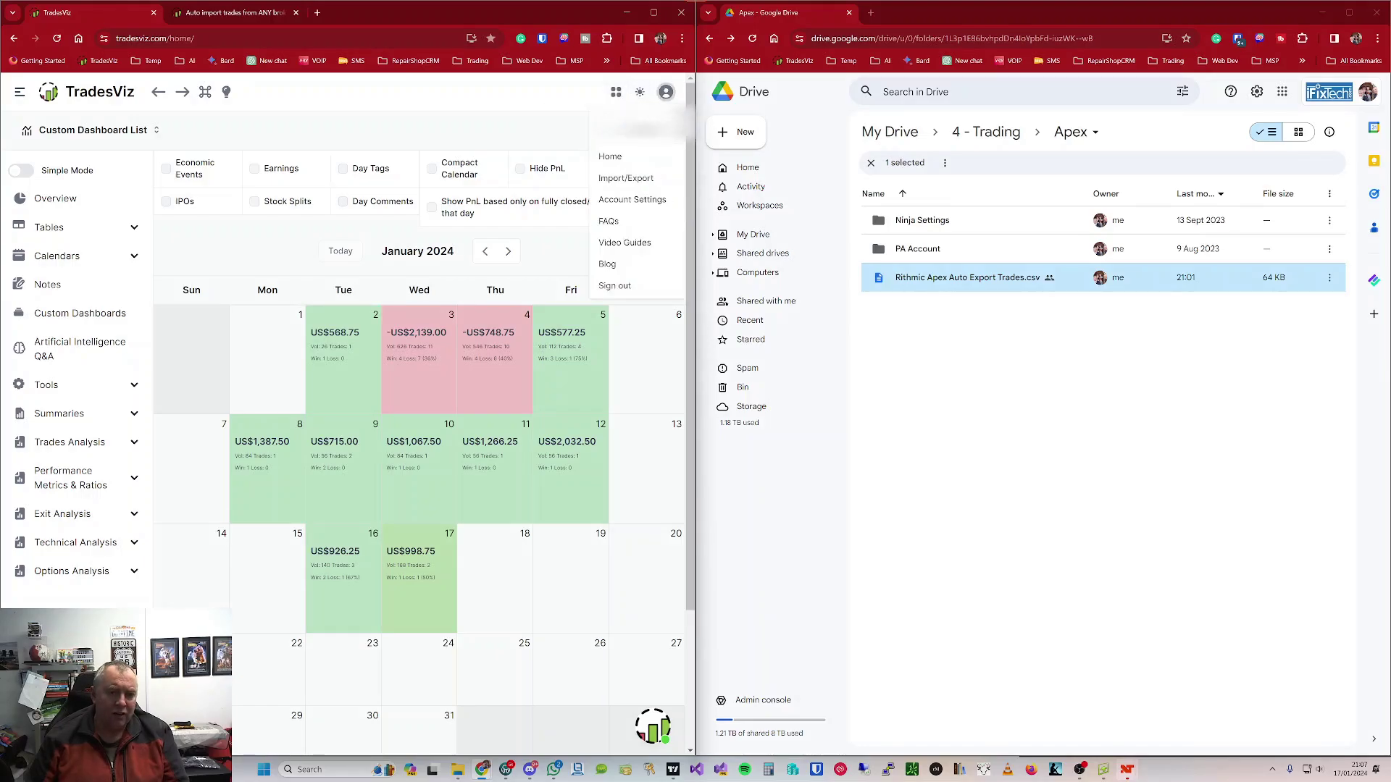
{"action": "left_click", "coordinate": [624, 180]}
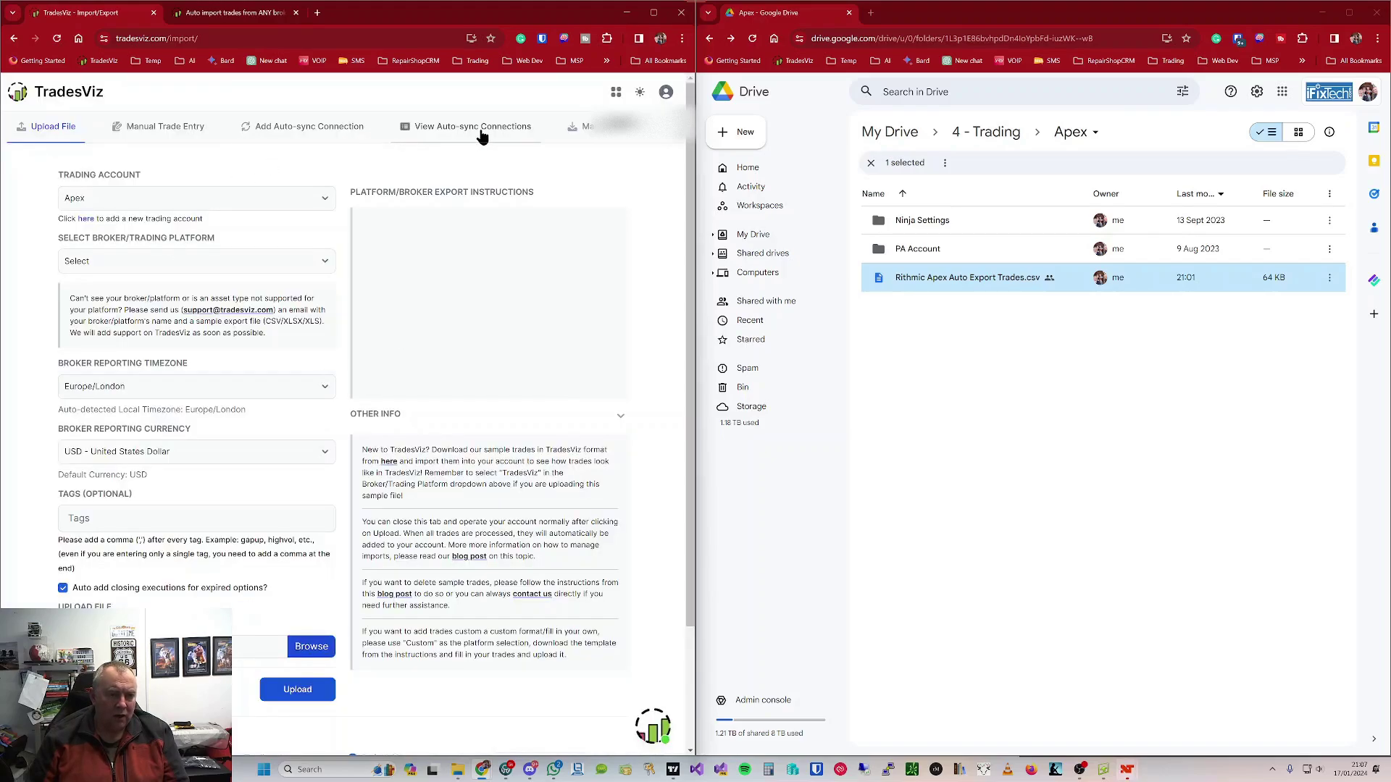
{"action": "left_click", "coordinate": [482, 131]}
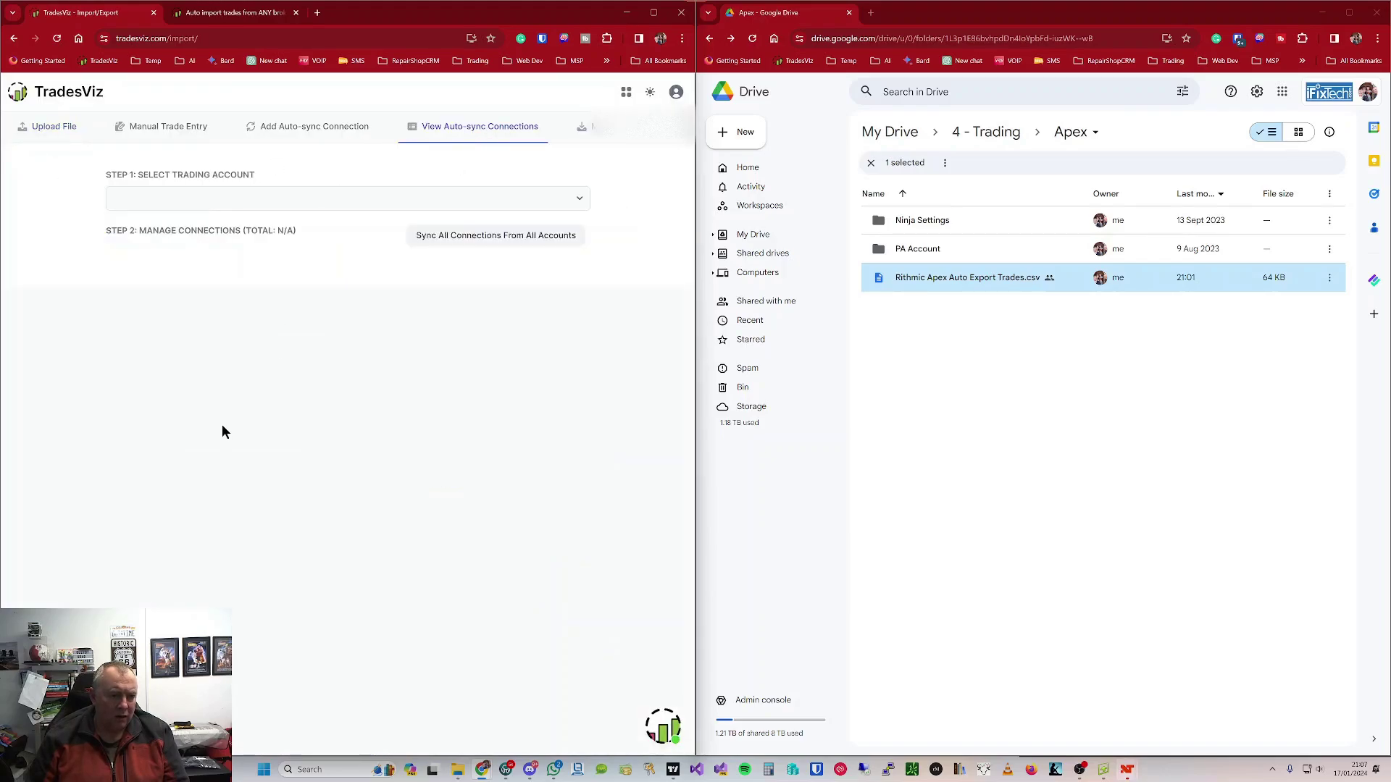
{"action": "left_click", "coordinate": [237, 198]}
{"action": "left_click", "coordinate": [200, 229]}
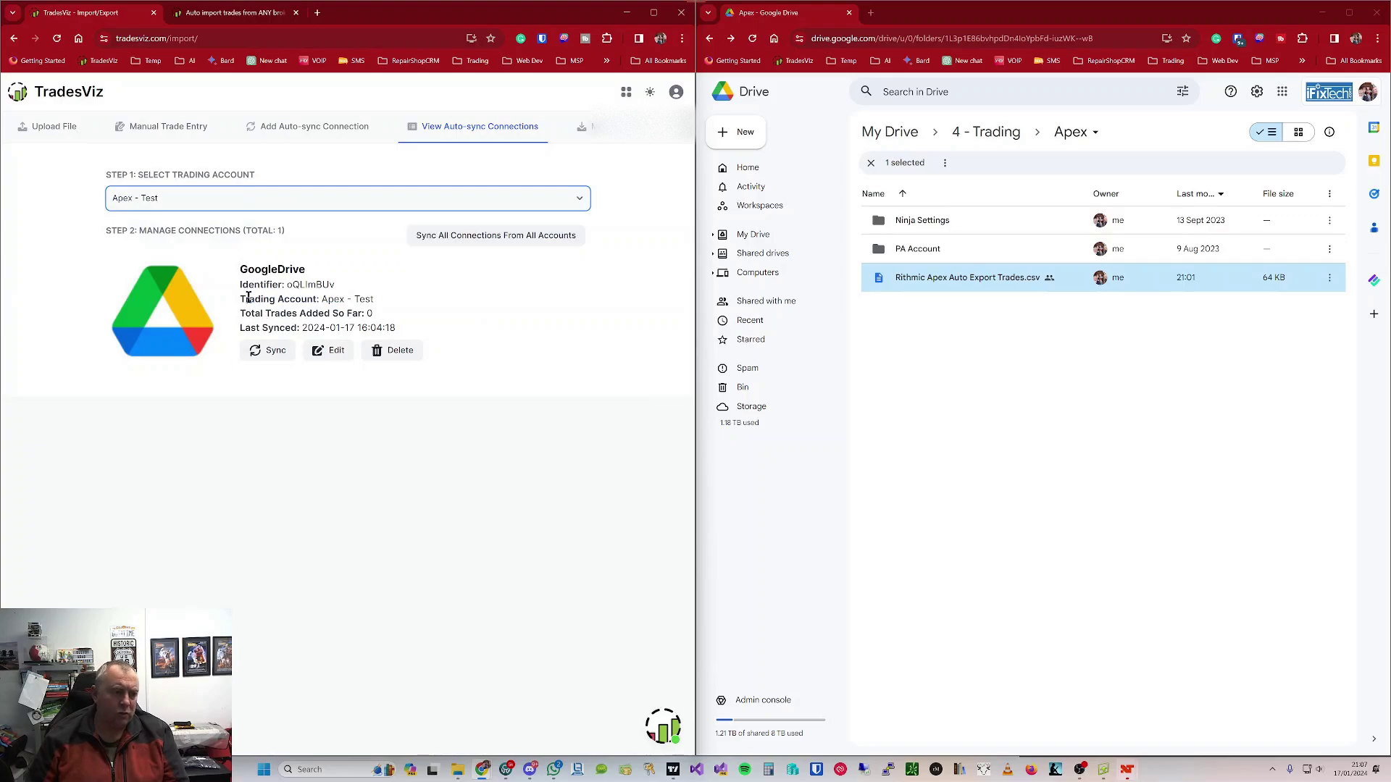
{"action": "left_click_drag", "start_coordinate": [302, 328], "coordinate": [406, 332]}
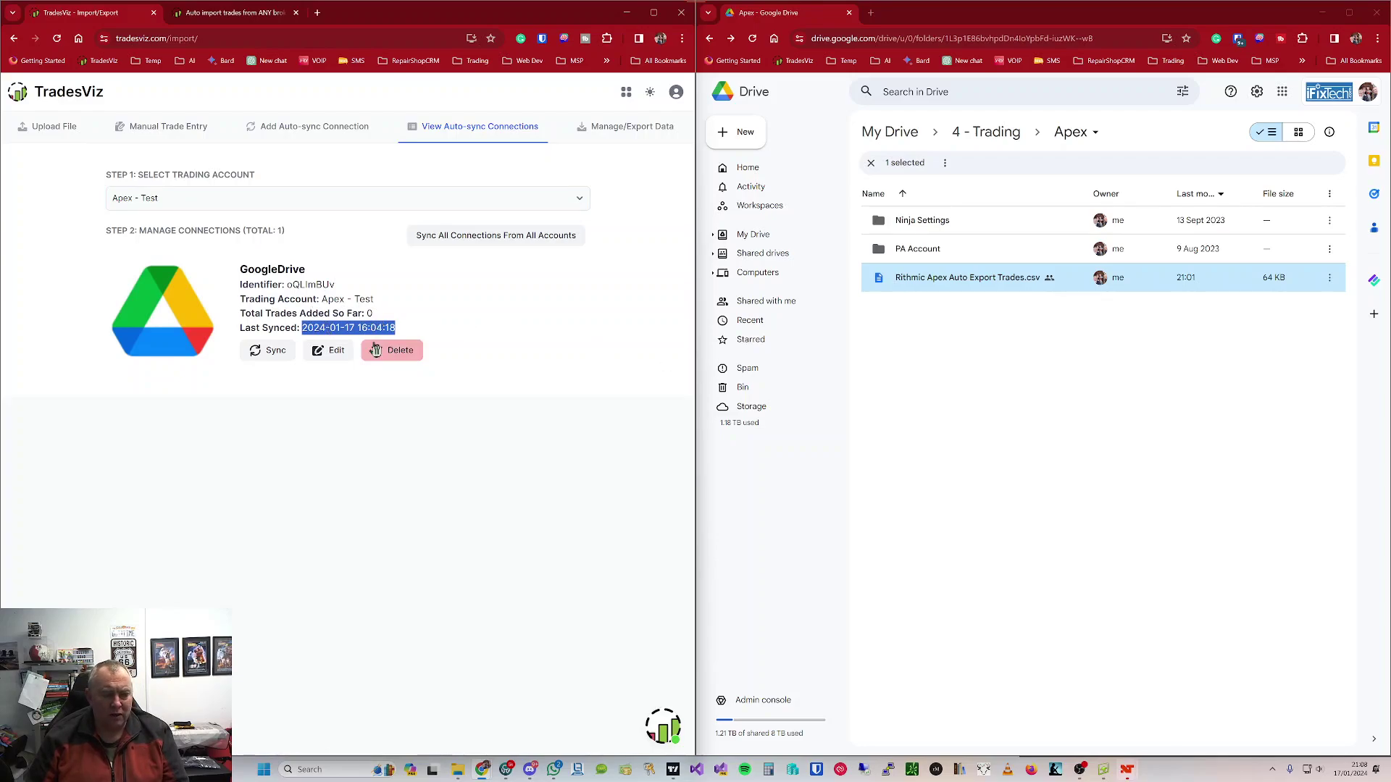
{"action": "triple_click", "coordinate": [371, 326]}
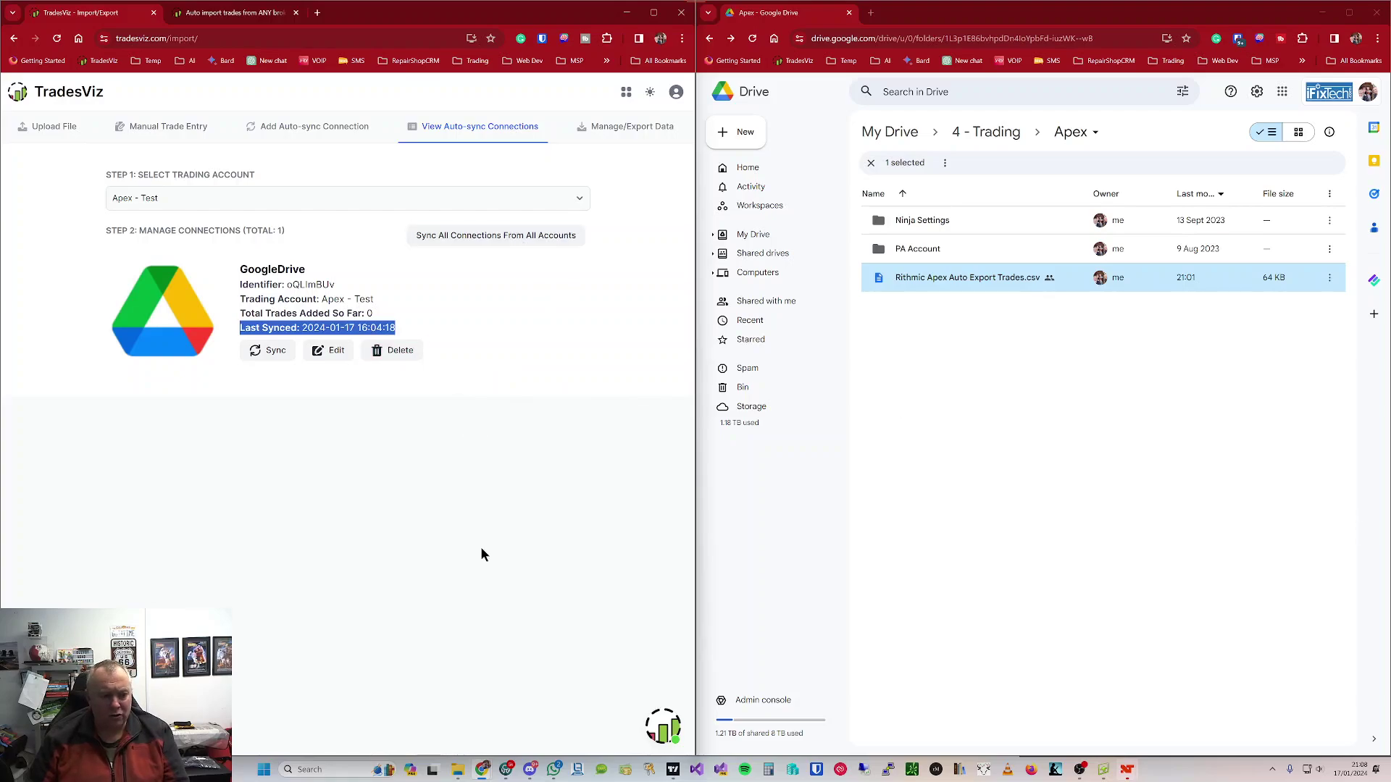
{"action": "left_click", "coordinate": [936, 769]}
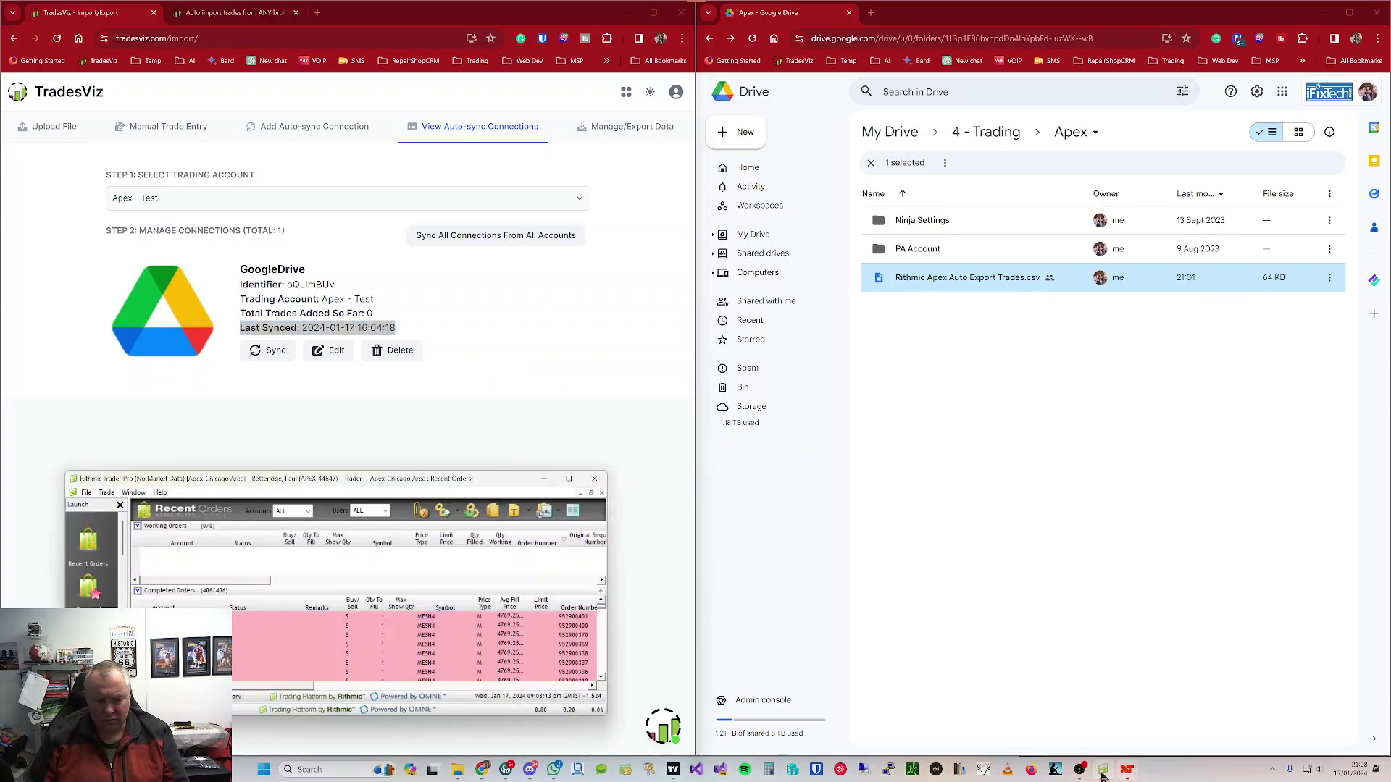
{"action": "left_click", "coordinate": [544, 511]}
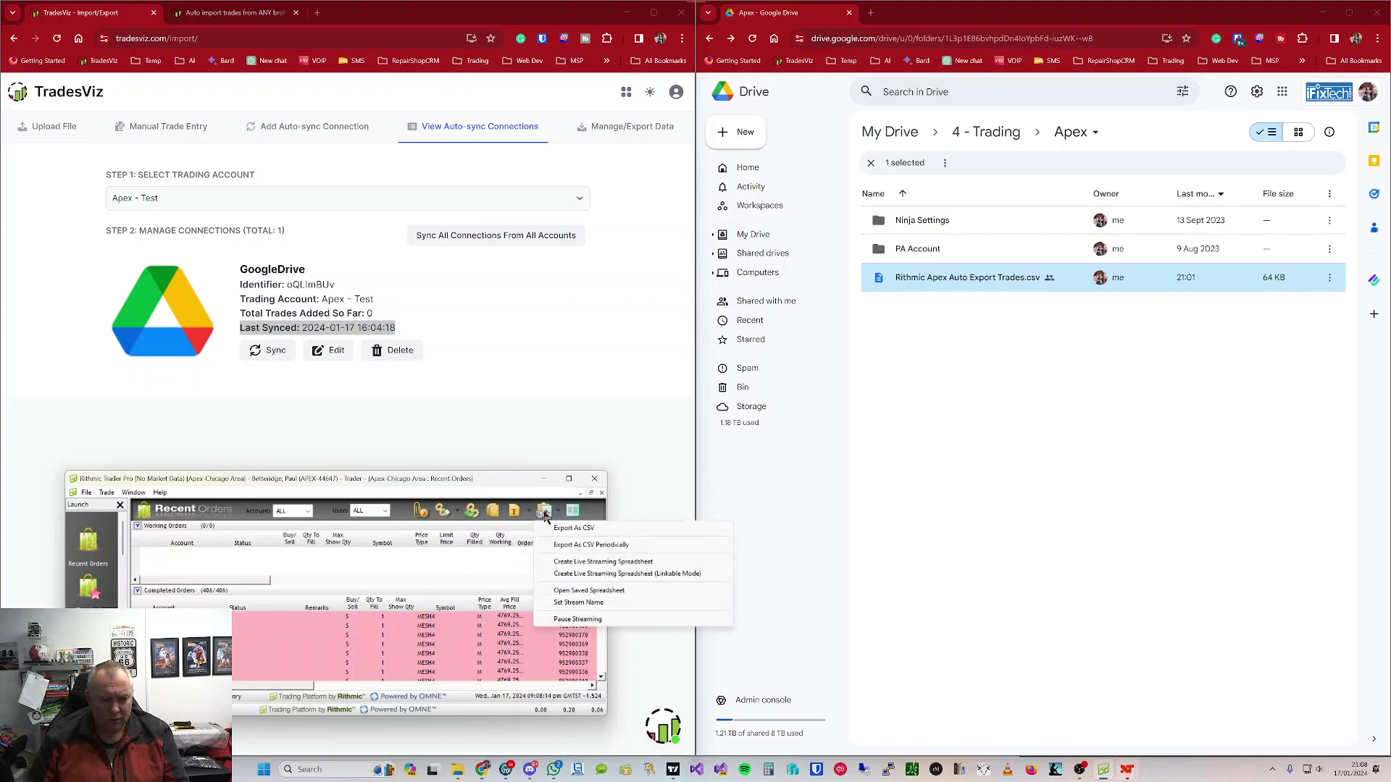
{"action": "left_click", "coordinate": [586, 535]}
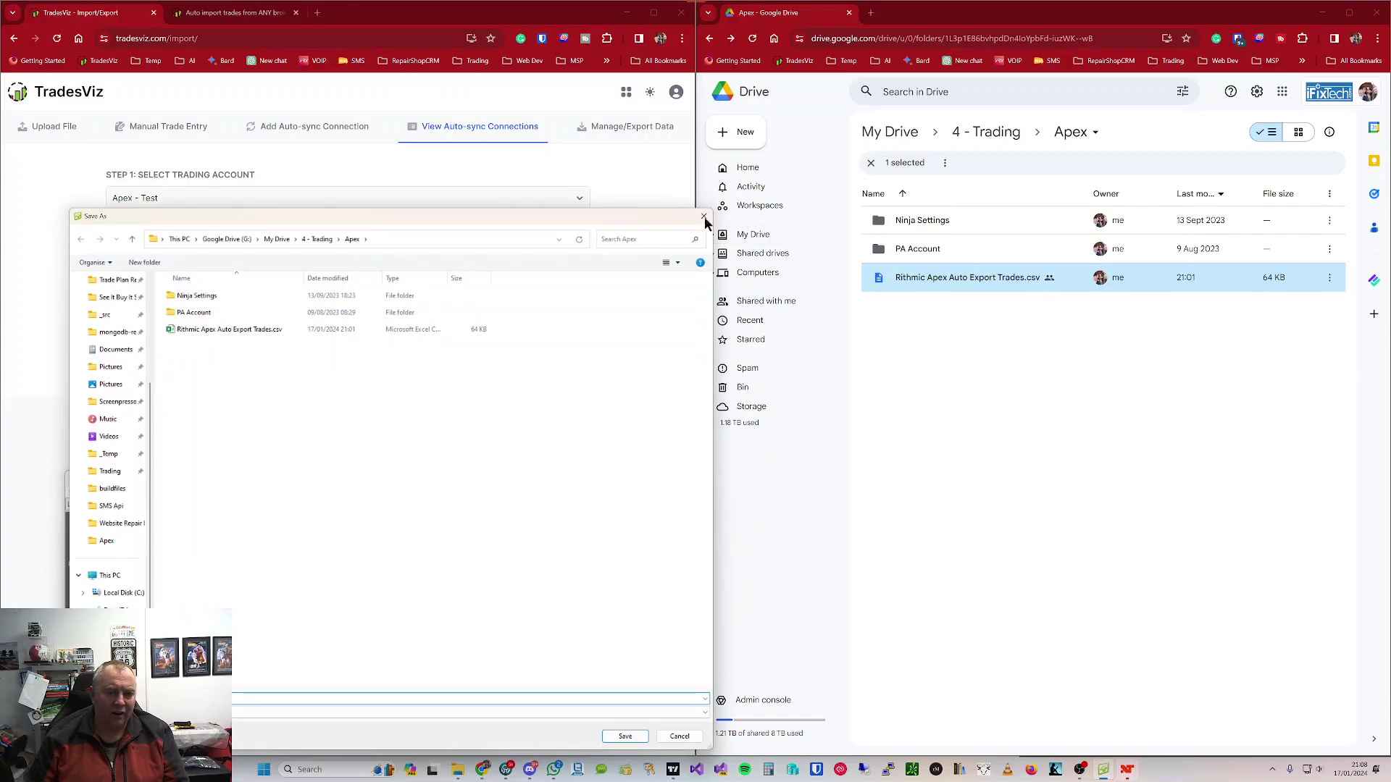
{"action": "left_click", "coordinate": [704, 218]}
Step: Return to TradesViz and sync the Apex - Test account's GoogleDrive connection
{"action": "left_click", "coordinate": [271, 352]}
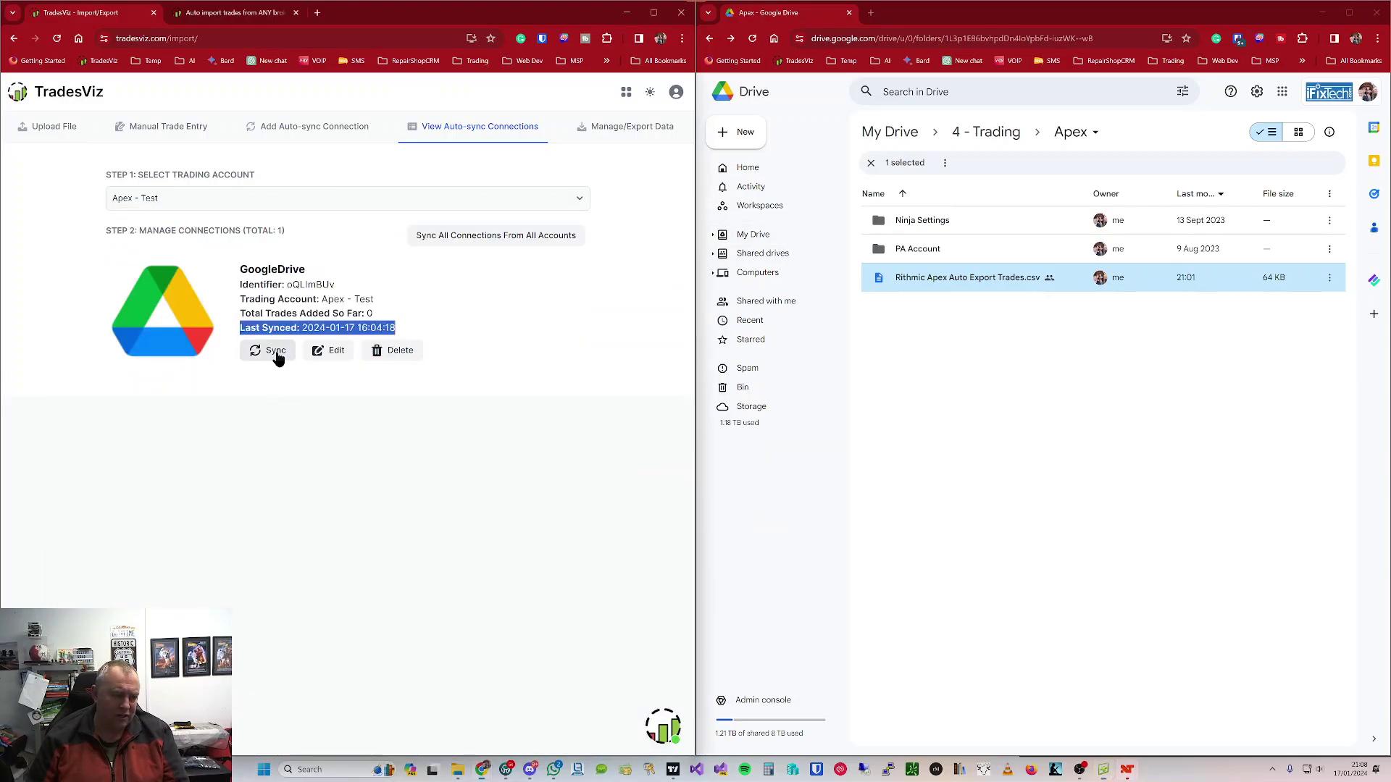